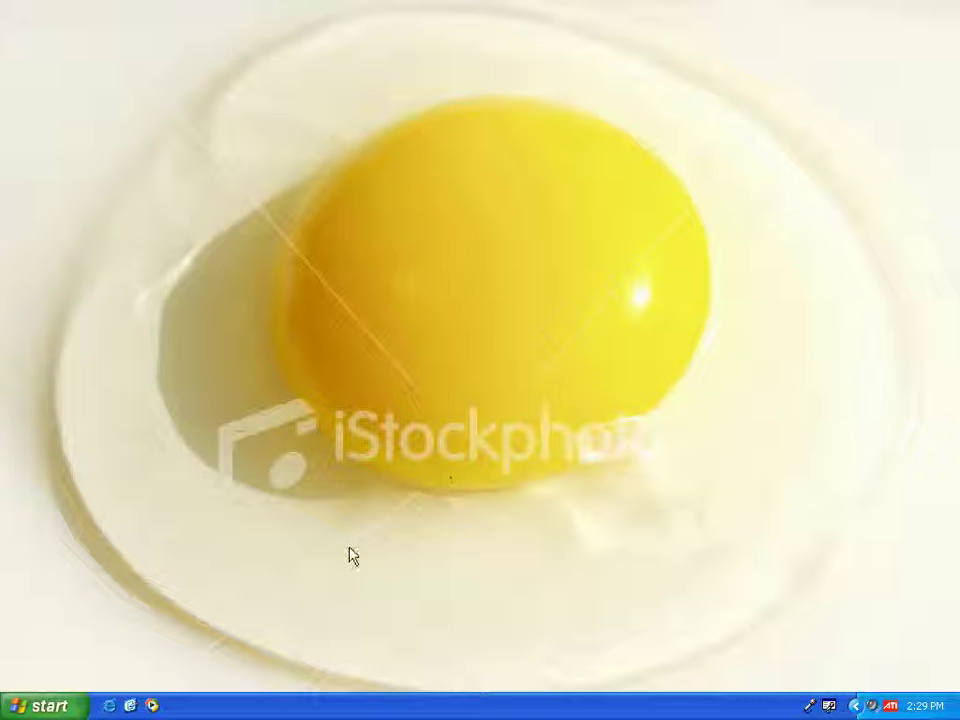
# Step: Launch Microsoft Office Excel 2003 from the installed Microsoft Office programs
pyautogui.click(50, 707)
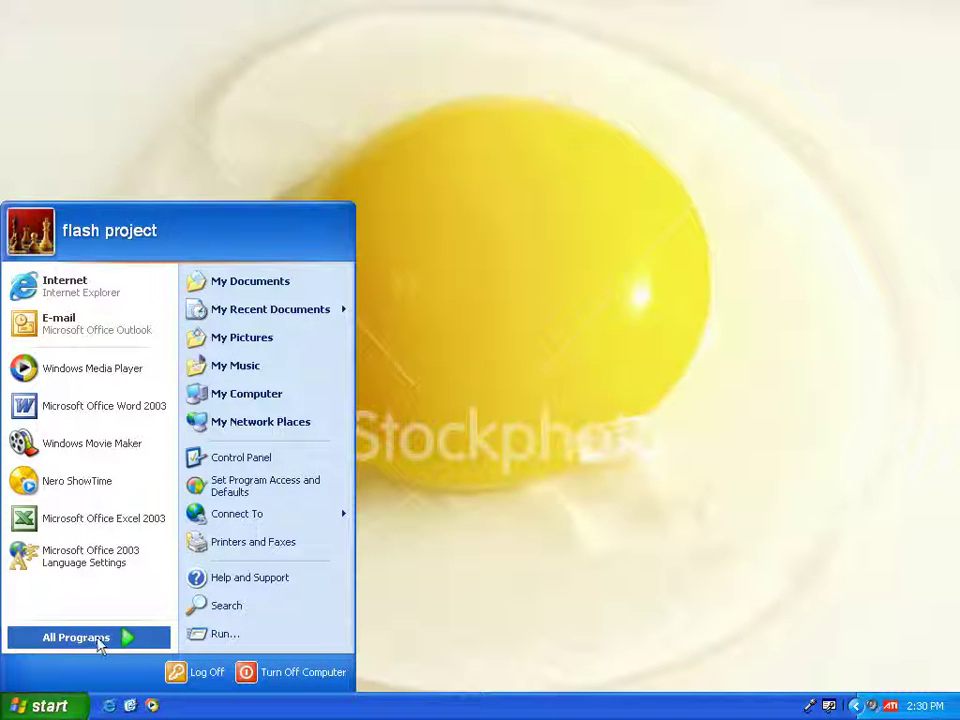
pyautogui.click(135, 645)
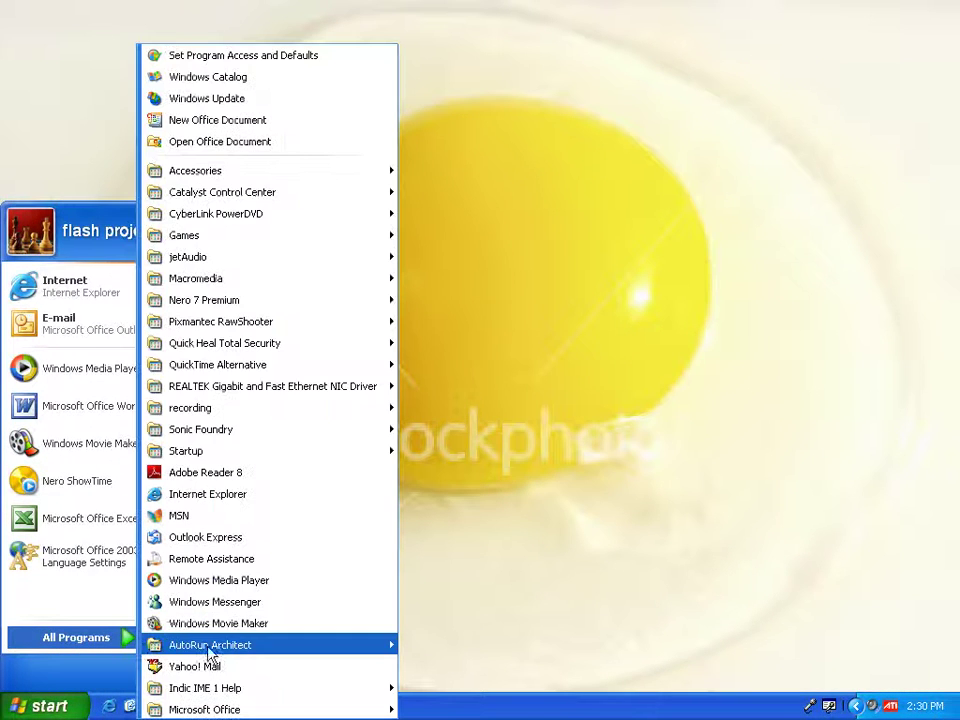
pyautogui.moveTo(283, 712)
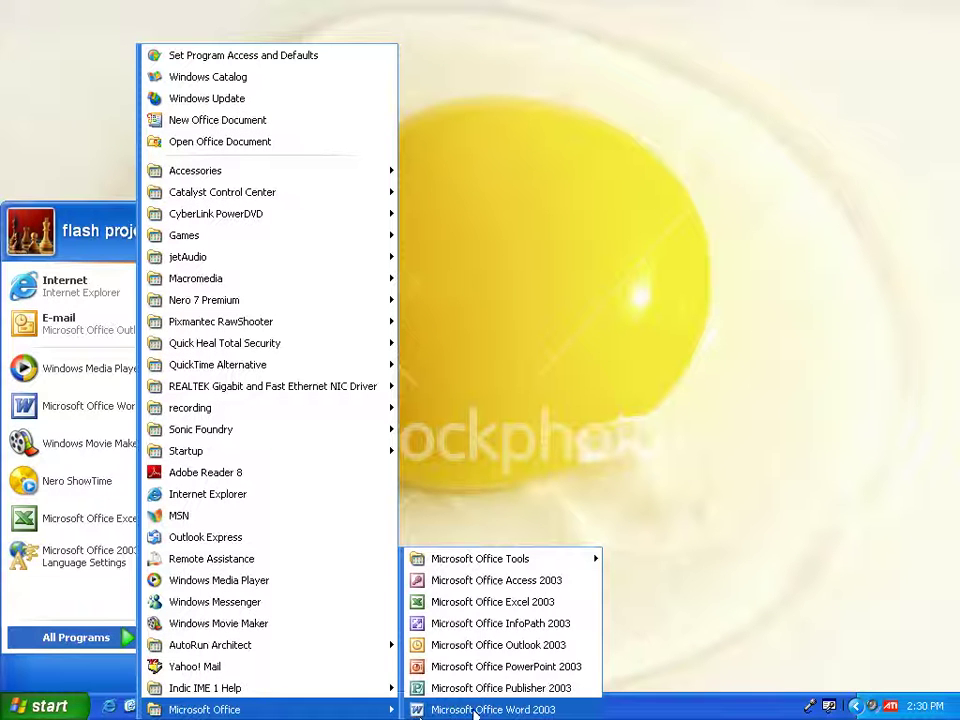
pyautogui.click(493, 603)
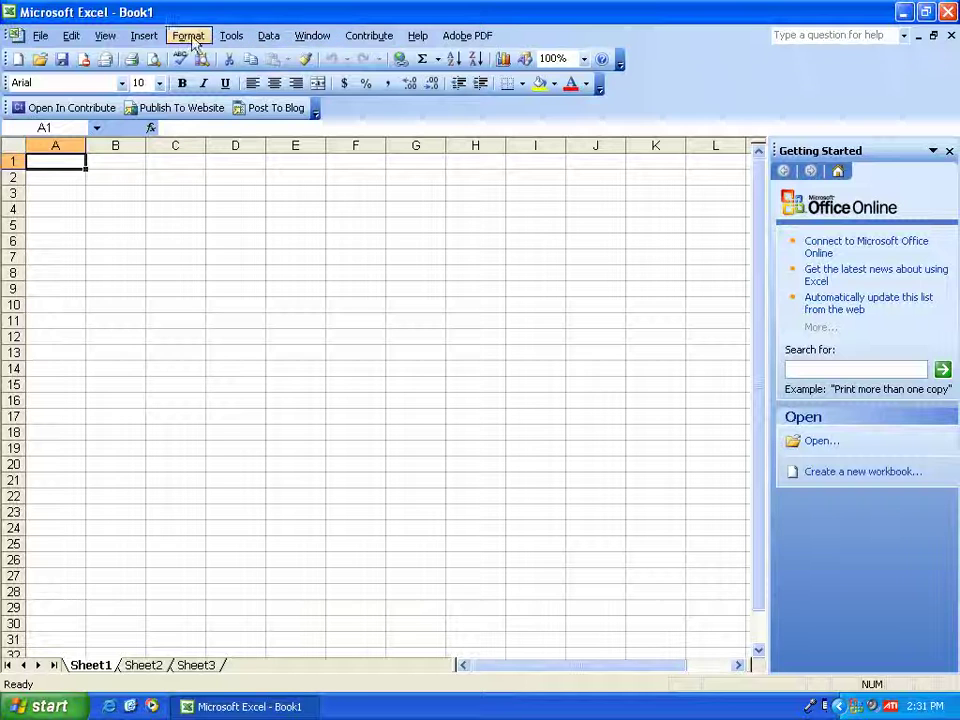
# Step: Create a new blank workbook
pyautogui.click(41, 38)
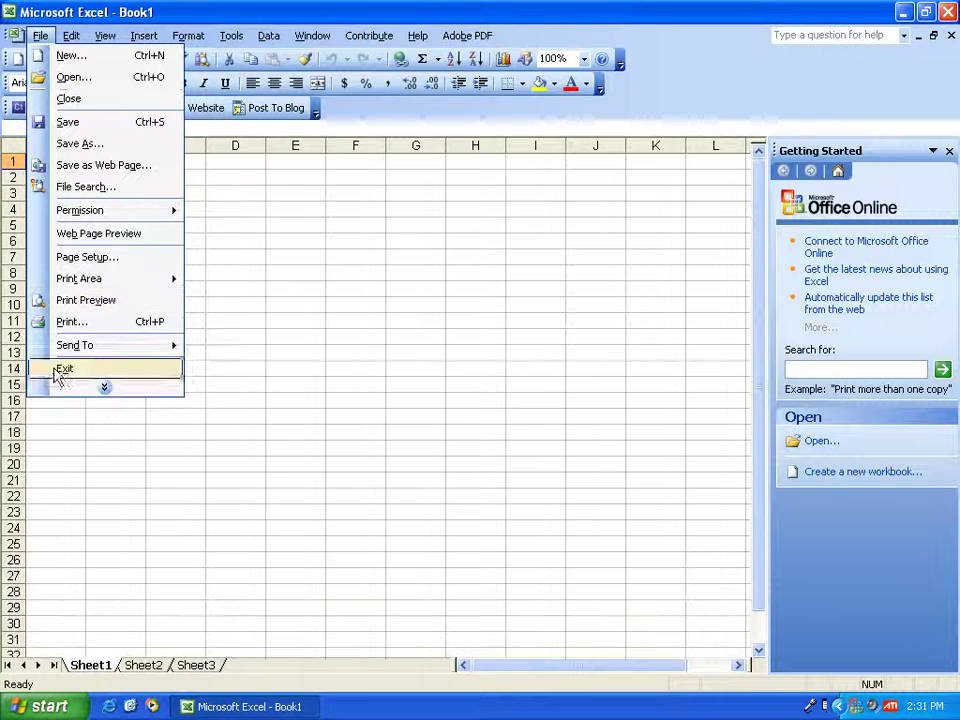
pyautogui.moveTo(58, 390)
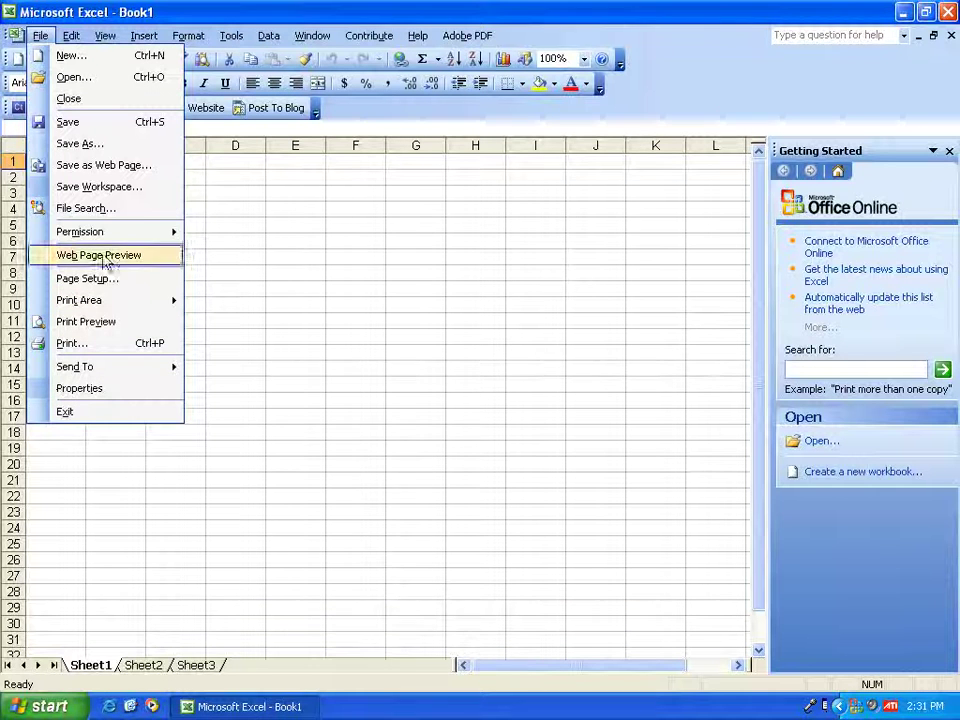
pyautogui.click(105, 58)
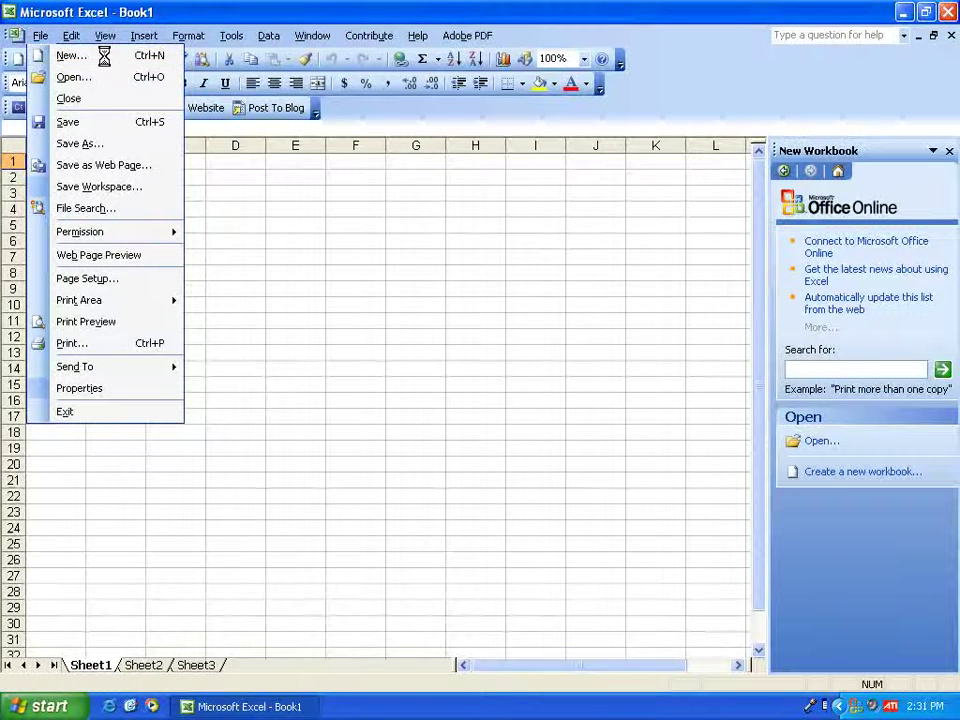
pyautogui.click(848, 212)
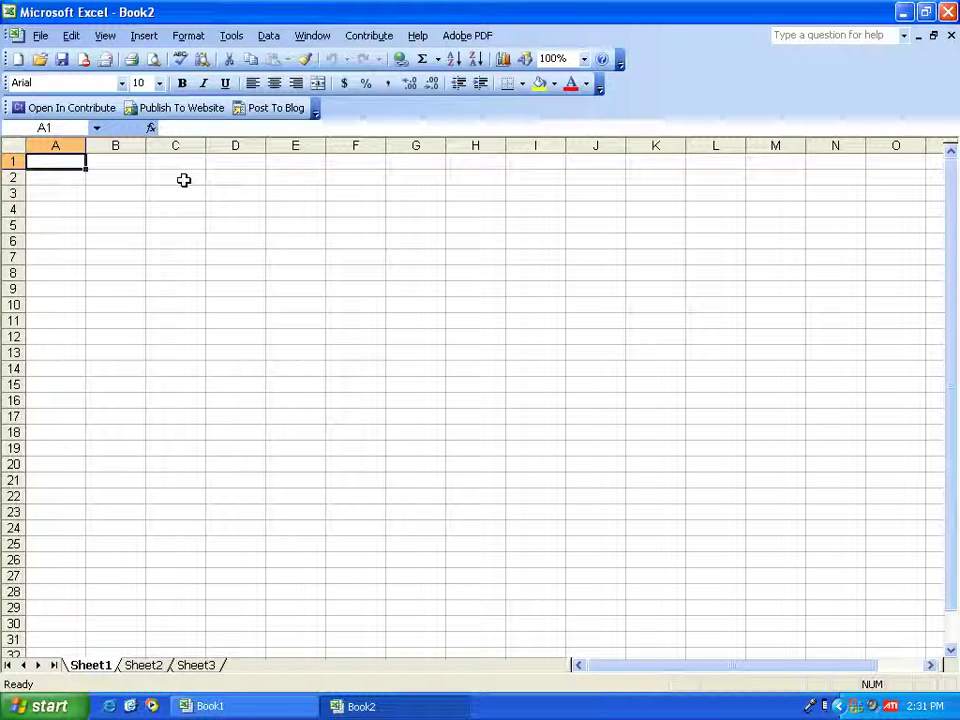
# Step: Move through single cells in the first two rows and select the row range A1:D1
pyautogui.click(113, 162)
pyautogui.click(108, 180)
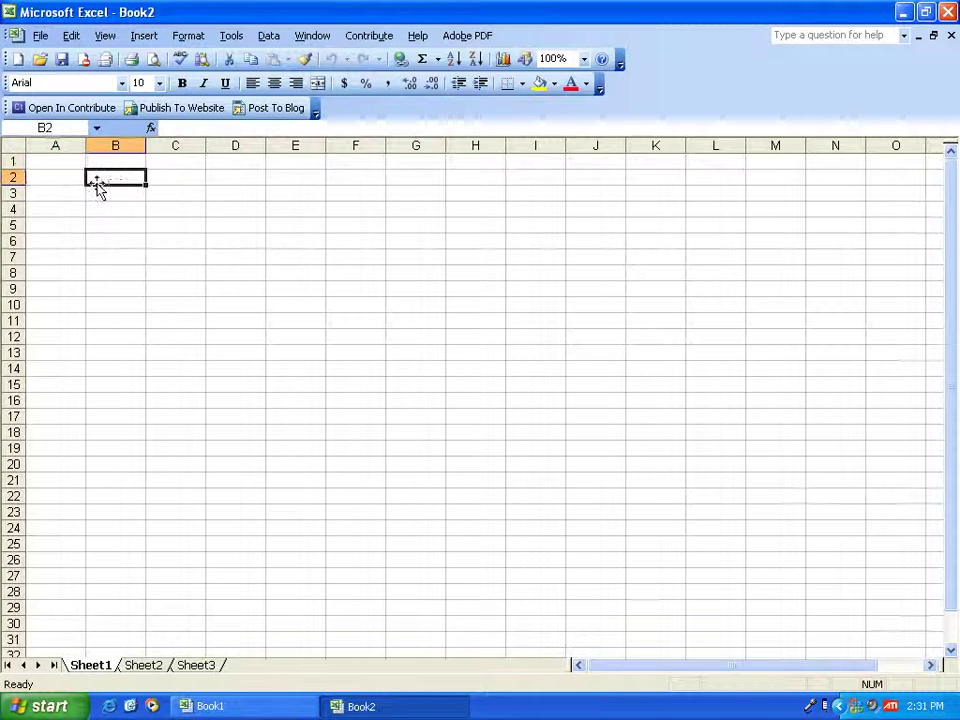
pyautogui.click(71, 176)
pyautogui.click(58, 163)
pyautogui.click(115, 159)
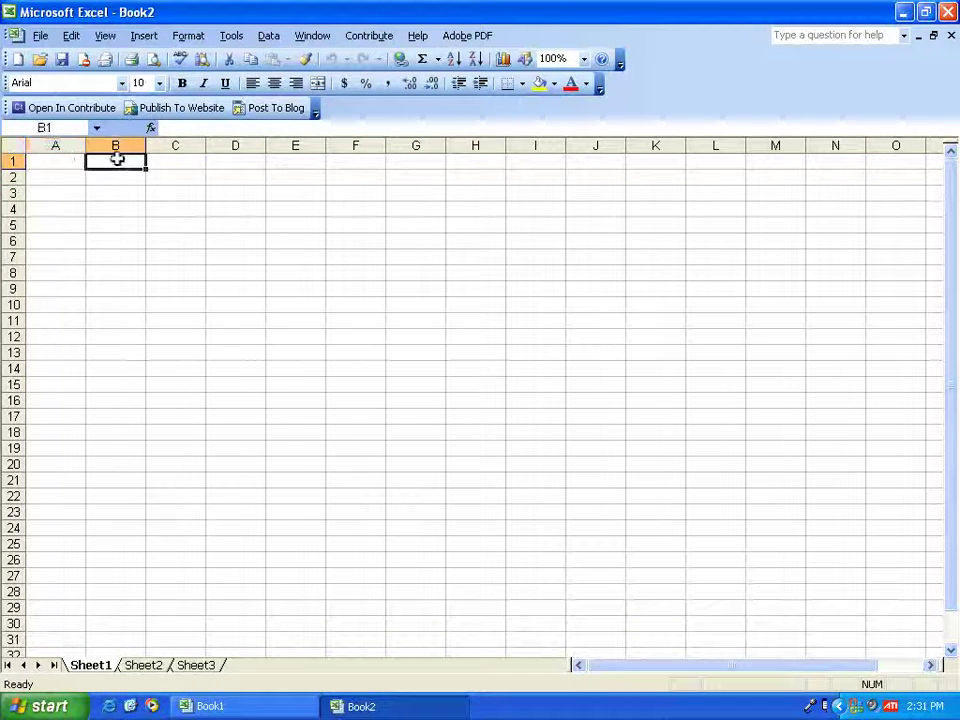
pyautogui.click(184, 157)
pyautogui.click(242, 156)
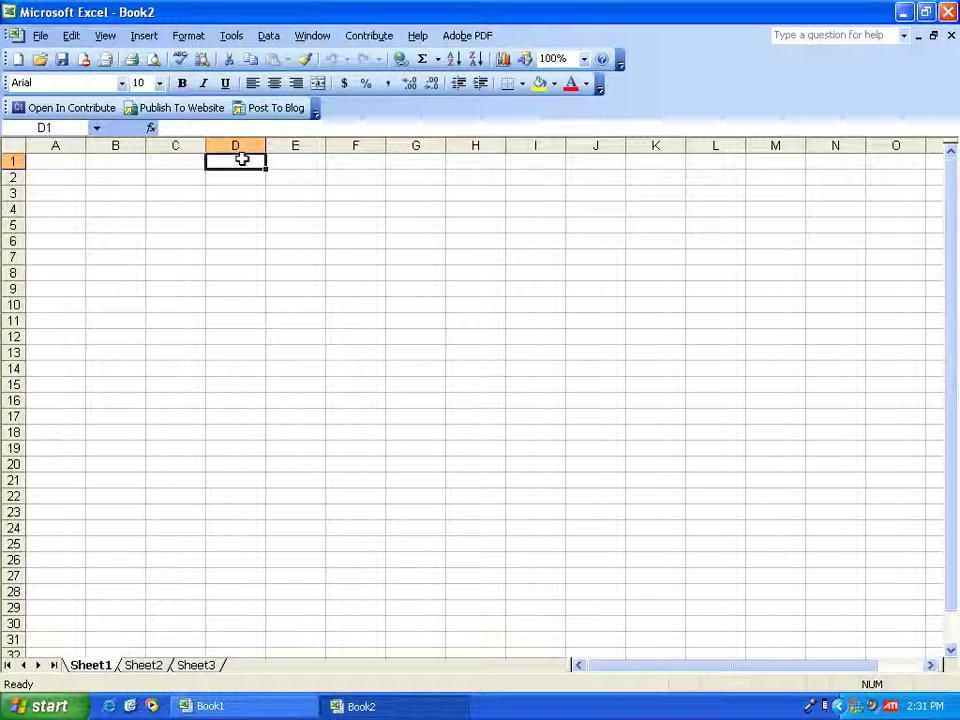
pyautogui.moveTo(64, 165); pyautogui.dragTo(217, 172)
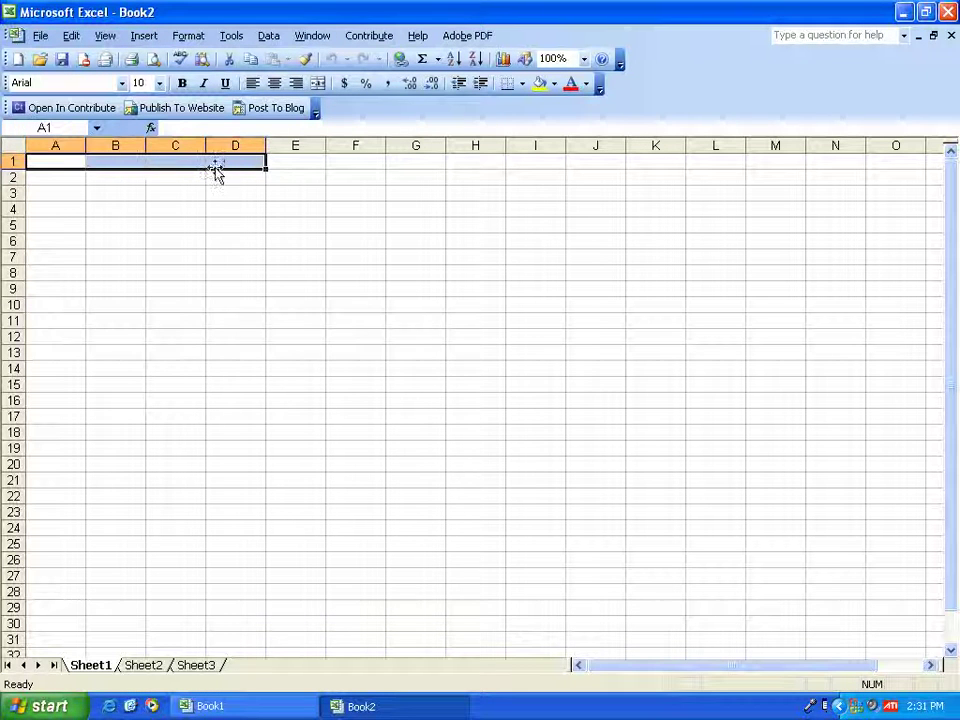
# Step: Move down column A through cells A2 to A4 and select the column range A1:A4
pyautogui.click(56, 176)
pyautogui.click(52, 200)
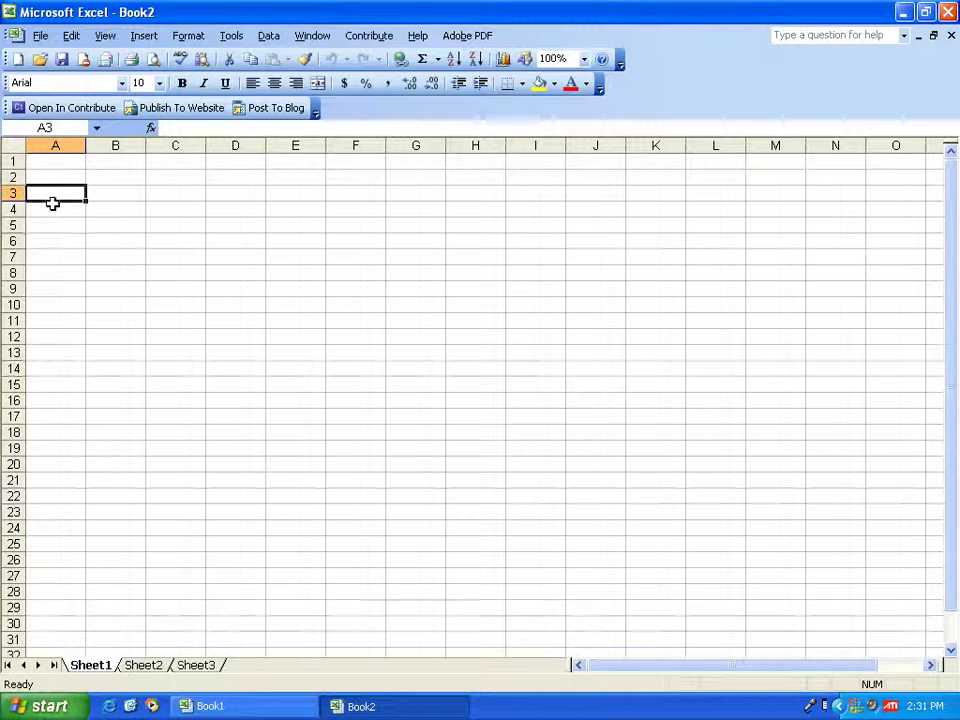
pyautogui.click(51, 208)
pyautogui.moveTo(54, 161); pyautogui.dragTo(56, 208)
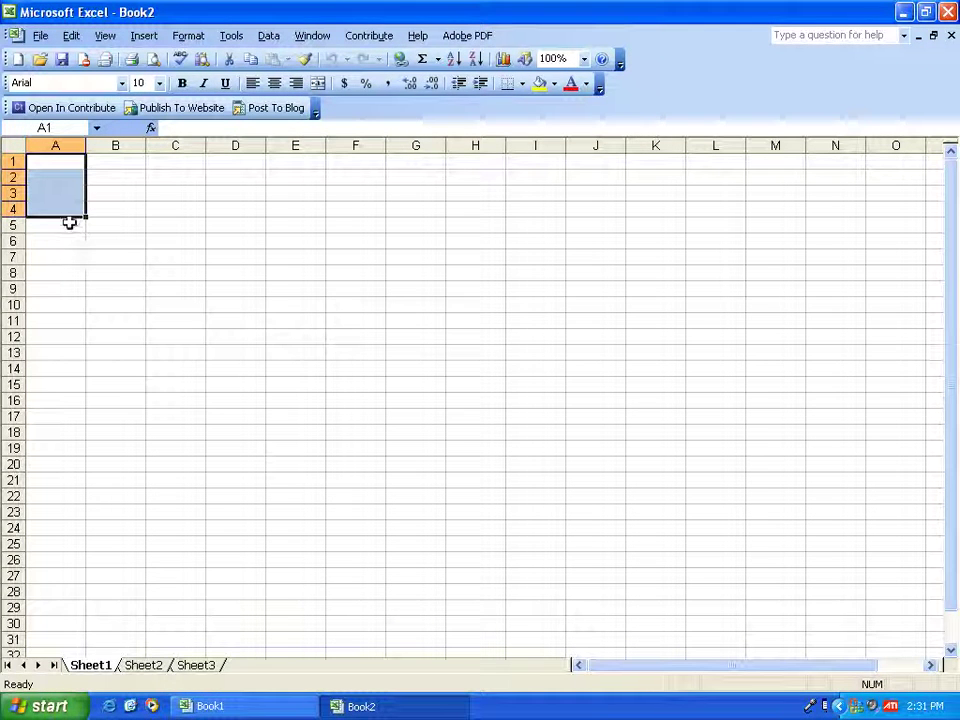
# Step: Select cells B3, B5 and E13 individually to check their cell addresses
pyautogui.click(132, 189)
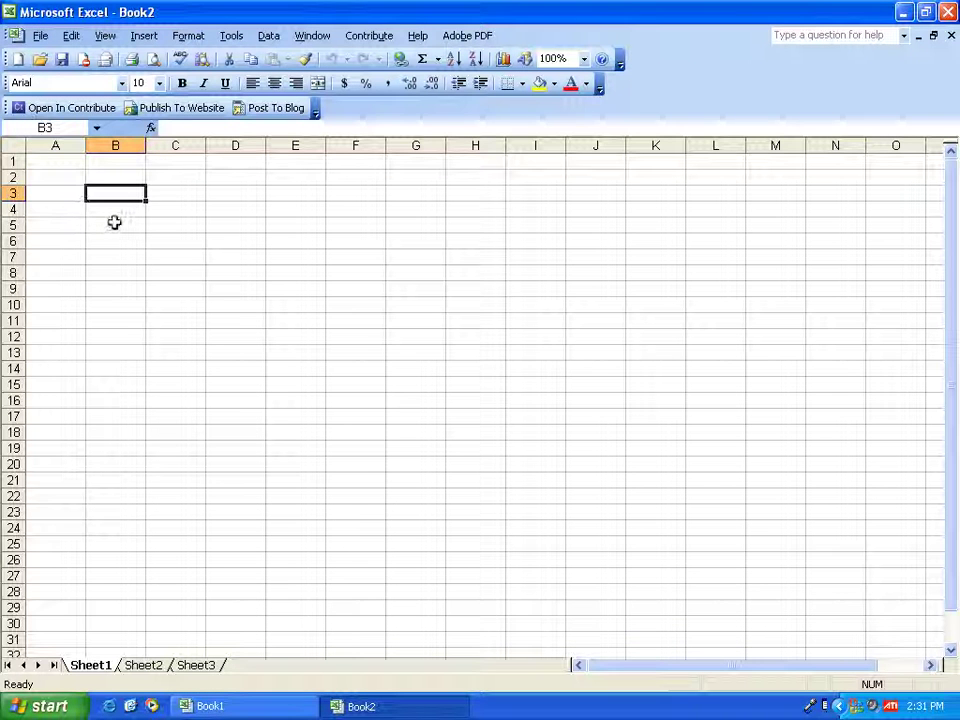
pyautogui.click(114, 222)
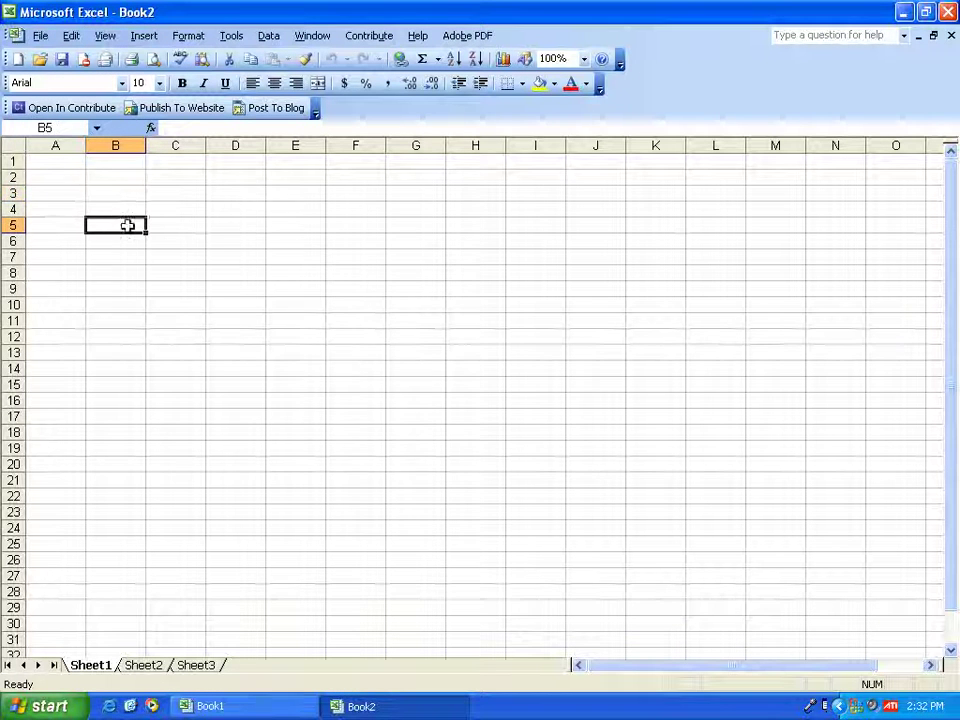
pyautogui.click(306, 370)
pyautogui.click(305, 353)
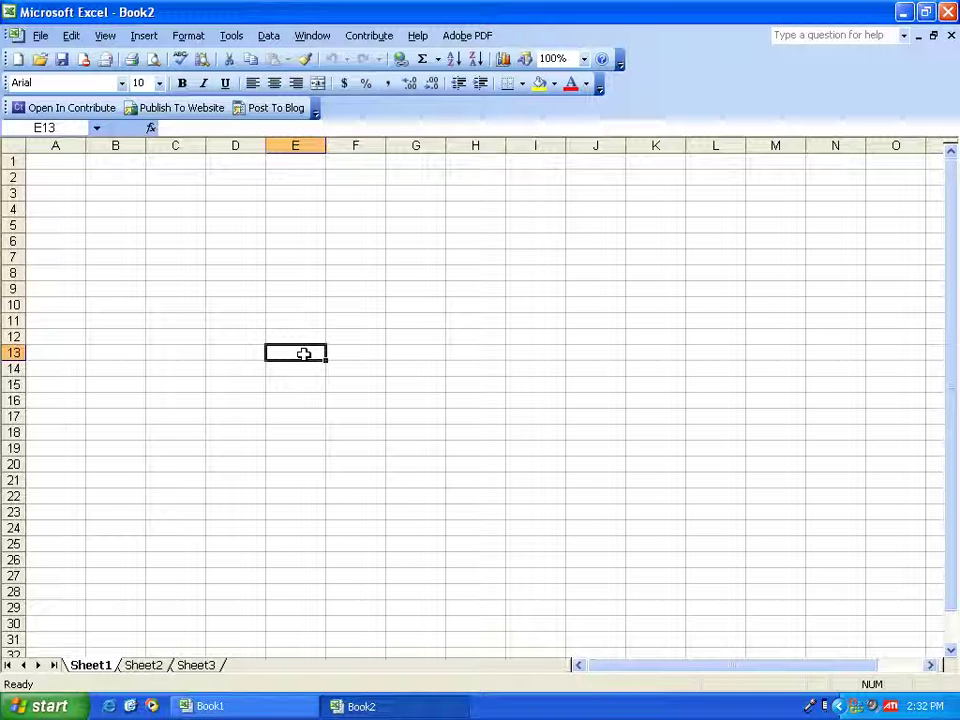
# Step: Use Go To with the reference a1 to jump from cell E13 to cell A1
pyautogui.hotkey('ctrl', 'g')
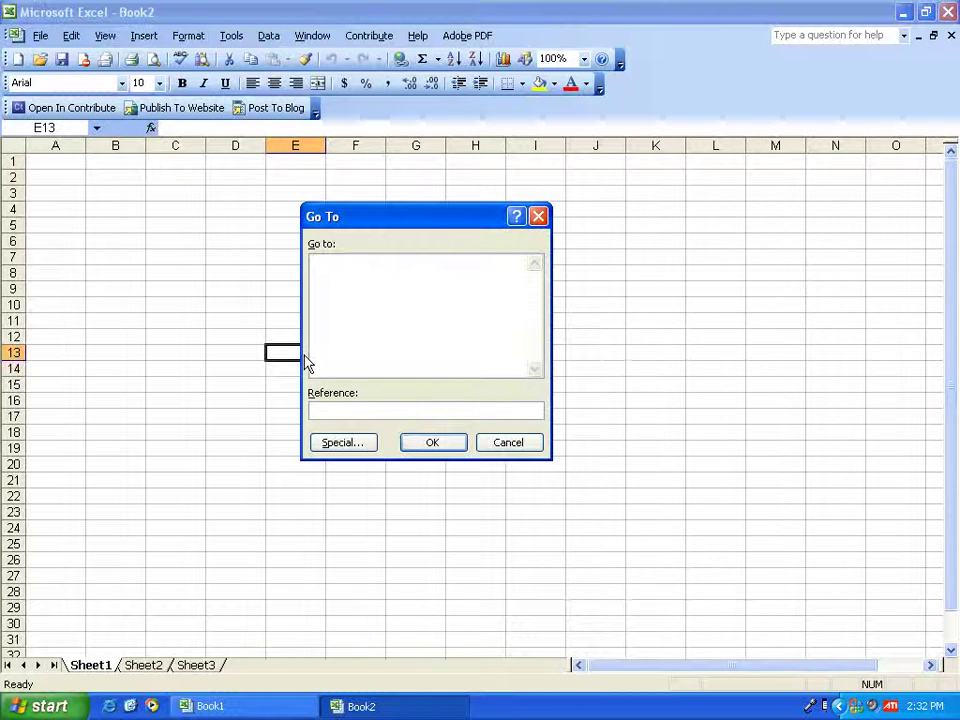
pyautogui.moveTo(361, 225); pyautogui.dragTo(399, 210)
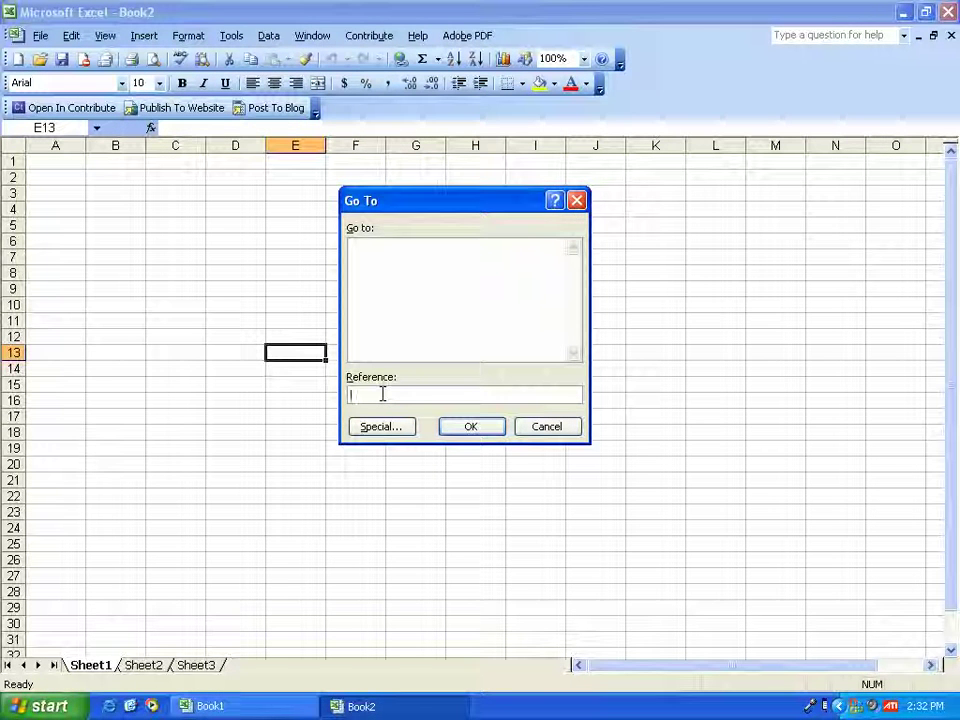
pyautogui.write('a')
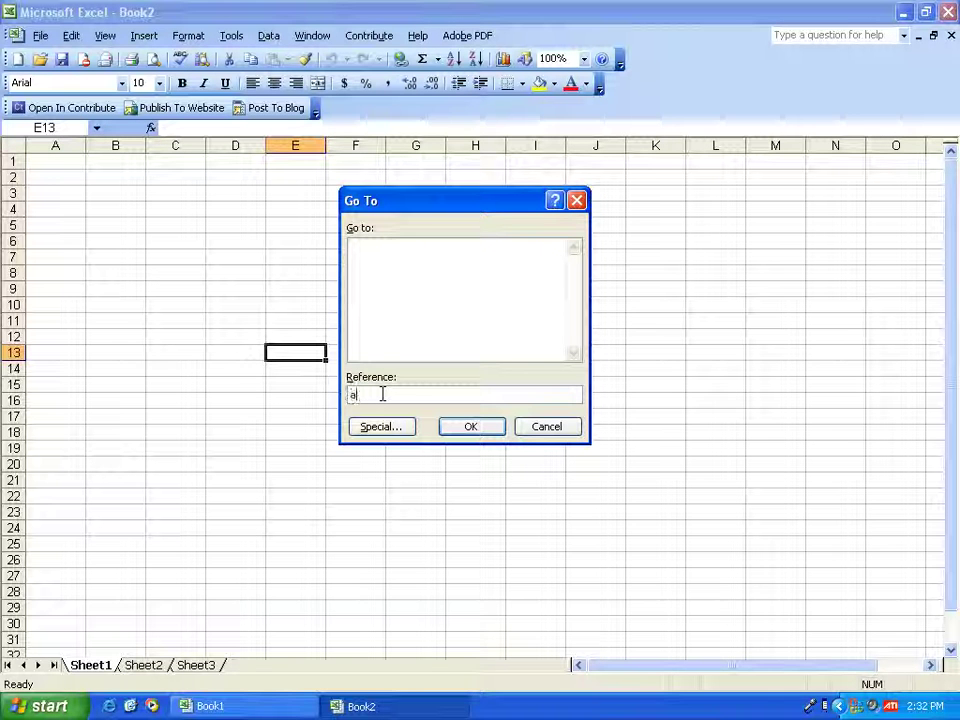
pyautogui.write('1')
pyautogui.click(472, 427)
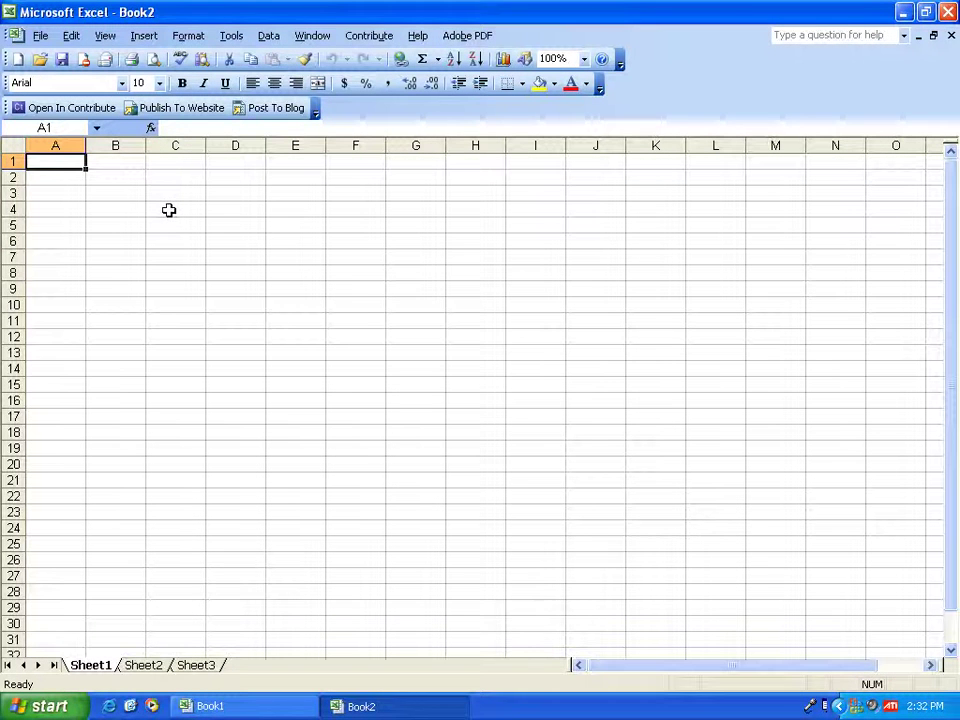
# Step: Use Go To with the reference c4 in place of E13 to jump to cell C4
pyautogui.press('F5')
pyautogui.click(384, 393)
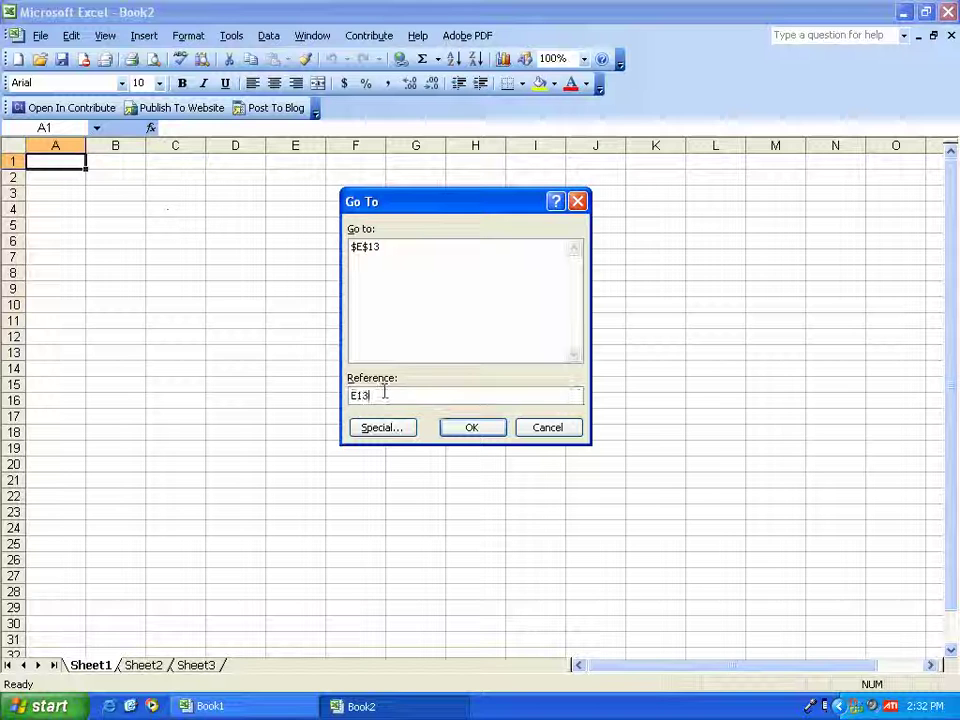
pyautogui.moveTo(386, 393); pyautogui.dragTo(352, 395)
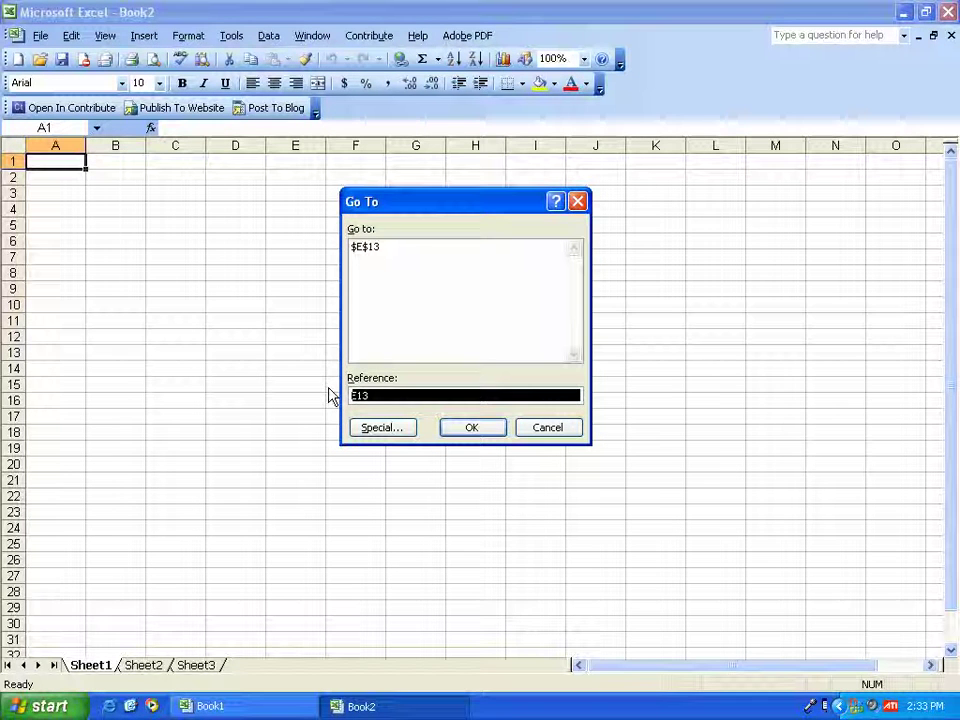
pyautogui.write('c4')
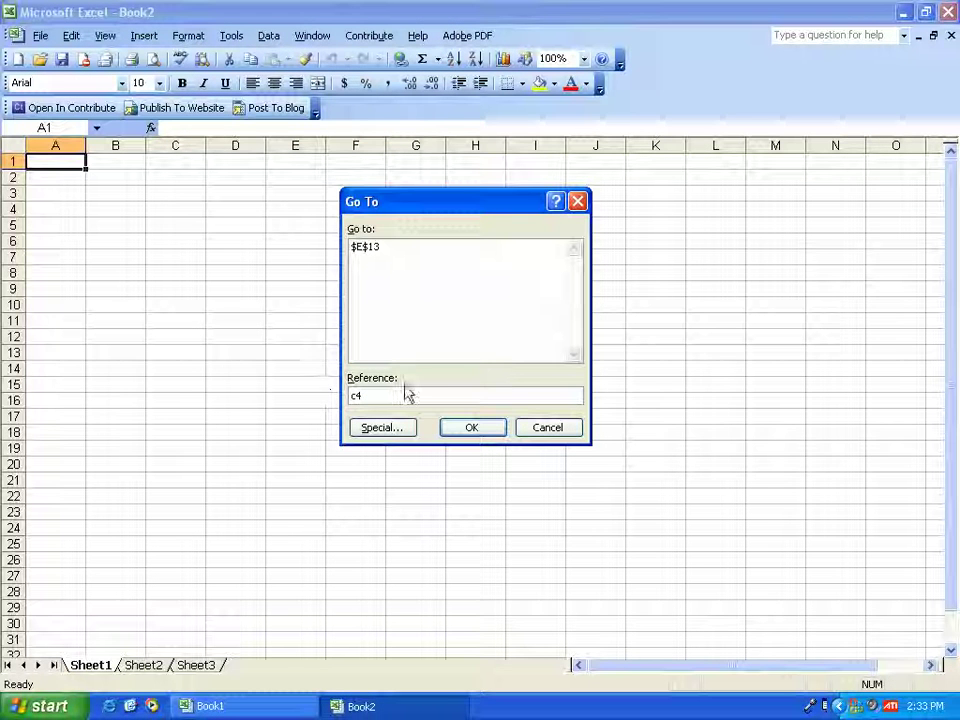
pyautogui.click(468, 428)
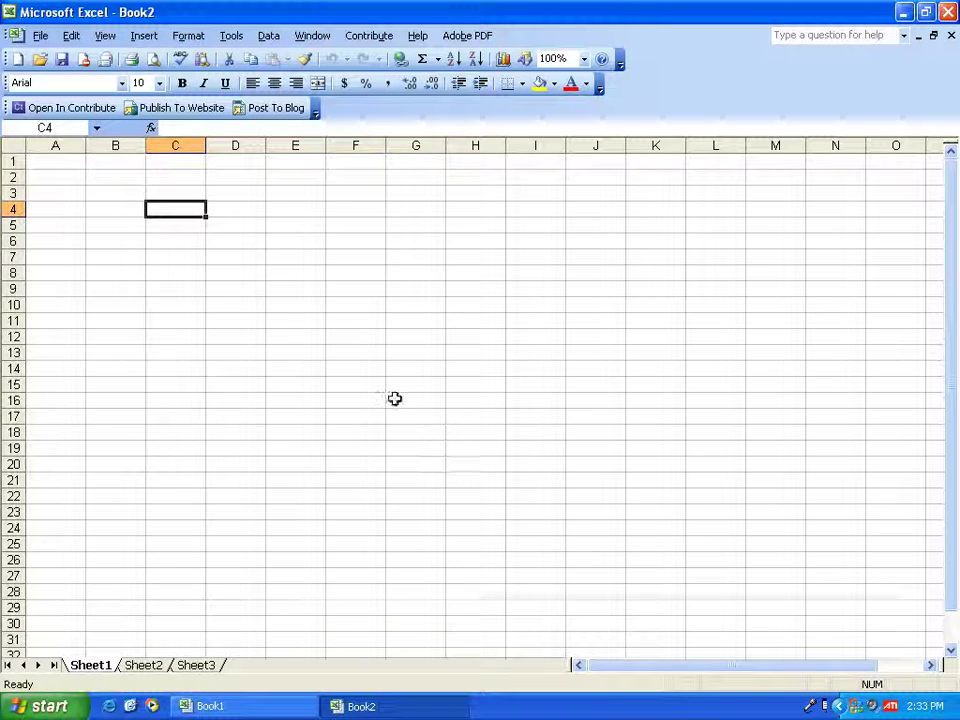
# Step: Highlight the reference of cell C5 in the Name Box and move to cell A3
pyautogui.click(184, 225)
pyautogui.click(68, 128)
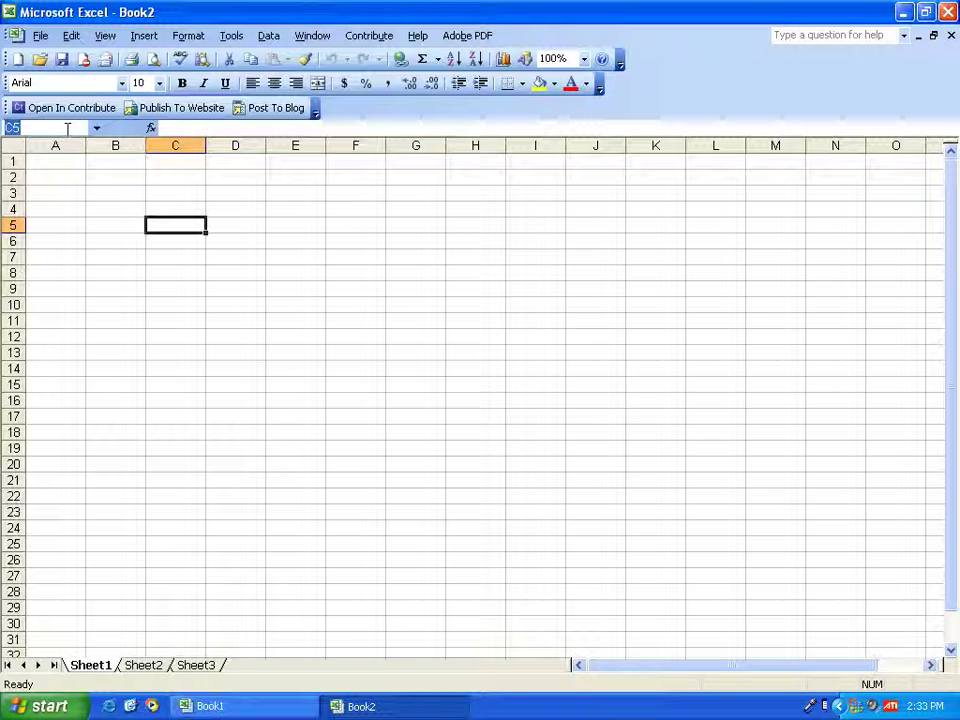
pyautogui.click(74, 190)
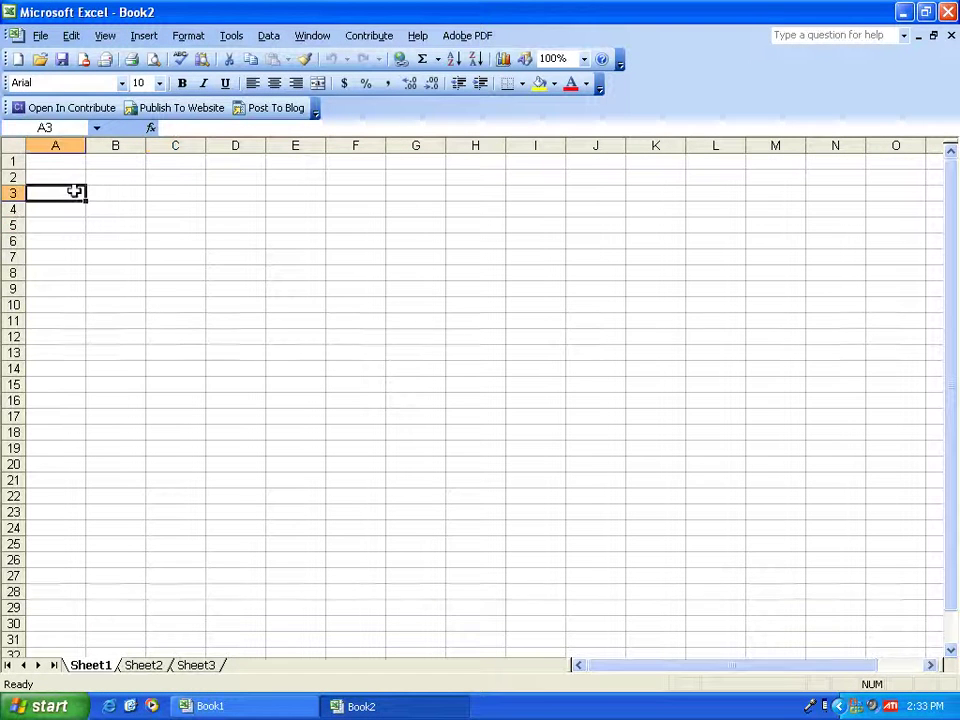
# Step: Enter the text "disha education" in cell C4
pyautogui.click(169, 212)
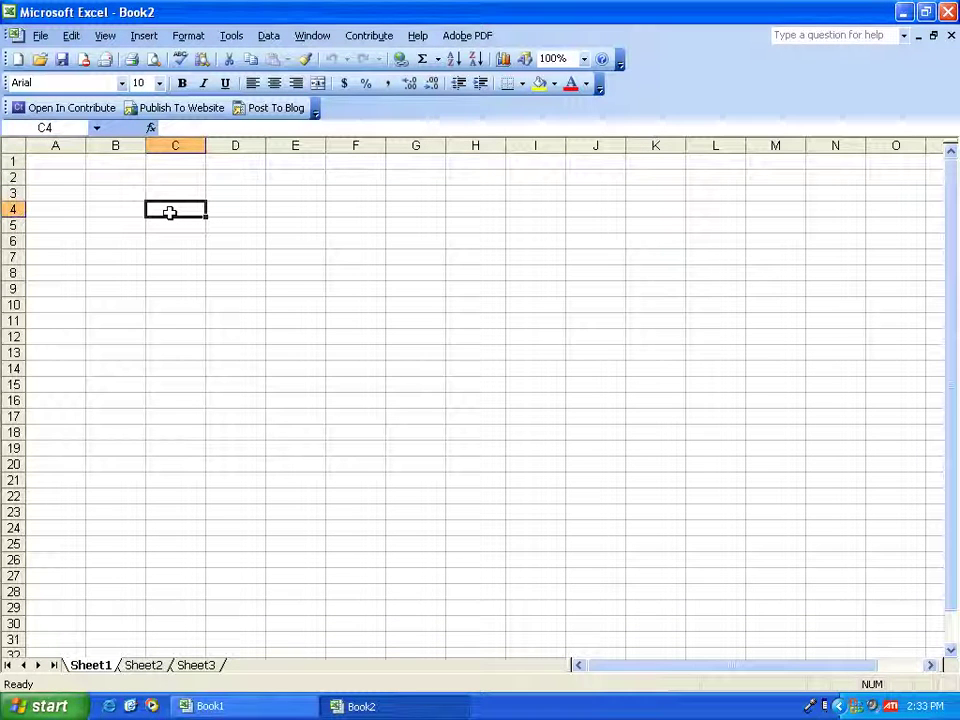
pyautogui.write('disha ')
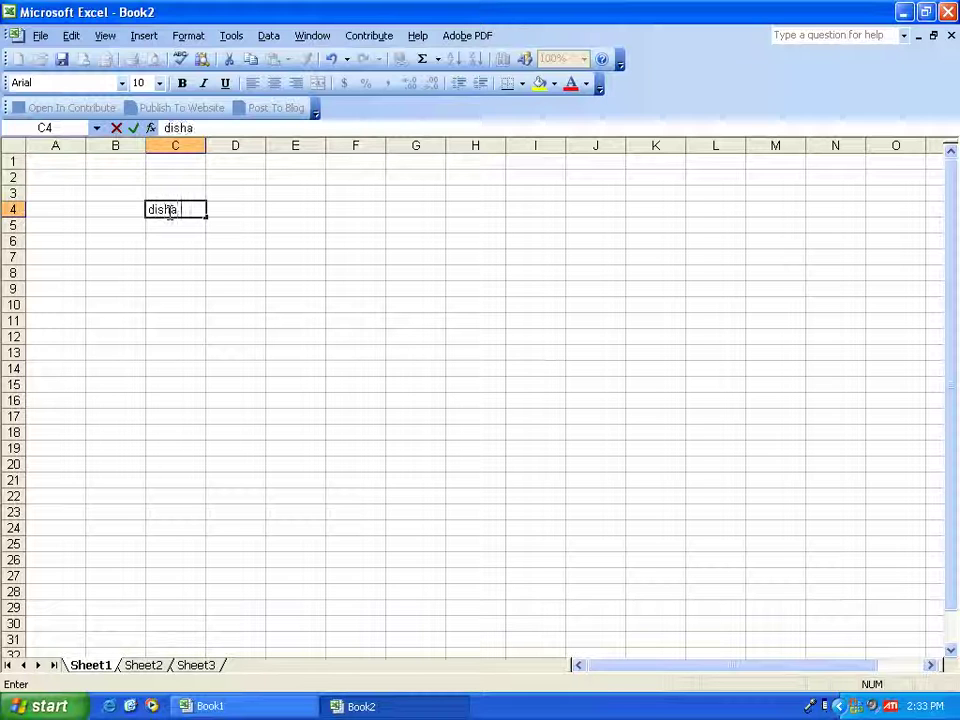
pyautogui.write('education')
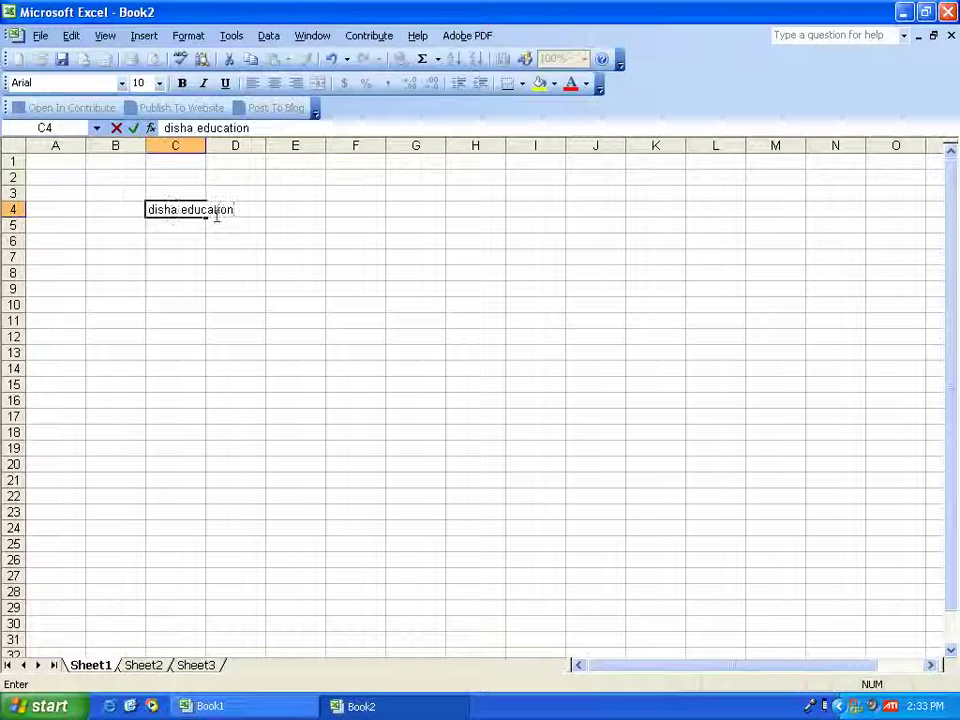
# Step: Try bold and italic on the whole text "disha education" in cell C4, and remove both styles
pyautogui.moveTo(244, 208); pyautogui.dragTo(146, 209)
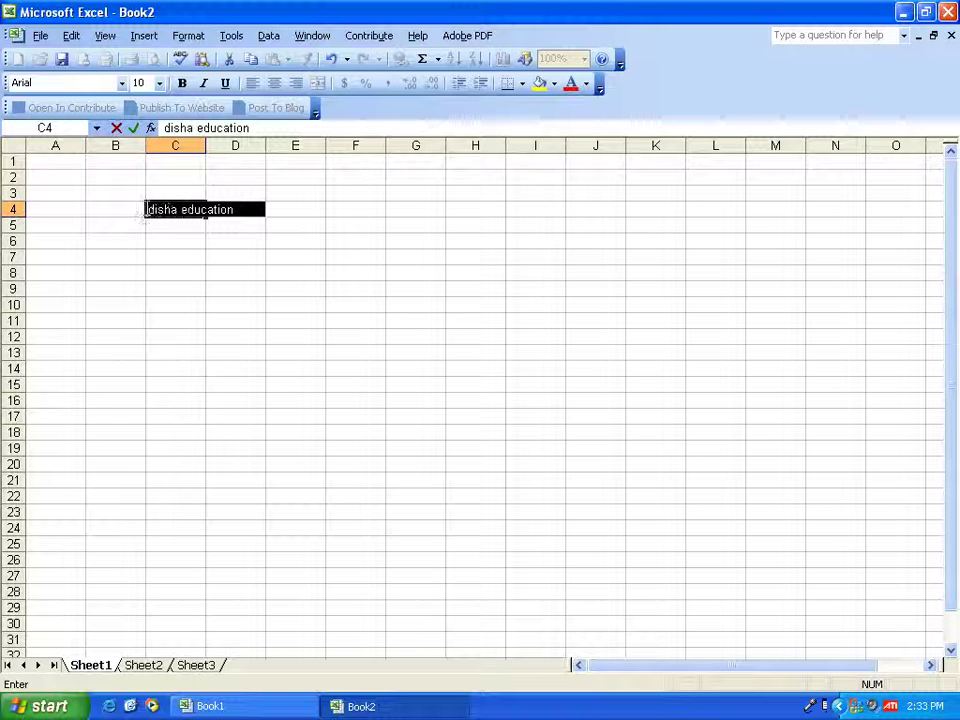
pyautogui.click(182, 83)
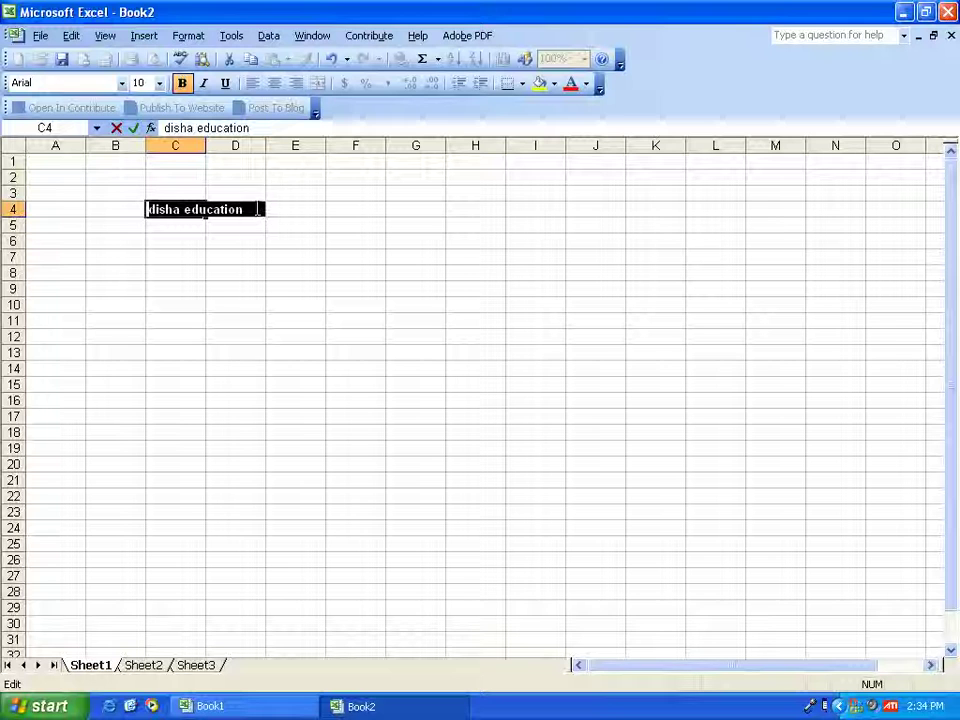
pyautogui.click(207, 84)
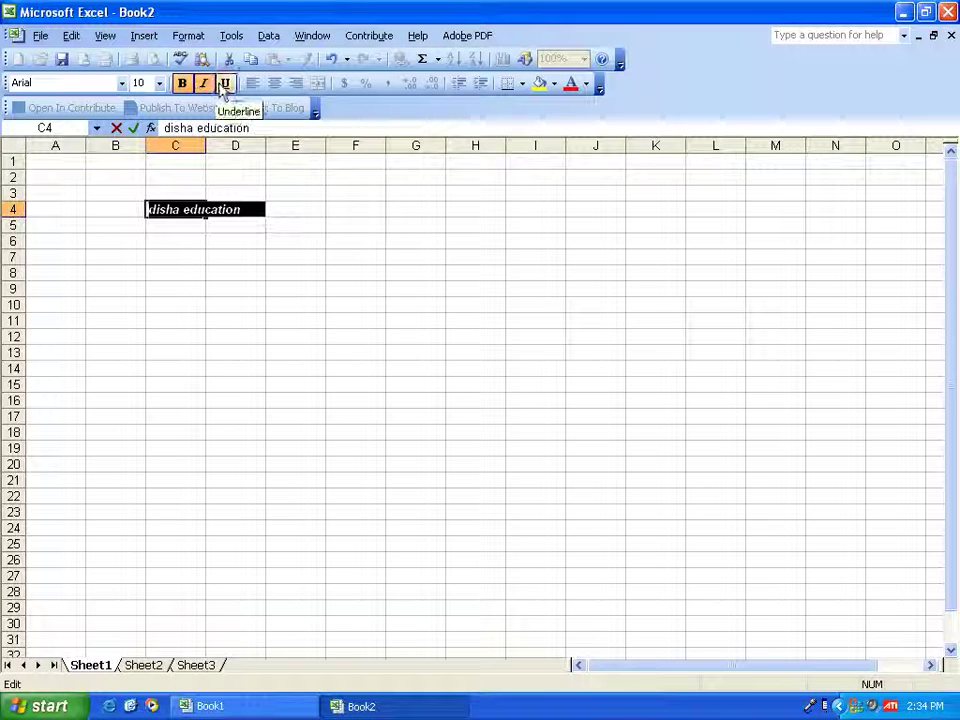
pyautogui.click(203, 83)
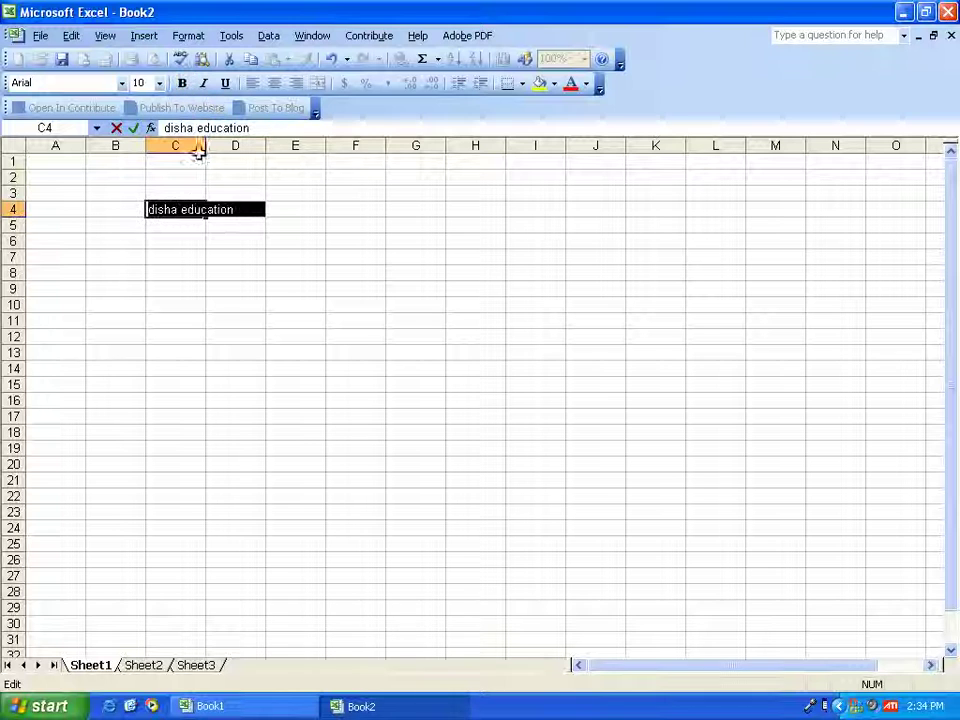
# Step: Preview a Double underline for the text in cell C4 in the font formatting, and apply a Single underline instead
pyautogui.click(198, 40)
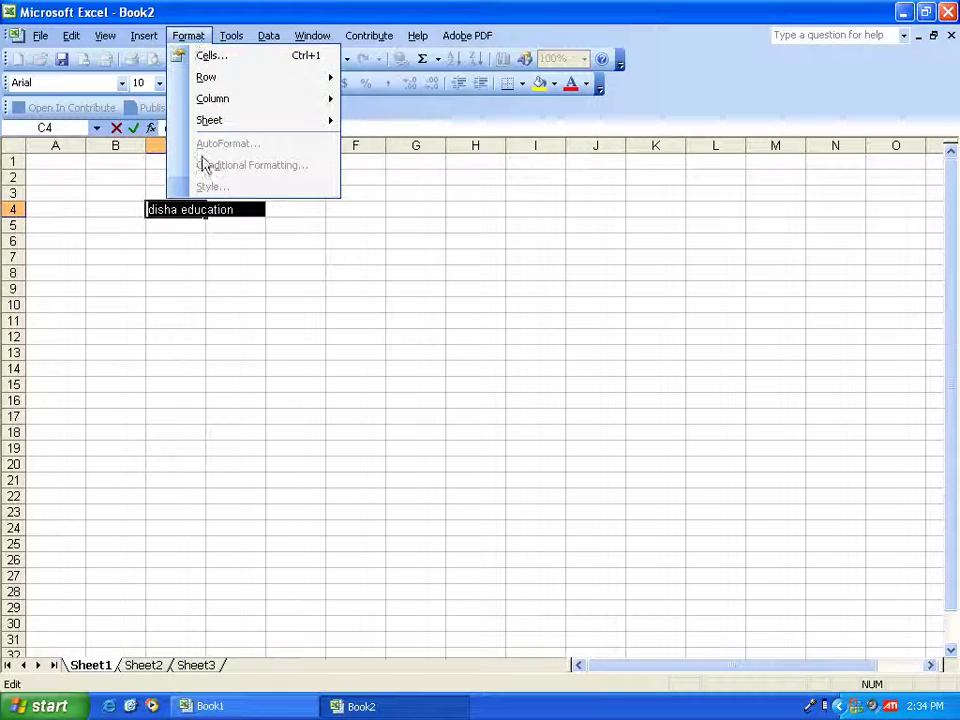
pyautogui.click(210, 57)
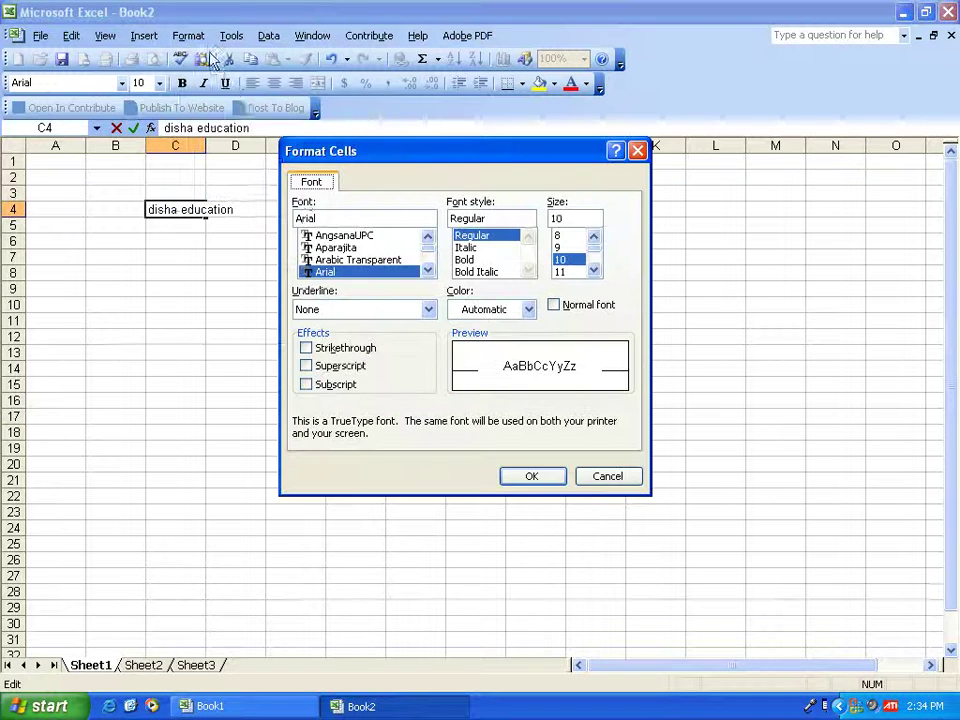
pyautogui.moveTo(411, 154); pyautogui.dragTo(416, 243)
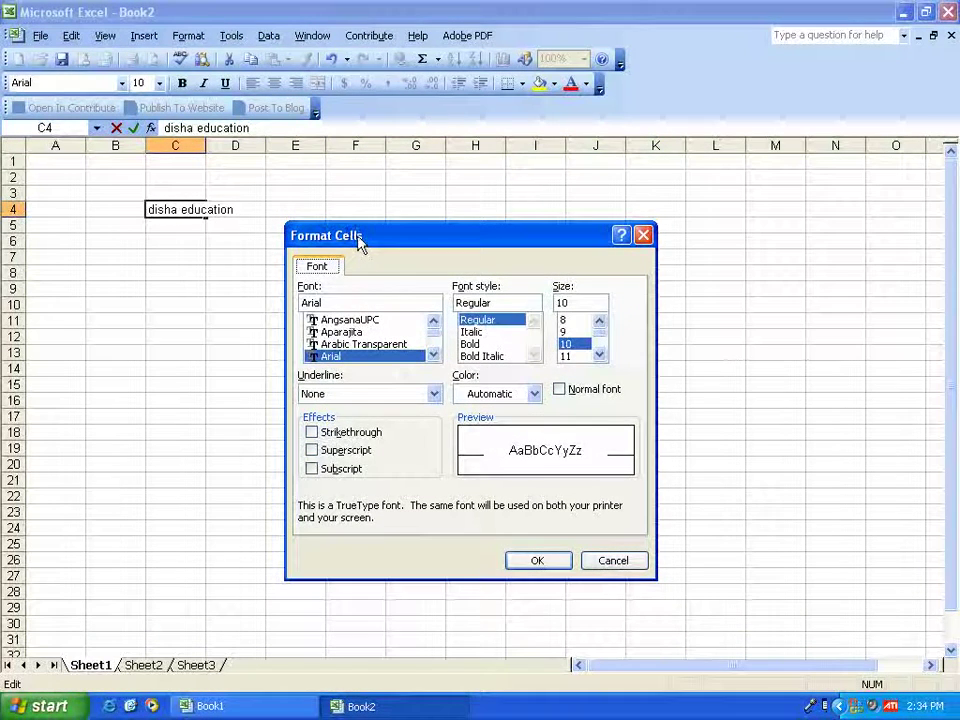
pyautogui.moveTo(433, 332)
pyautogui.mouseDown()
pyautogui.moveTo(433, 347)
pyautogui.moveTo(435, 324)
pyautogui.mouseUp()
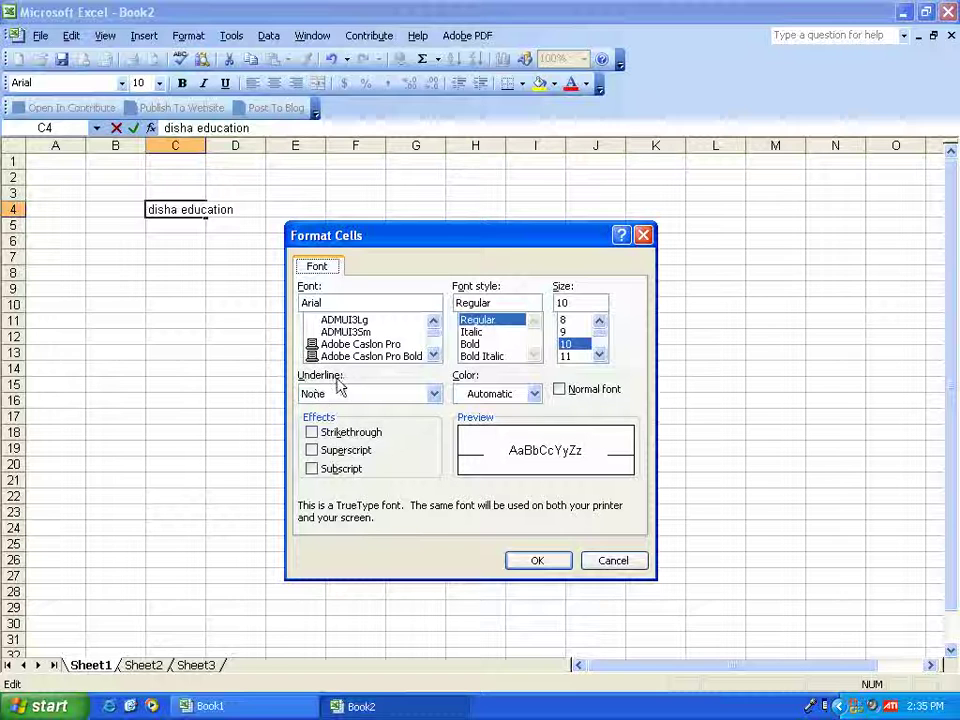
pyautogui.click(434, 394)
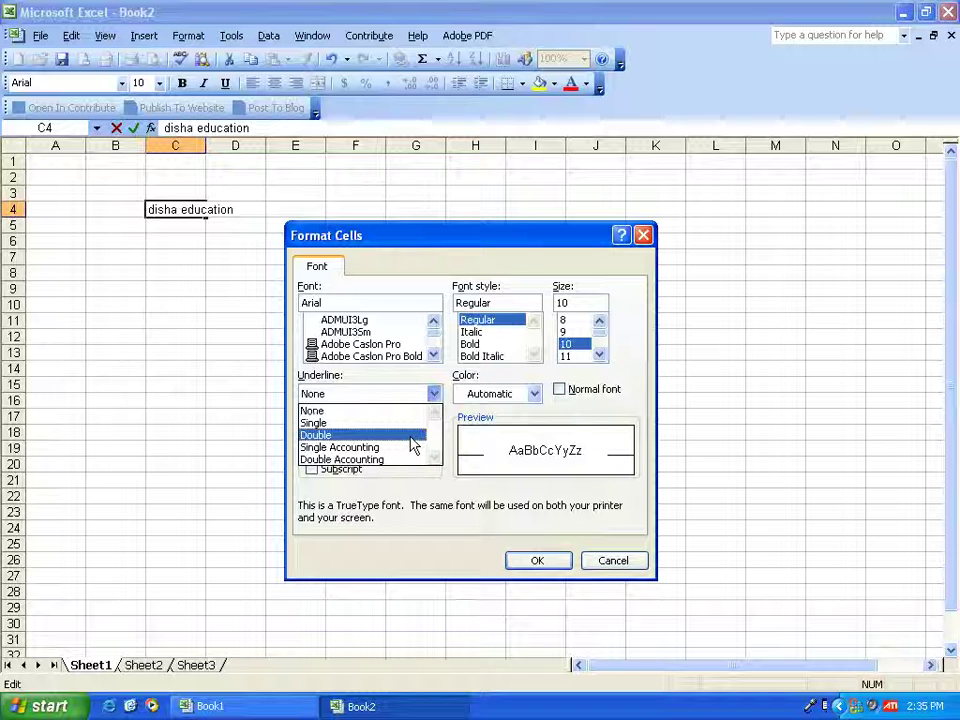
pyautogui.click(413, 436)
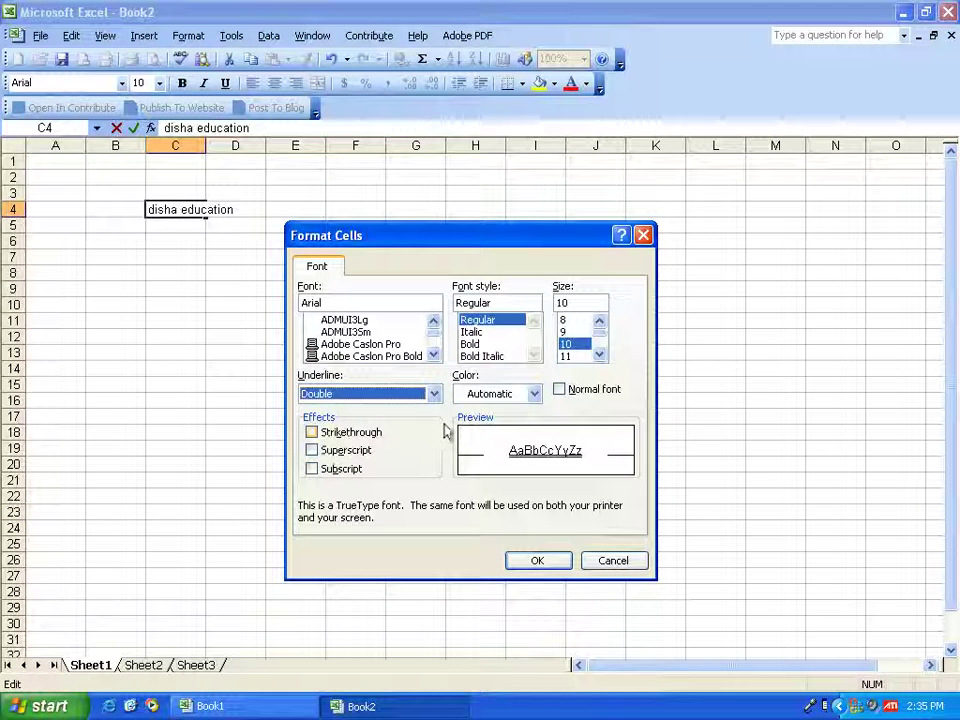
pyautogui.click(434, 396)
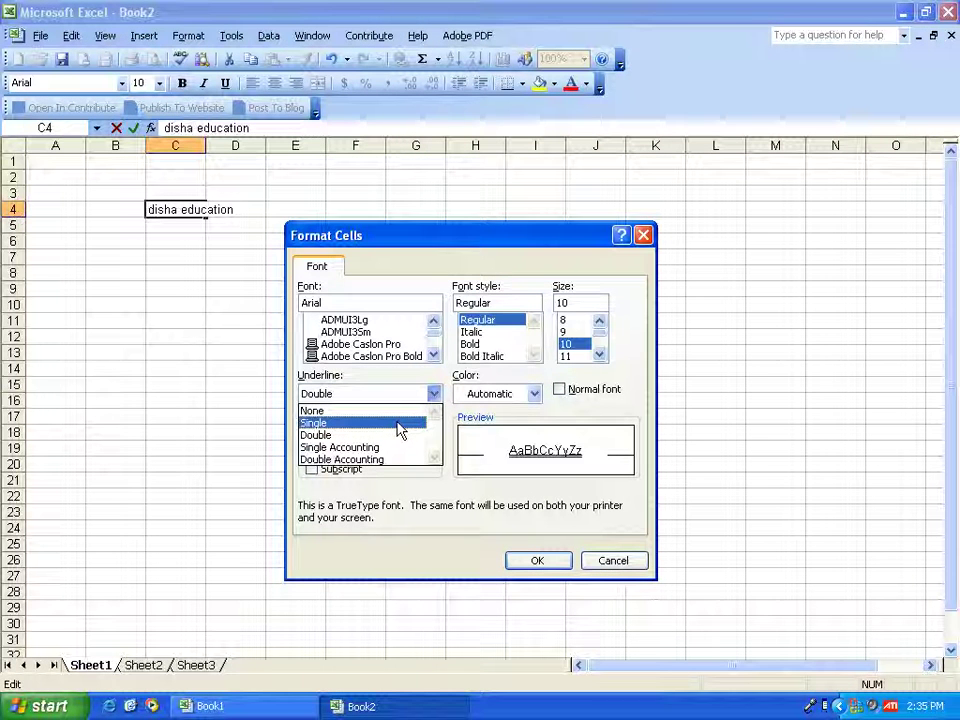
pyautogui.click(399, 428)
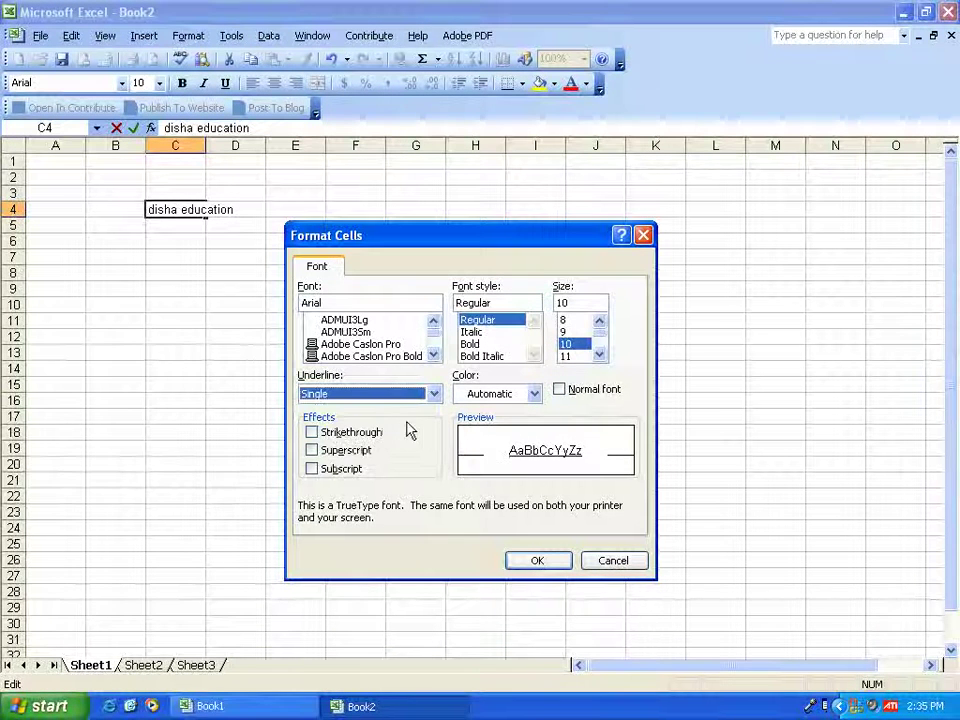
pyautogui.click(537, 562)
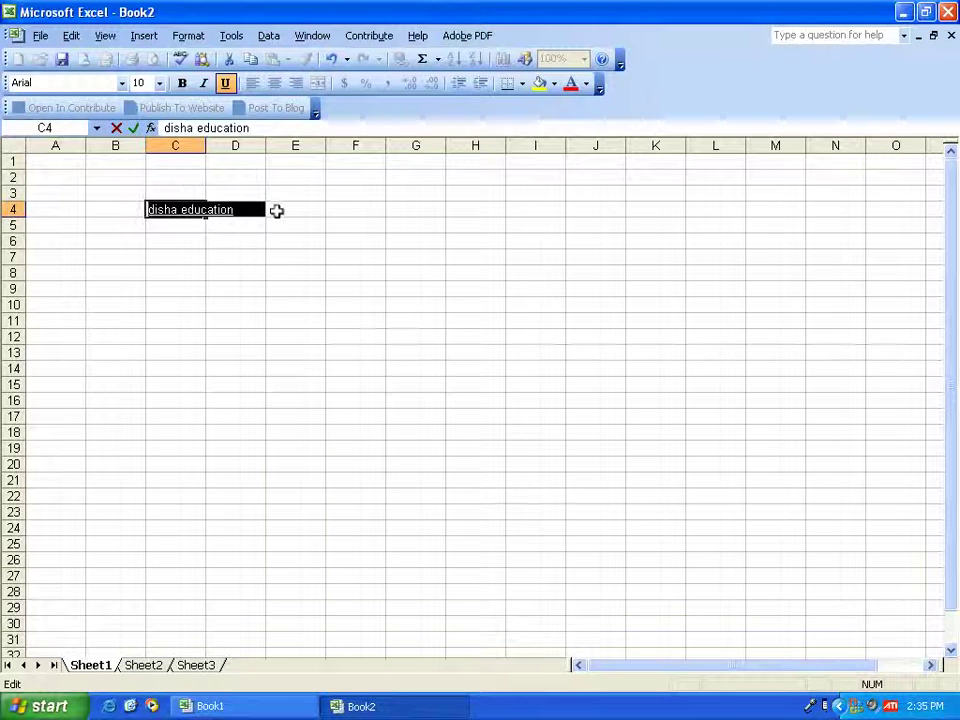
pyautogui.click(277, 213)
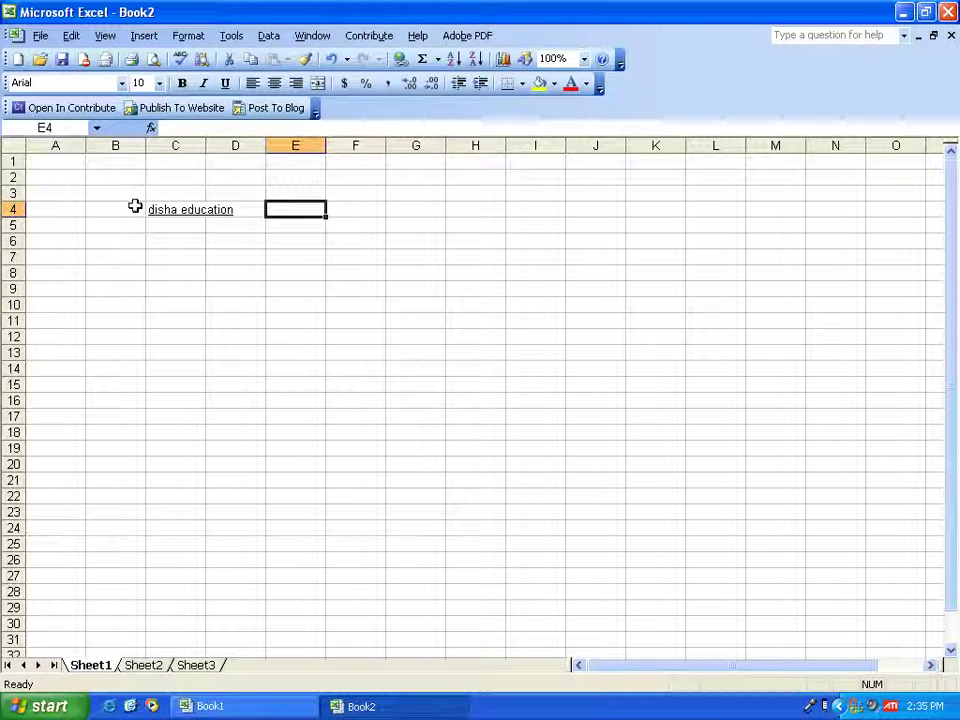
# Step: Change the font color of the whole text in cell C4 to orange
pyautogui.doubleClick(195, 209)
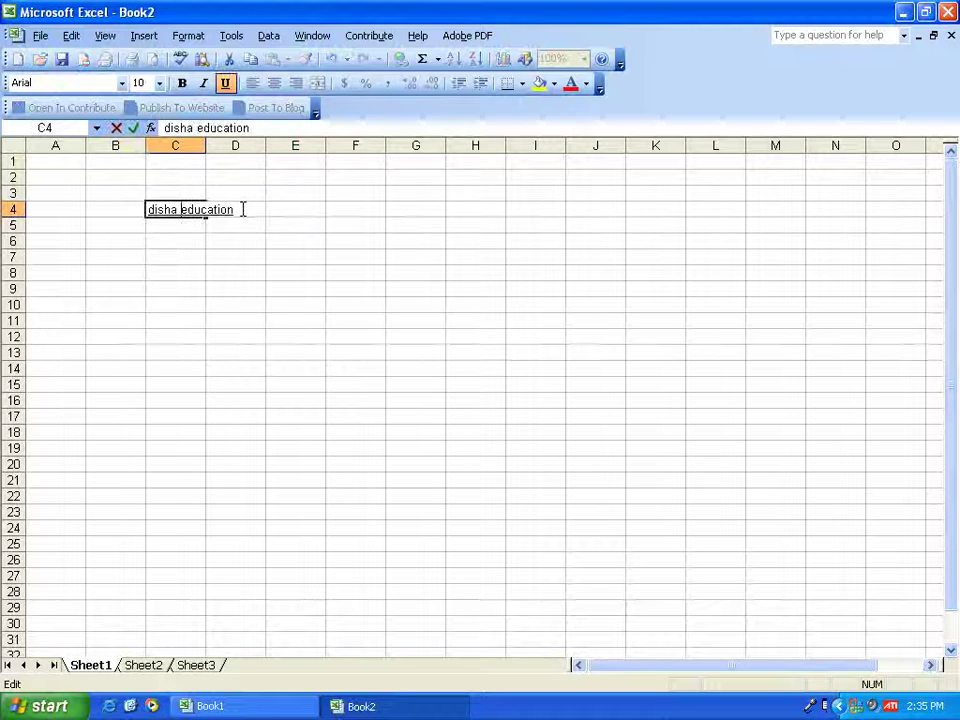
pyautogui.moveTo(242, 209); pyautogui.dragTo(146, 209)
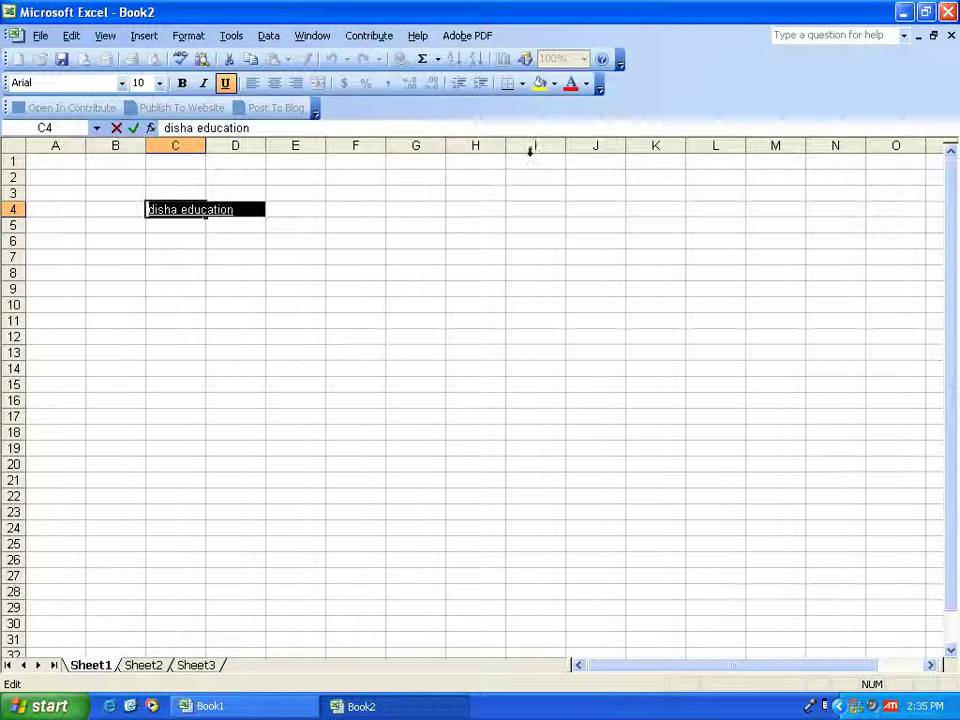
pyautogui.click(587, 85)
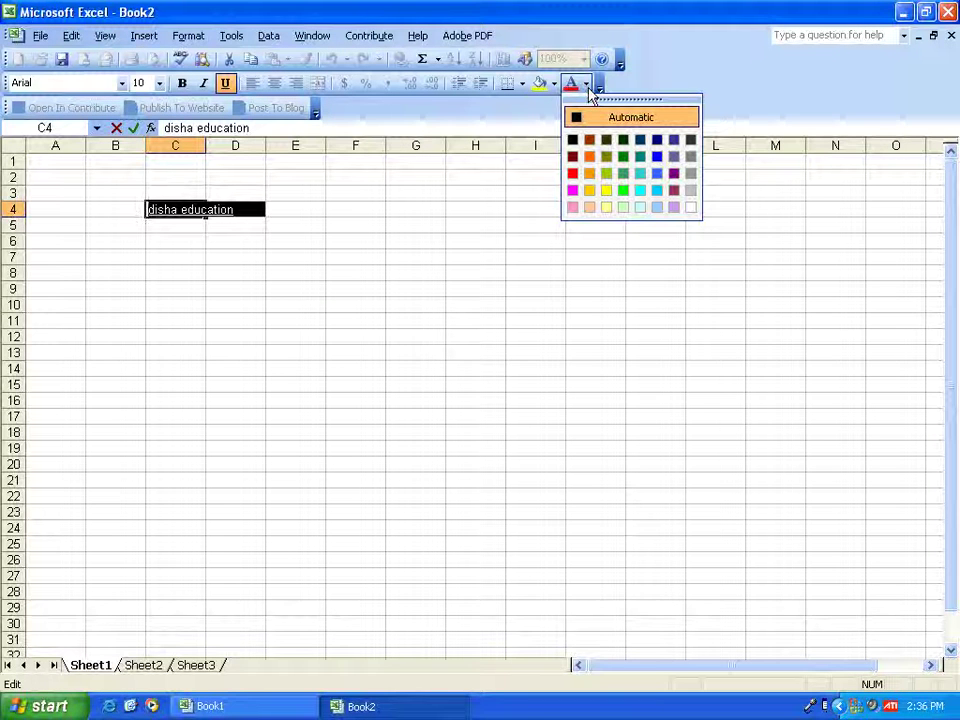
pyautogui.click(589, 157)
pyautogui.click(296, 209)
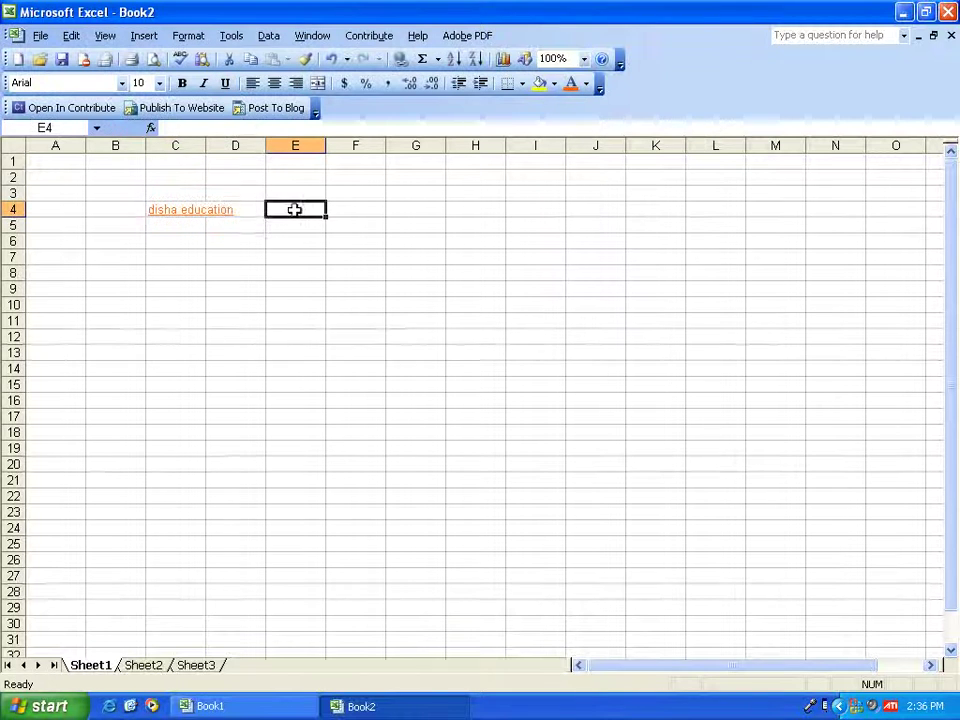
# Step: Change the font of the whole text in cell C4 to Algerian
pyautogui.click(191, 209)
pyautogui.doubleClick(204, 209)
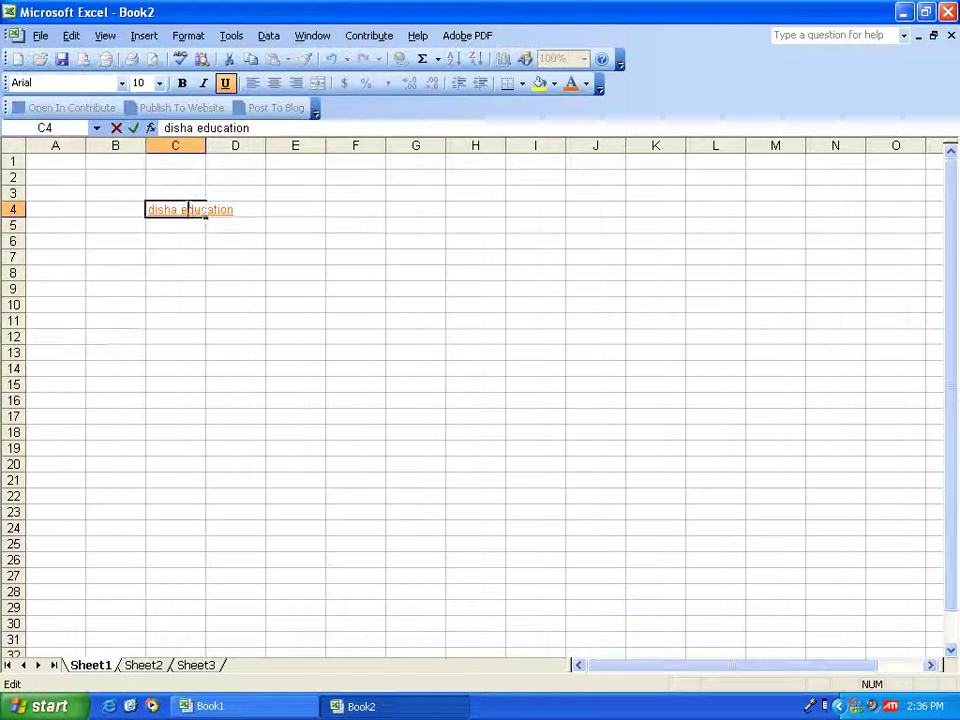
pyautogui.moveTo(251, 208); pyautogui.dragTo(141, 208)
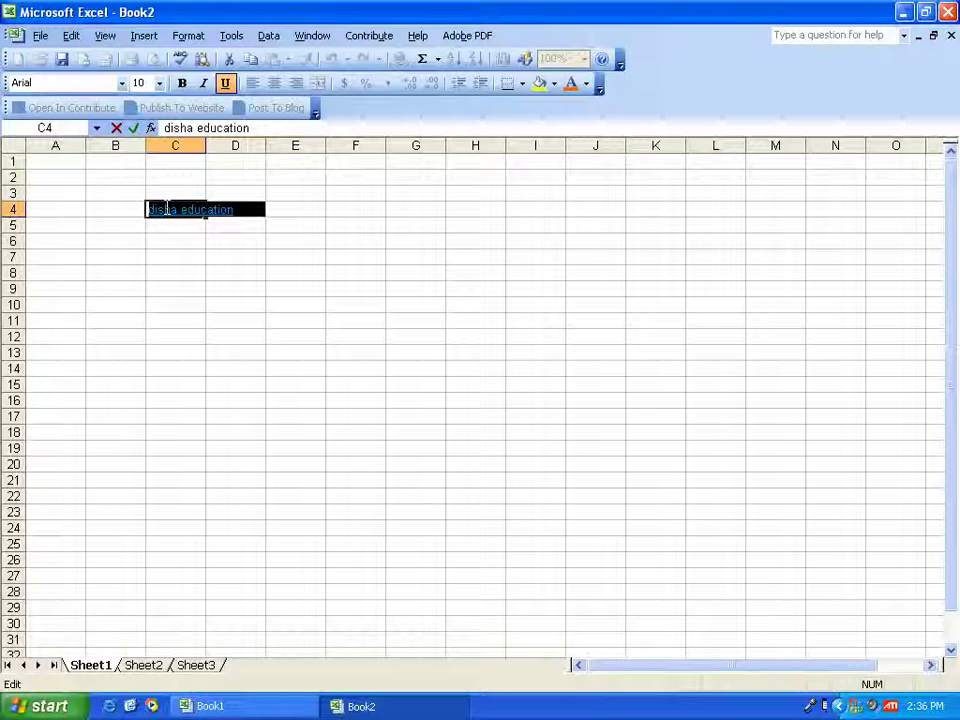
pyautogui.click(121, 83)
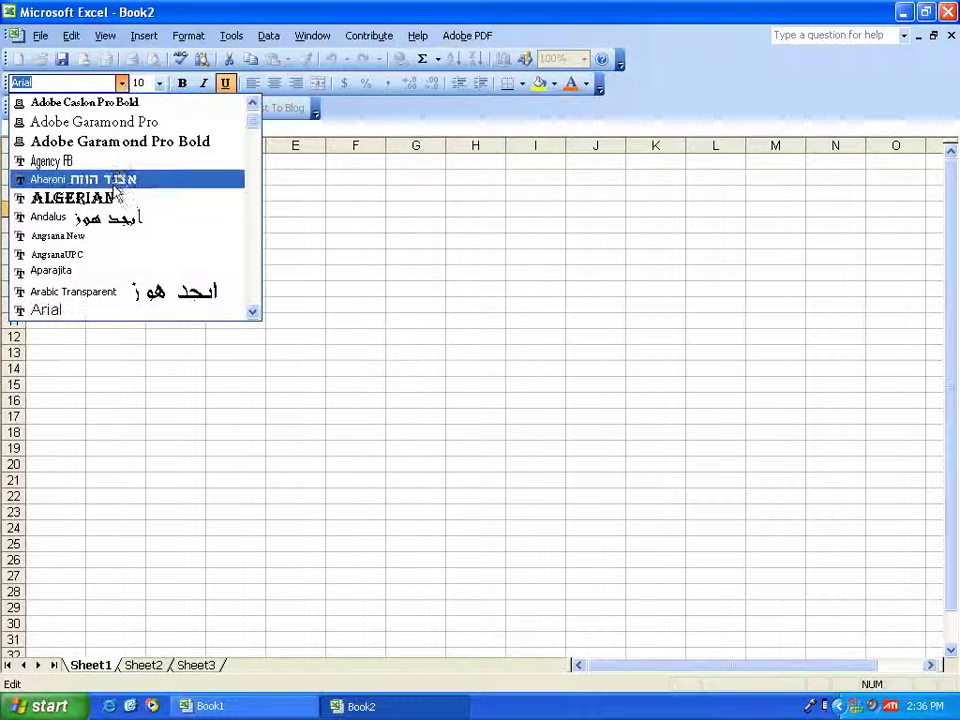
pyautogui.click(145, 205)
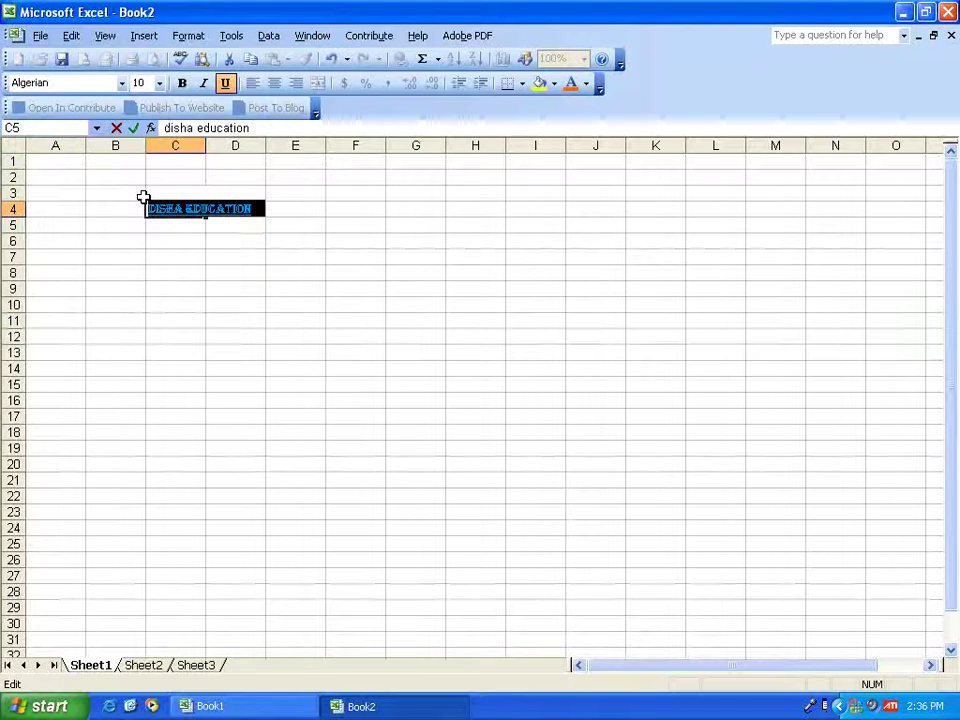
# Step: Set the font size of the text in cell C4 to 16 and commit the cell
pyautogui.click(160, 84)
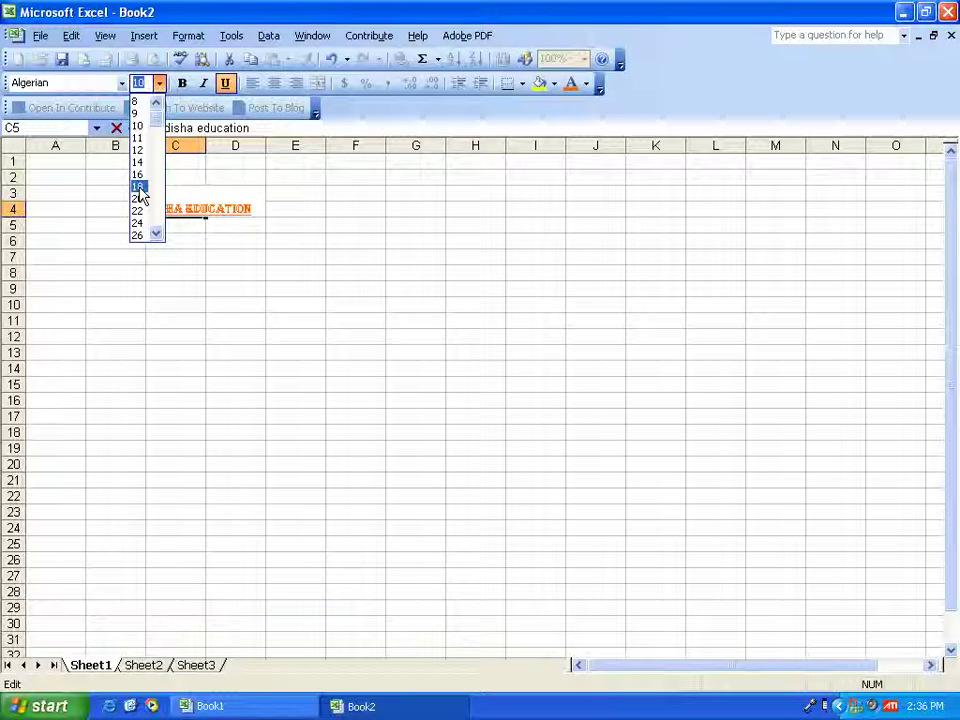
pyautogui.moveTo(155, 130); pyautogui.dragTo(157, 168)
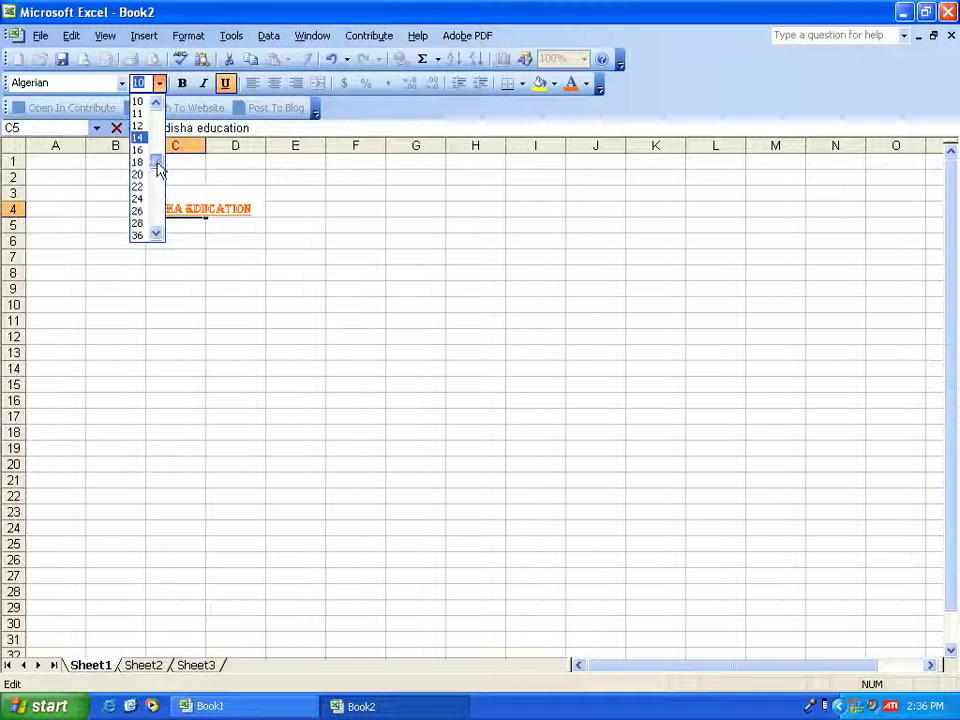
pyautogui.click(140, 149)
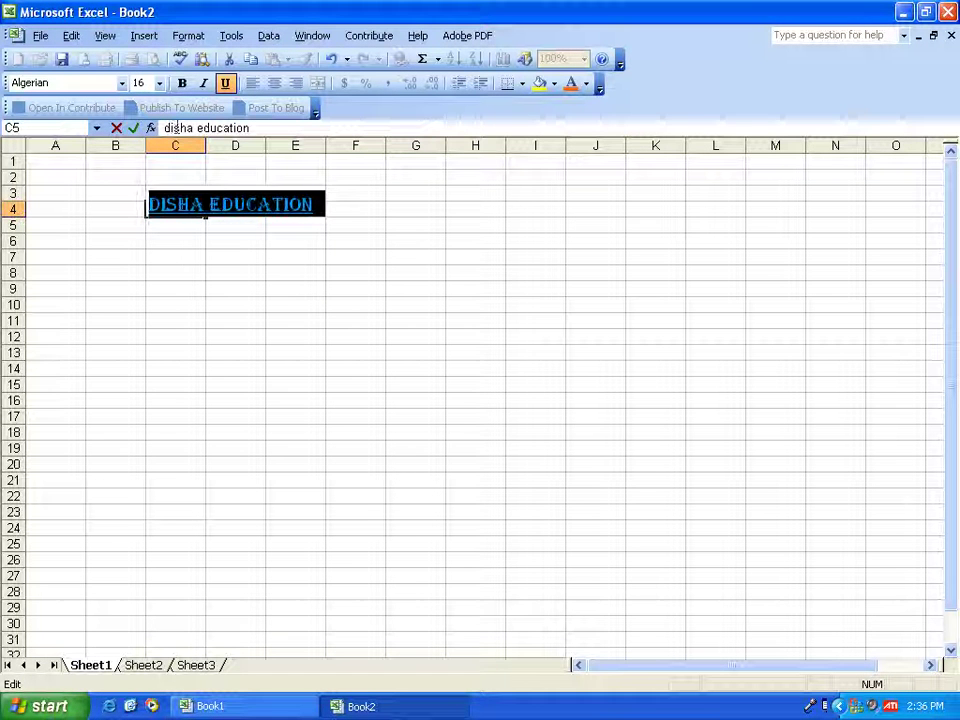
pyautogui.click(214, 250)
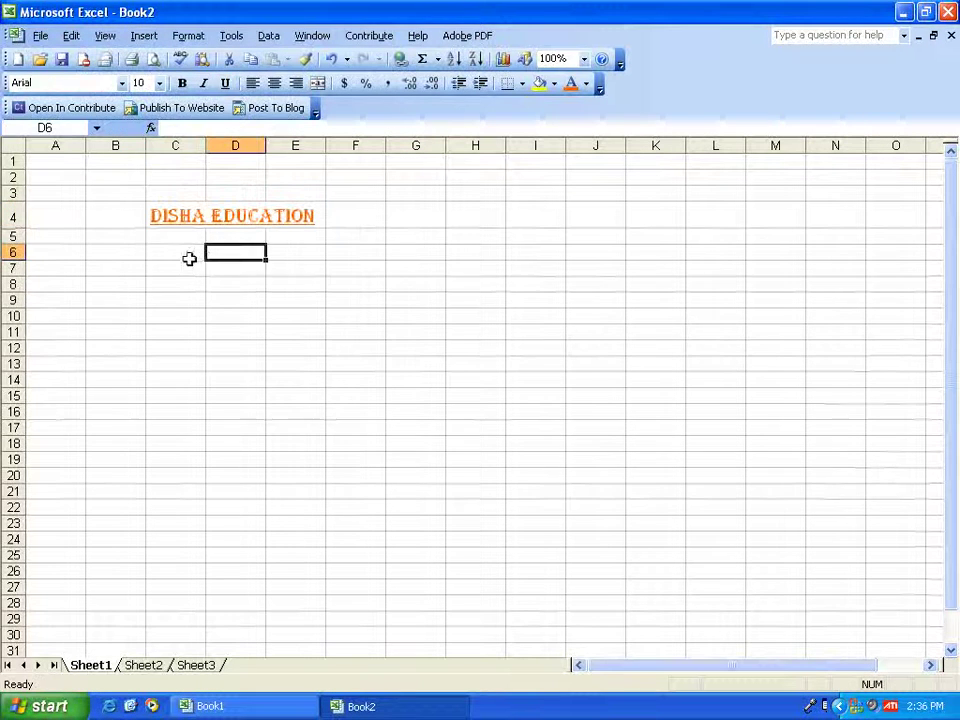
# Step: Enter the text "u just imagine" in cell C6
pyautogui.click(187, 254)
pyautogui.write('u')
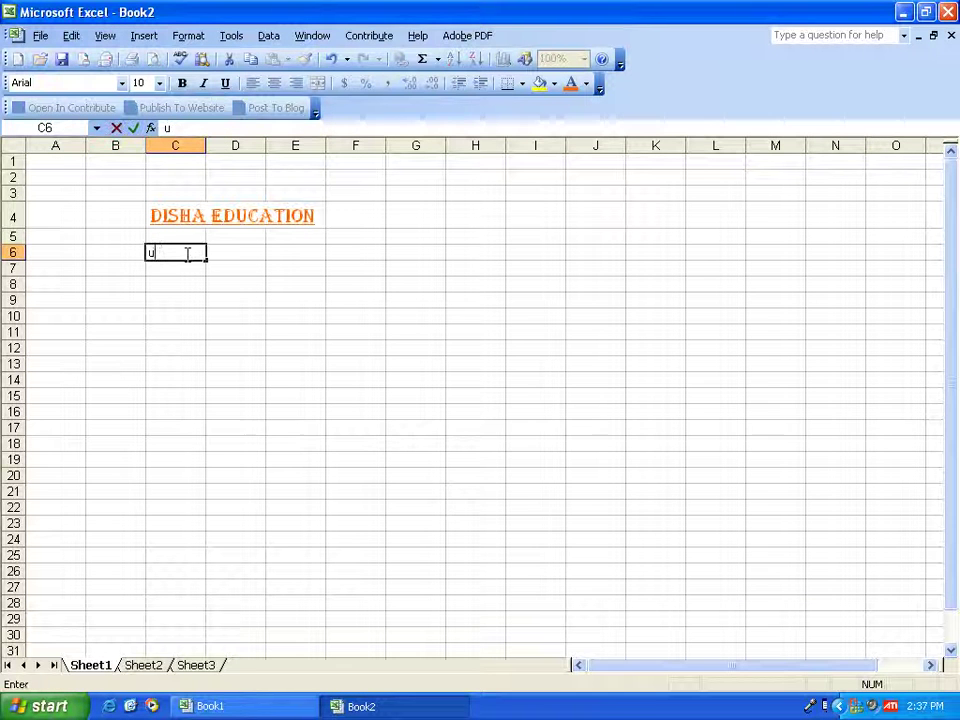
pyautogui.write(' just ima')
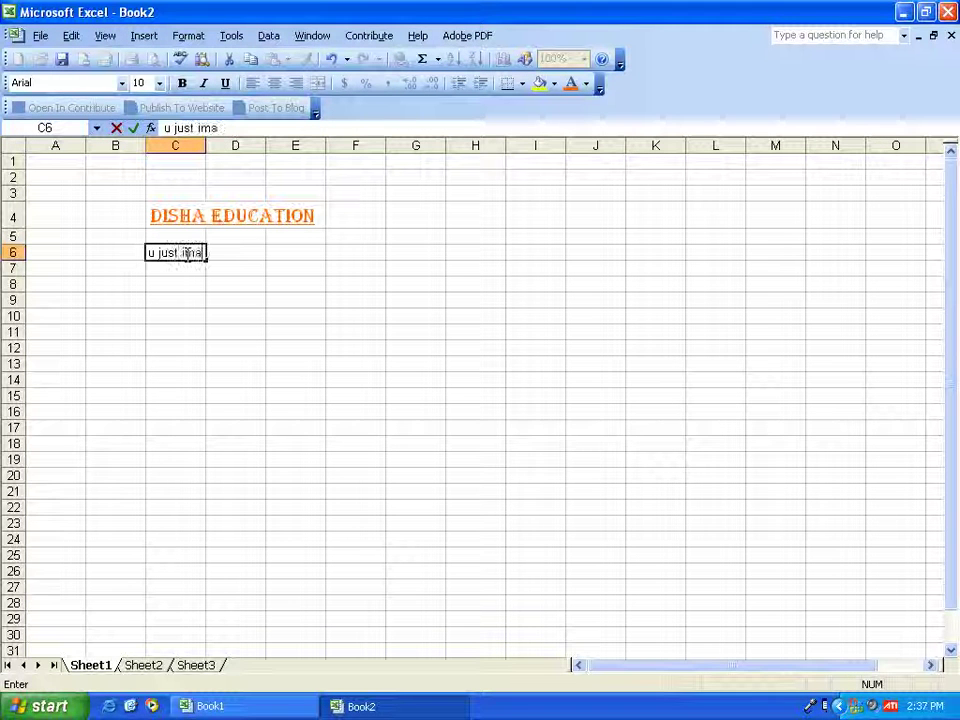
pyautogui.write('gine')
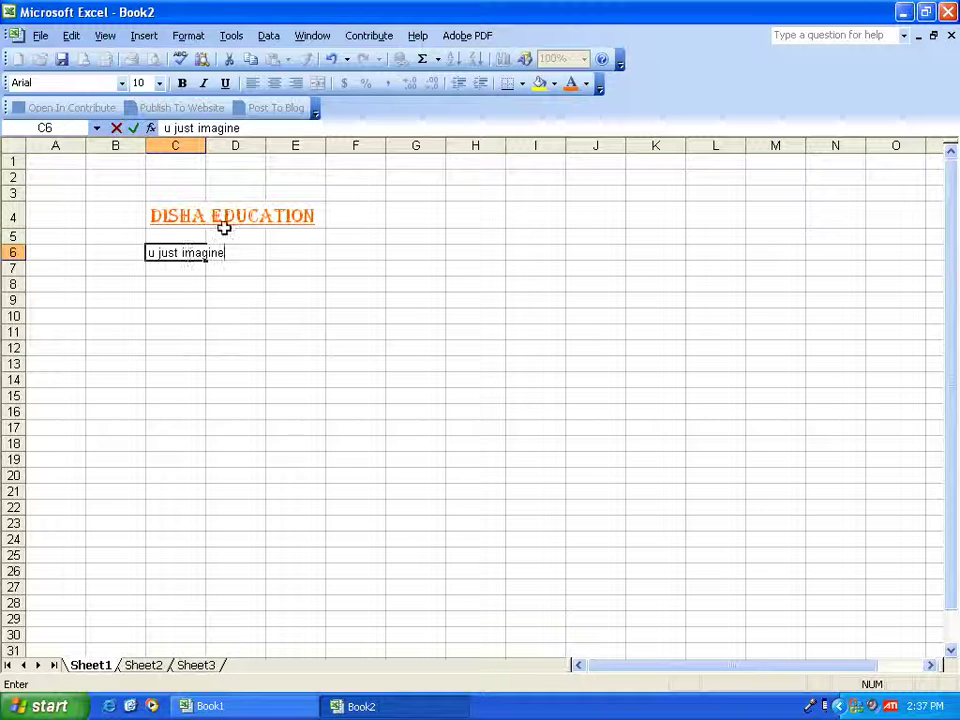
pyautogui.moveTo(229, 253); pyautogui.dragTo(145, 252)
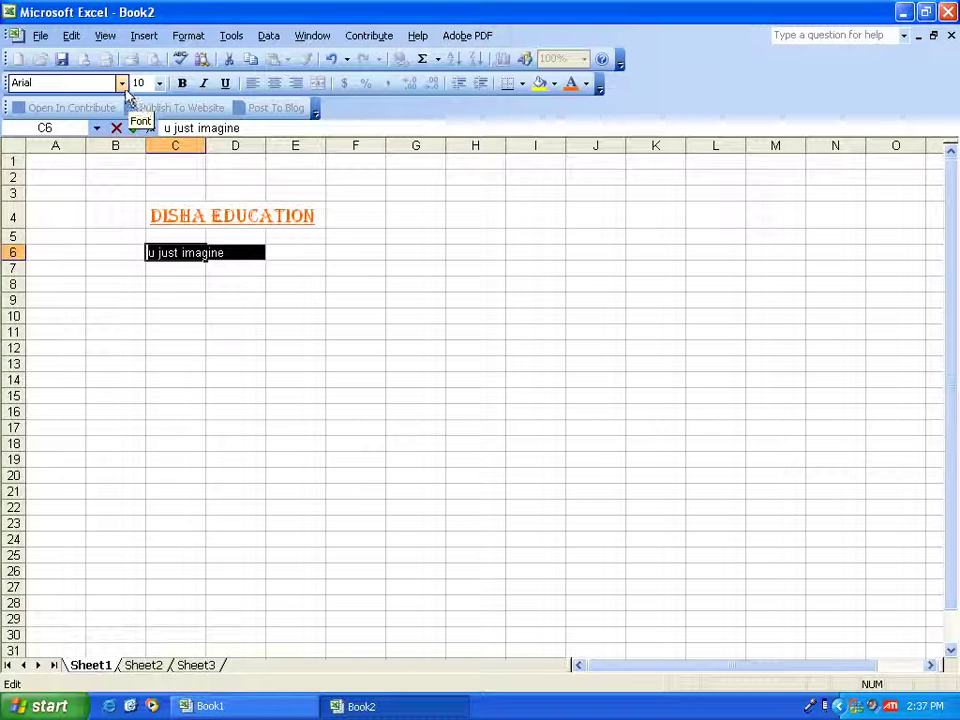
pyautogui.click(176, 266)
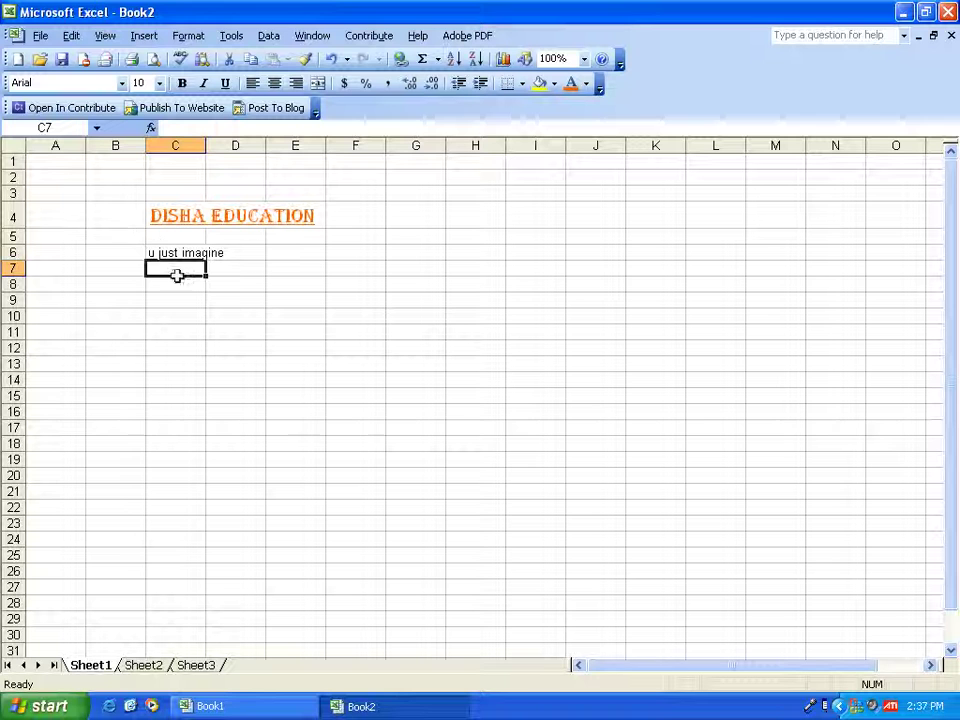
# Step: Open the font formatting for the whole text in cell C6 and choose the Kozuka Gothic Pro B font
pyautogui.click(247, 254)
pyautogui.doubleClick(193, 251)
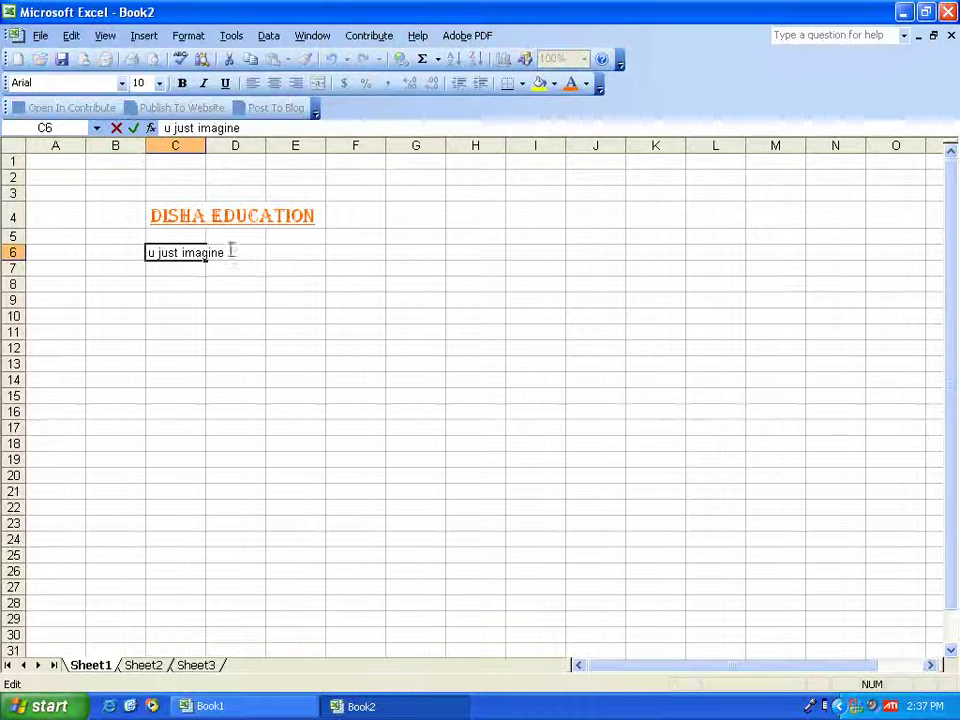
pyautogui.moveTo(229, 251); pyautogui.dragTo(117, 246)
pyautogui.click(188, 36)
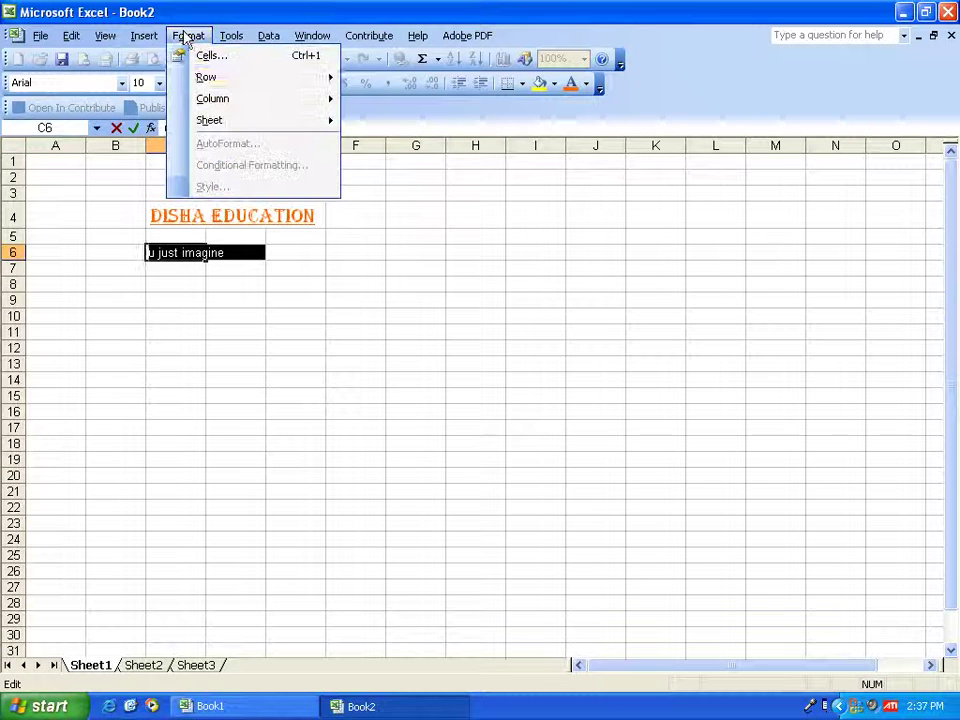
pyautogui.click(239, 58)
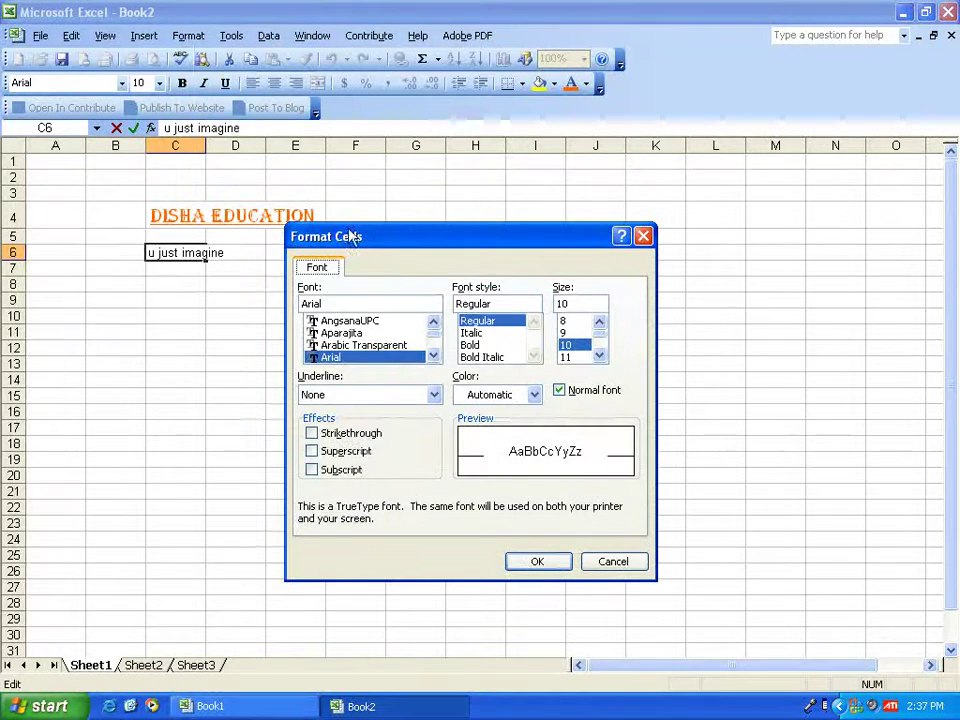
pyautogui.moveTo(395, 236); pyautogui.dragTo(445, 199)
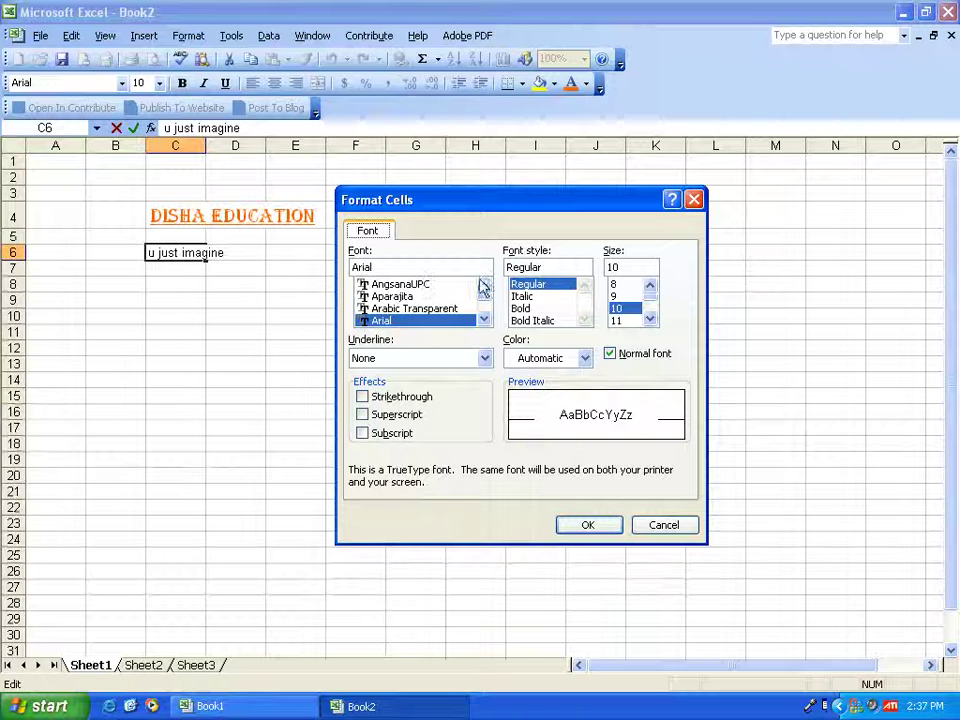
pyautogui.scroll(-20, 486, 311)
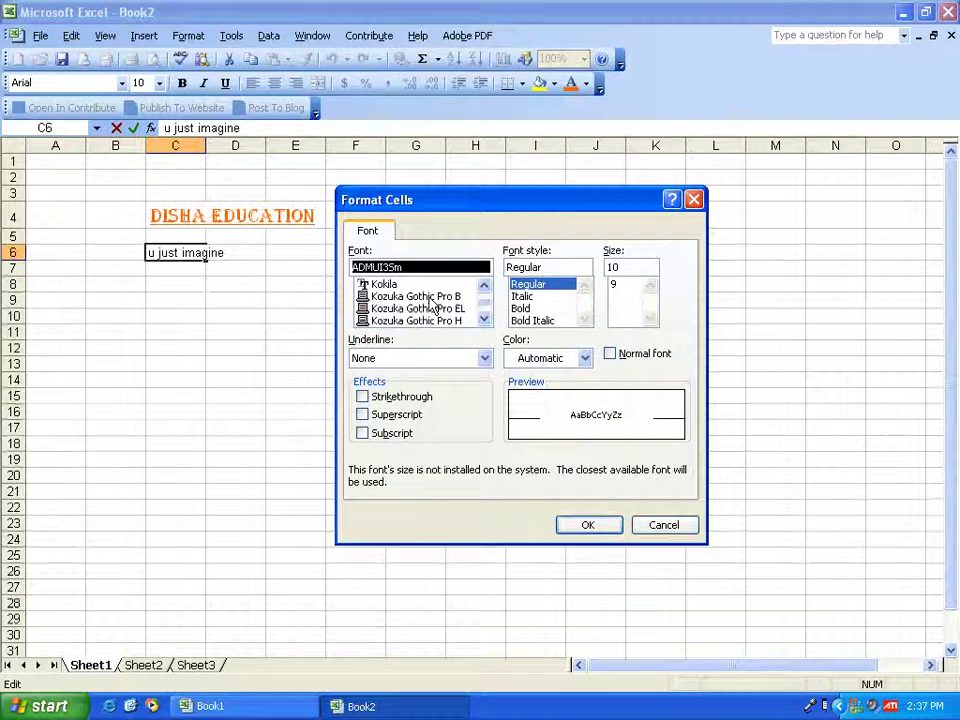
pyautogui.click(436, 299)
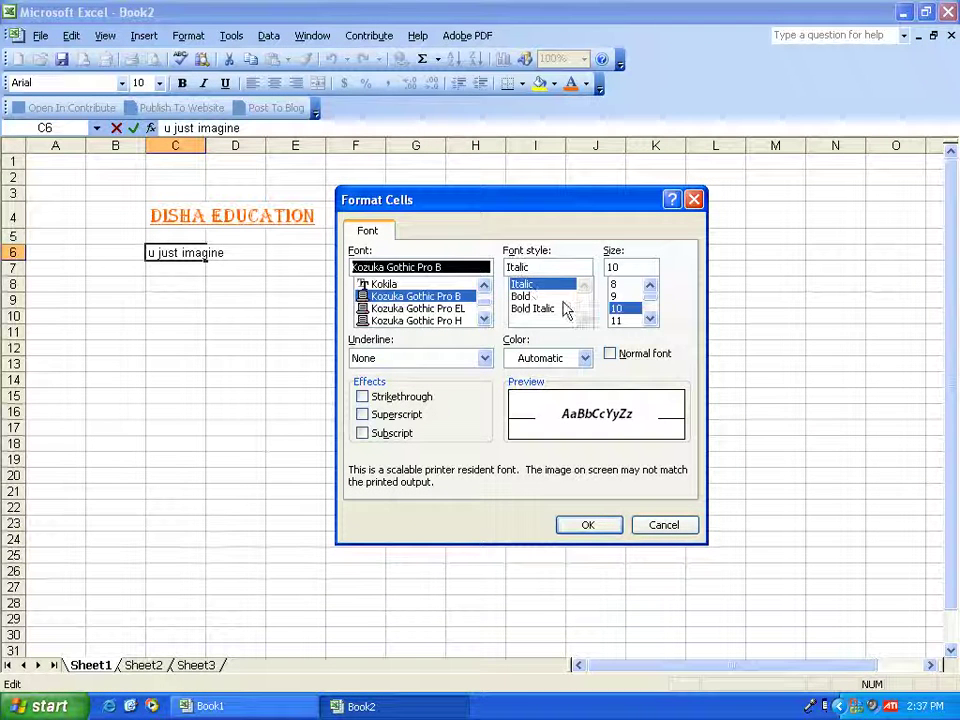
# Step: Choose the Bold font style and size 12 for the text in cell C6
pyautogui.click(530, 297)
pyautogui.click(650, 319)
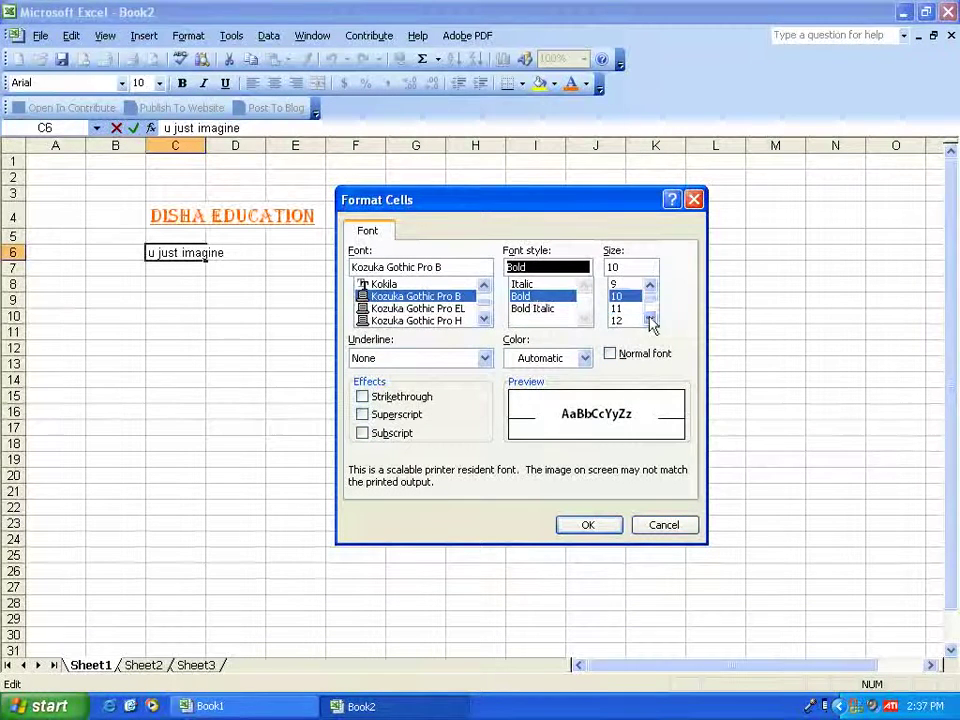
pyautogui.doubleClick(650, 319)
pyautogui.click(617, 296)
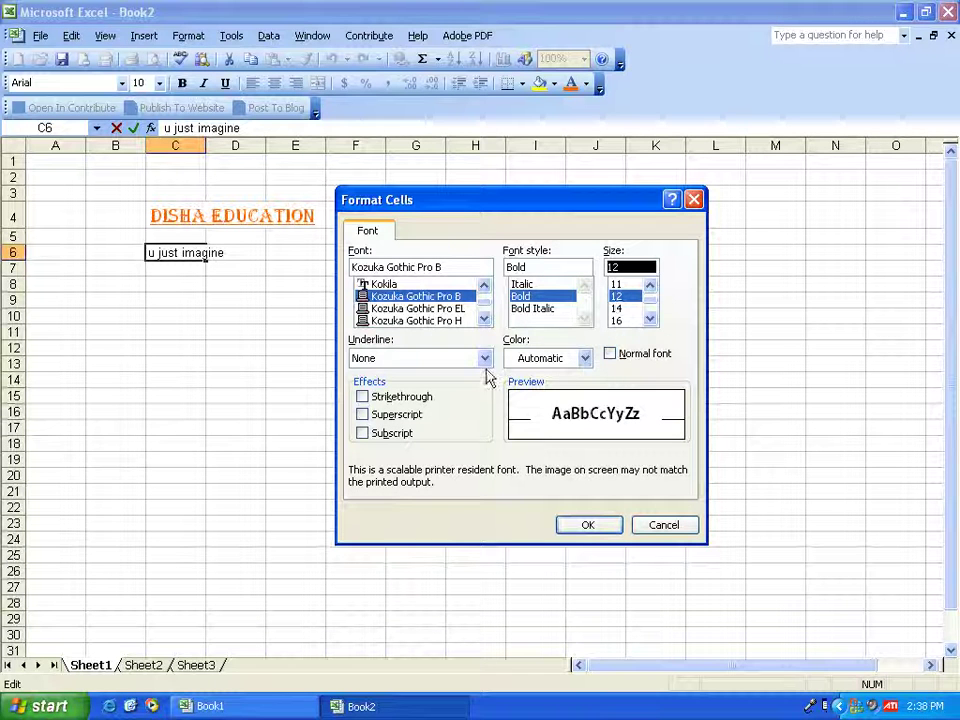
# Step: Set the font color of the text in cell C6 to red, apply the formatting and commit the cell
pyautogui.click(585, 360)
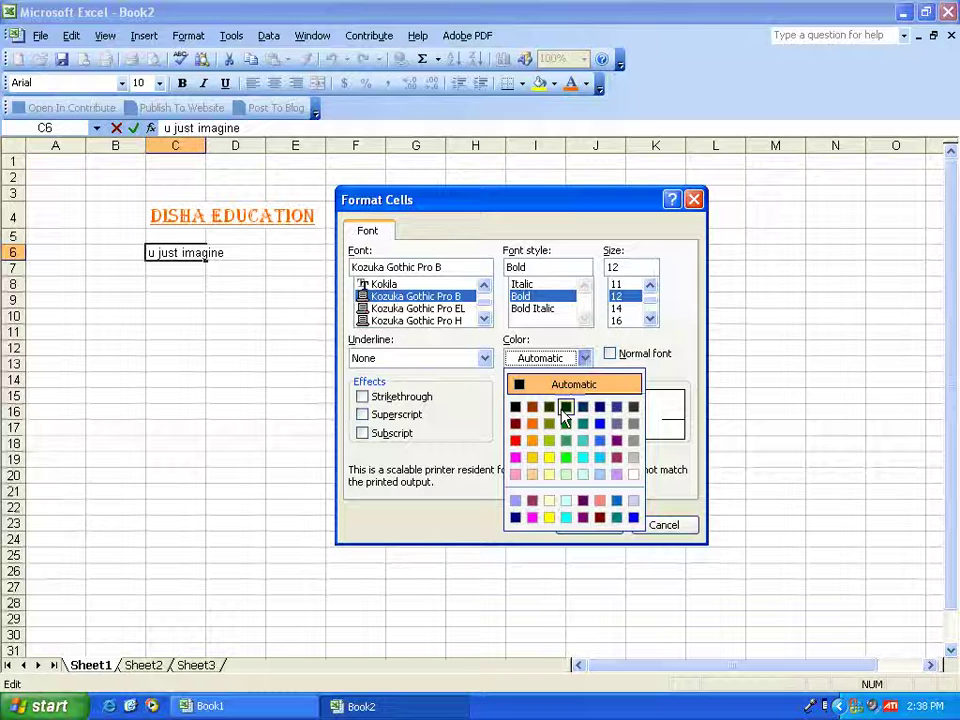
pyautogui.click(516, 441)
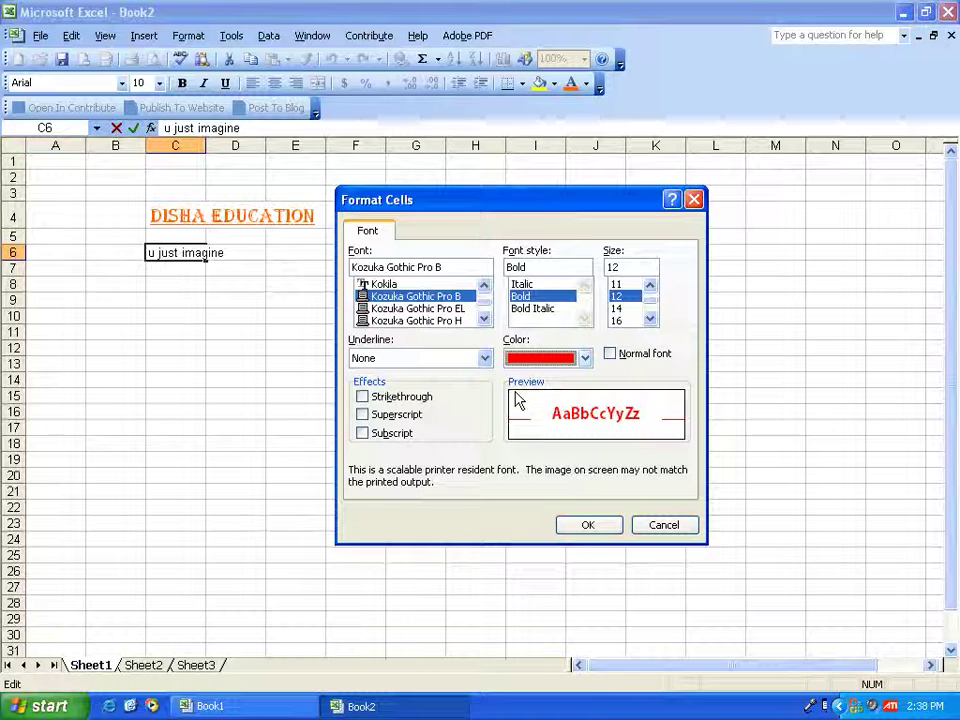
pyautogui.click(599, 527)
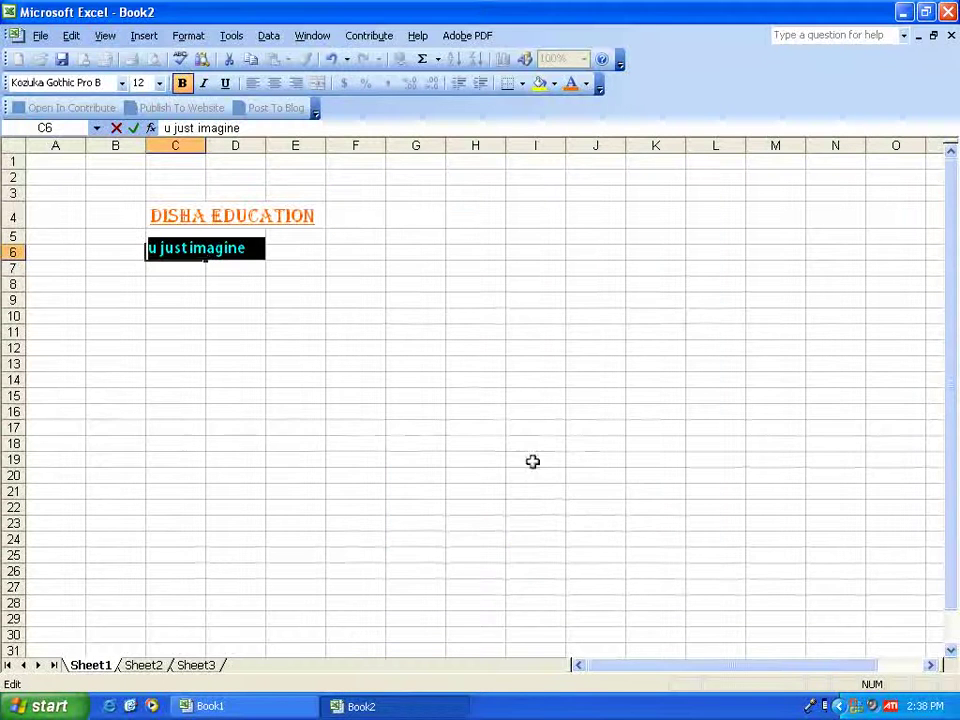
pyautogui.click(296, 252)
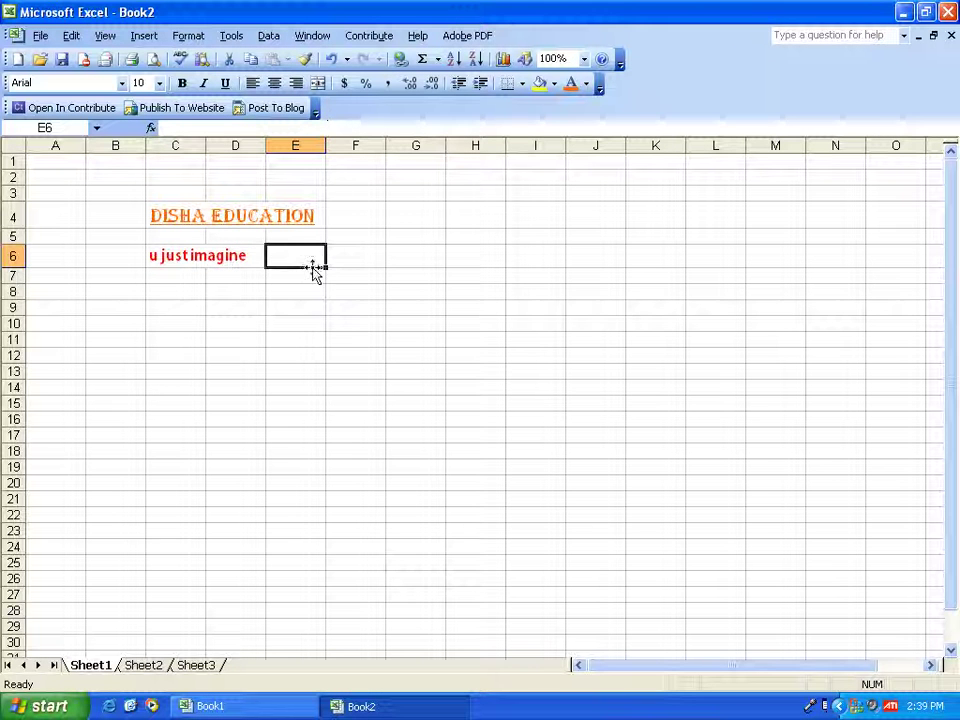
pyautogui.click(284, 277)
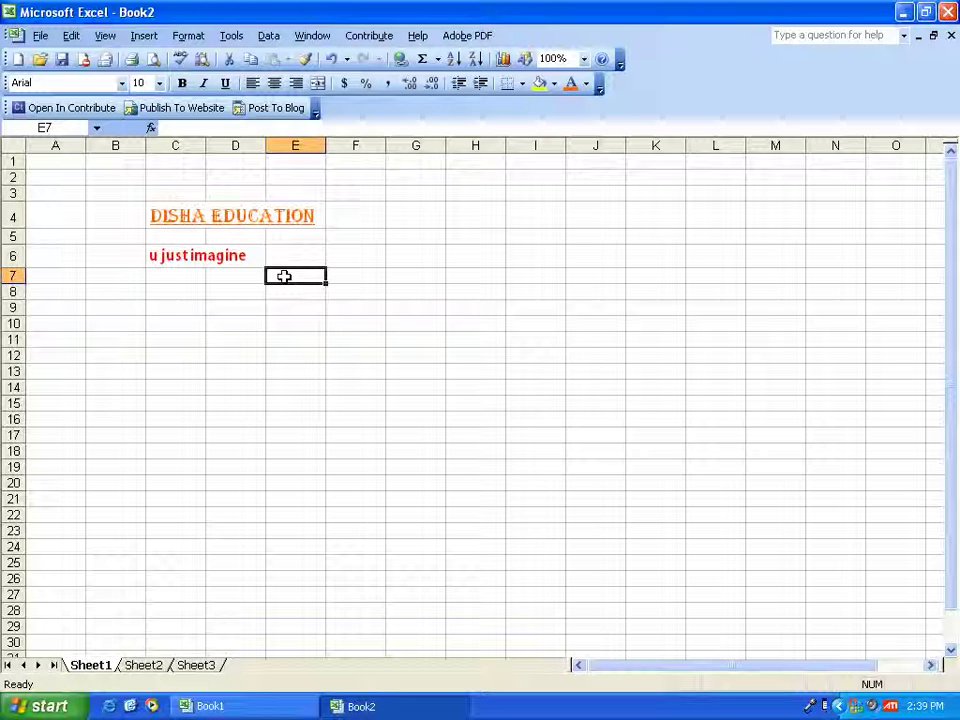
# Step: Set the width of column D to 15 and widen it further by hand to nearly three times a standard column
pyautogui.click(238, 308)
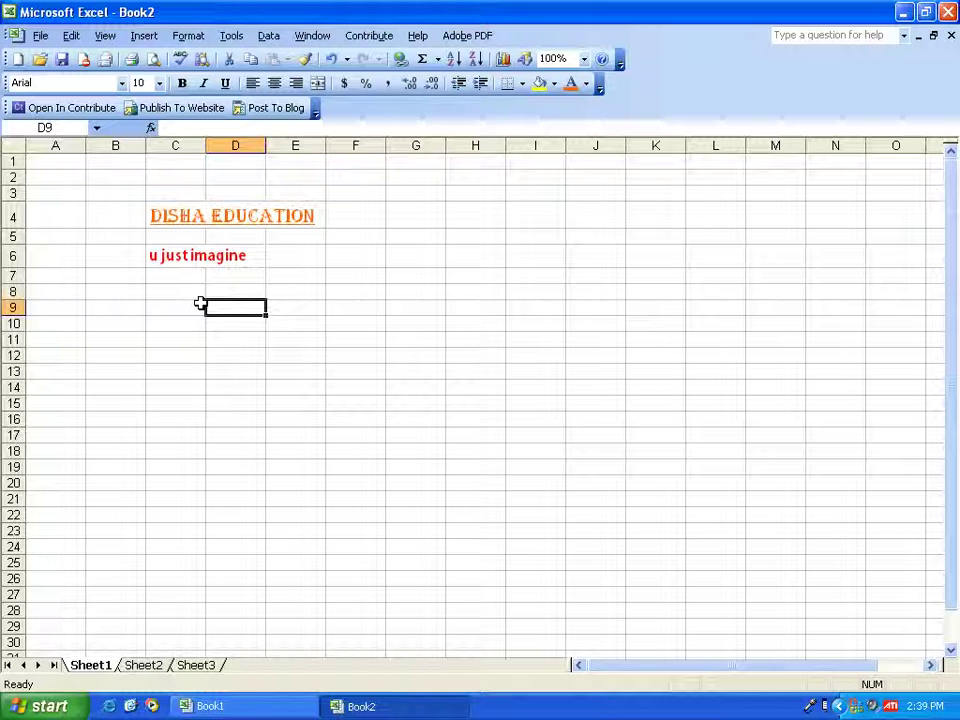
pyautogui.click(189, 36)
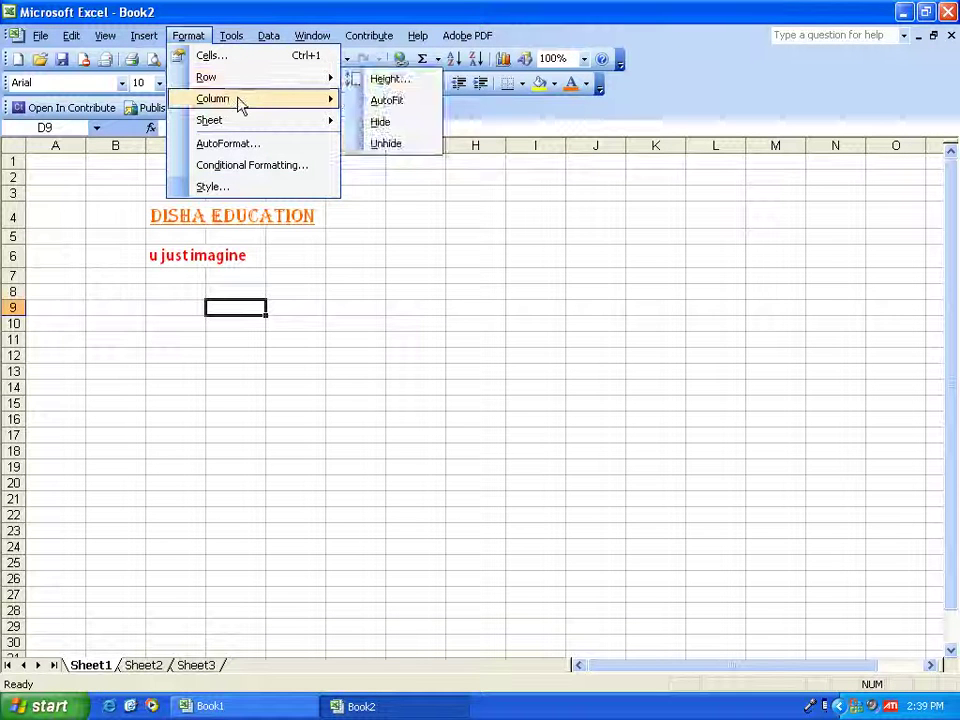
pyautogui.moveTo(332, 101)
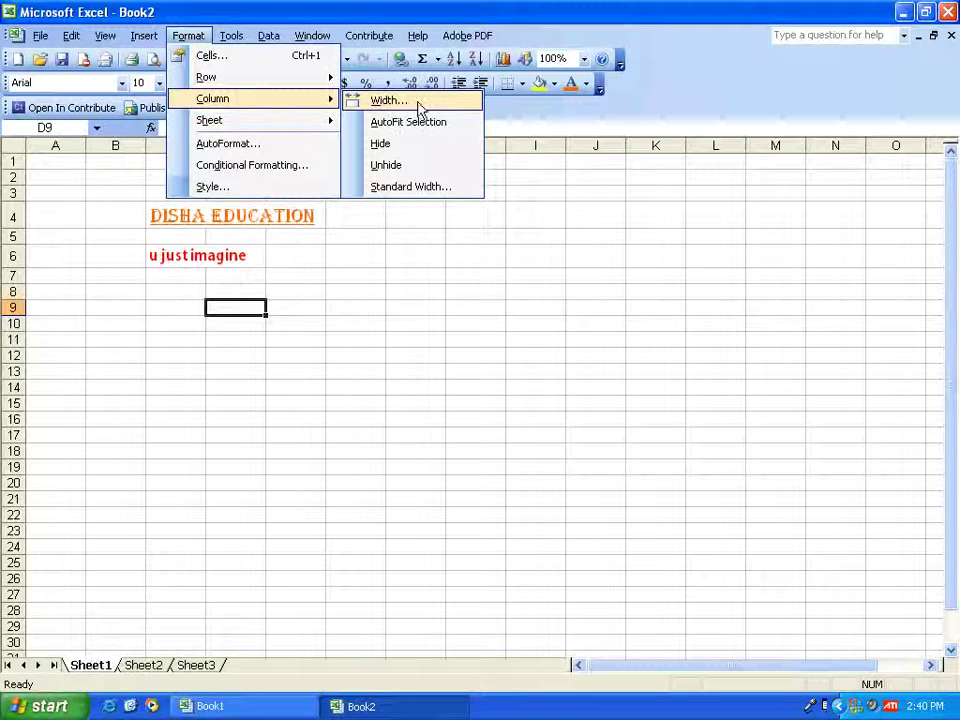
pyautogui.click(388, 101)
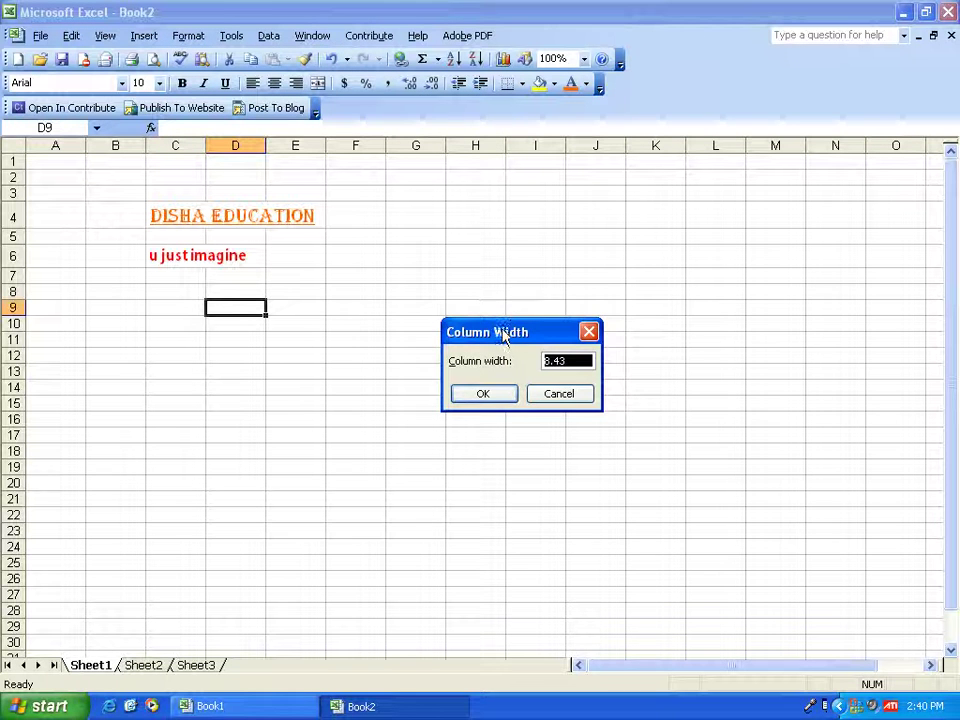
pyautogui.moveTo(499, 332); pyautogui.dragTo(463, 306)
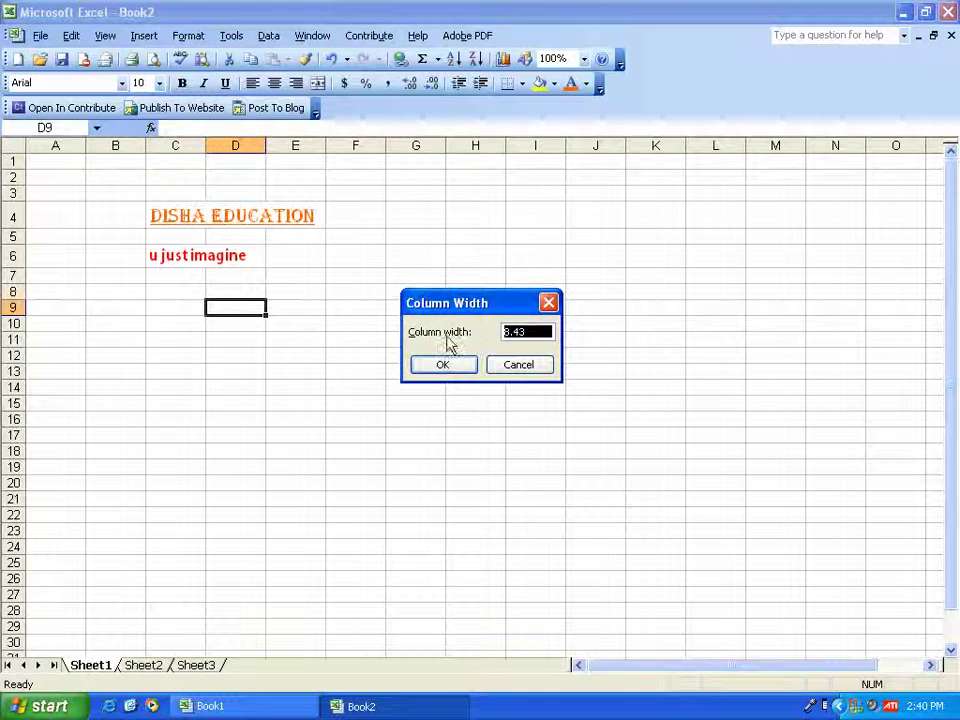
pyautogui.moveTo(488, 305); pyautogui.dragTo(489, 299)
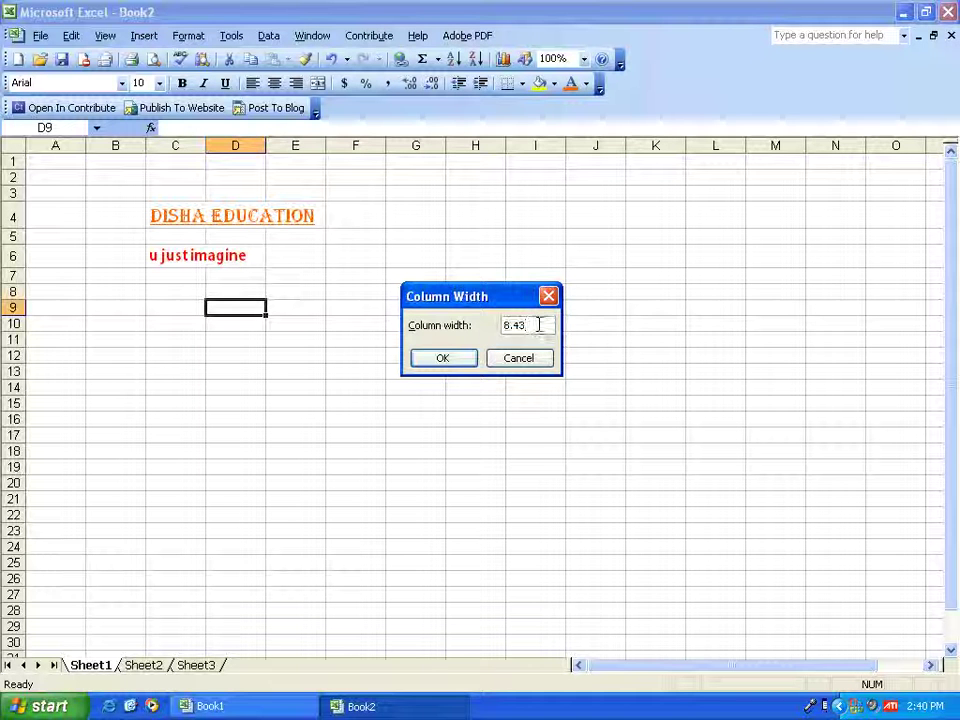
pyautogui.moveTo(538, 324); pyautogui.dragTo(515, 323)
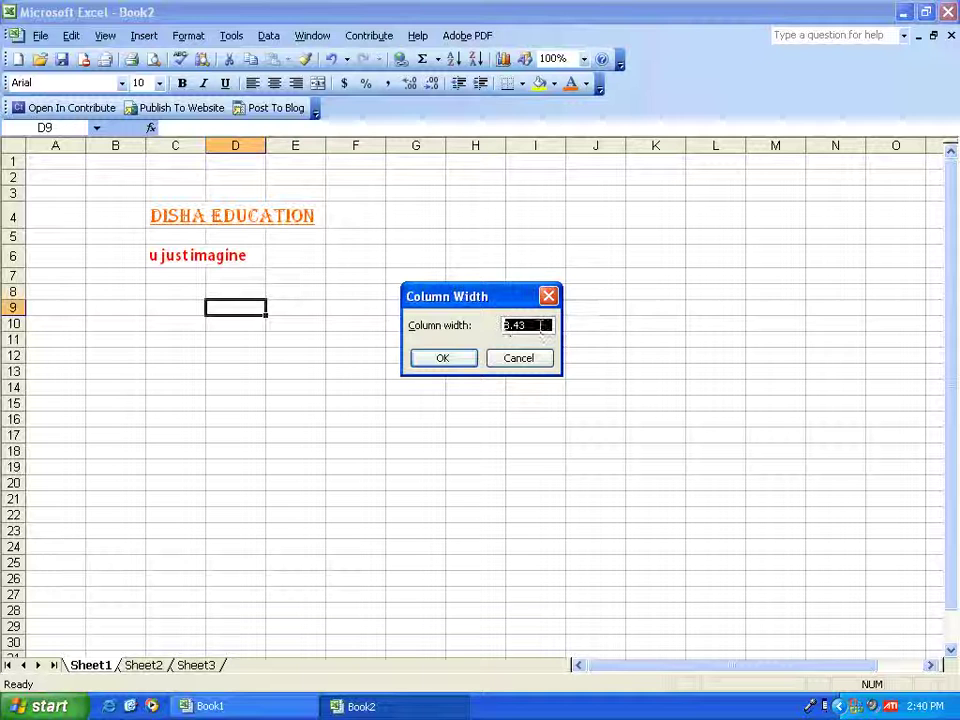
pyautogui.write('15')
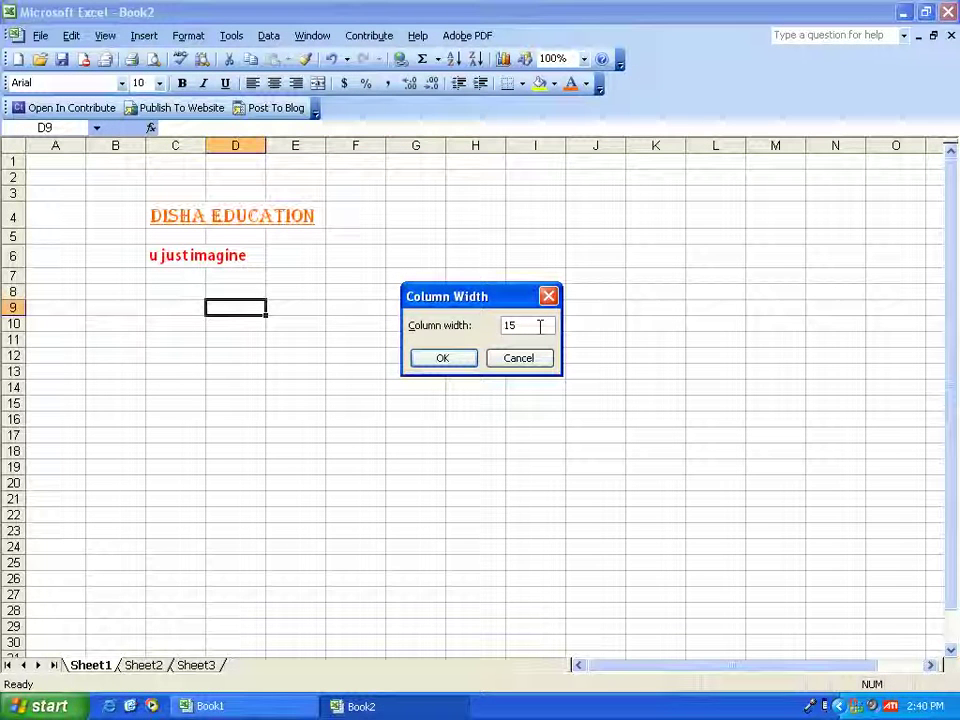
pyautogui.click(444, 358)
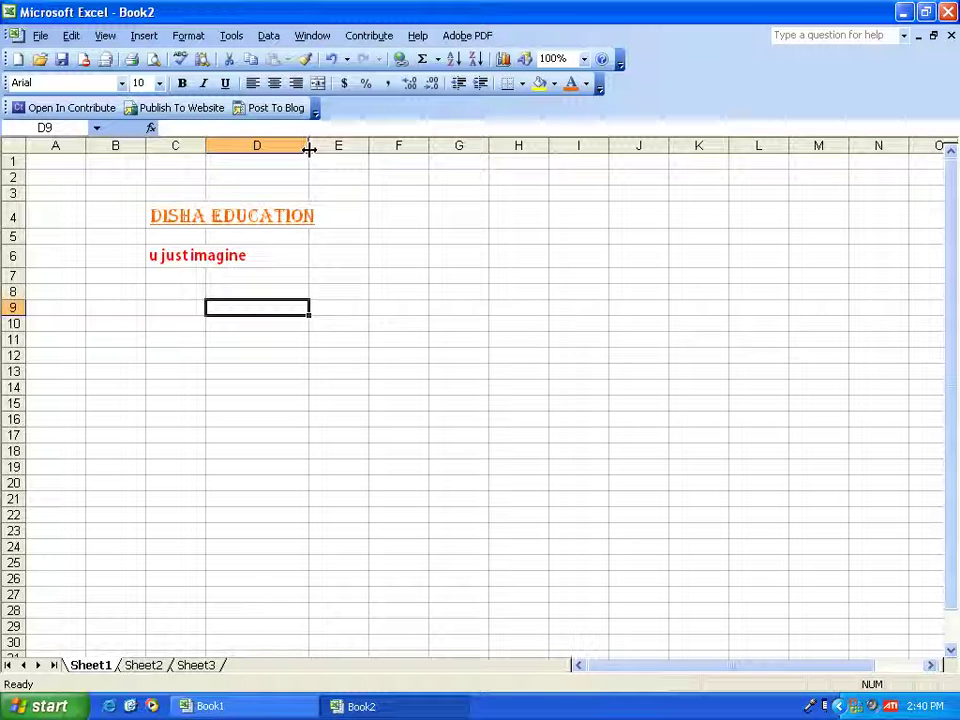
pyautogui.moveTo(309, 148); pyautogui.dragTo(371, 148)
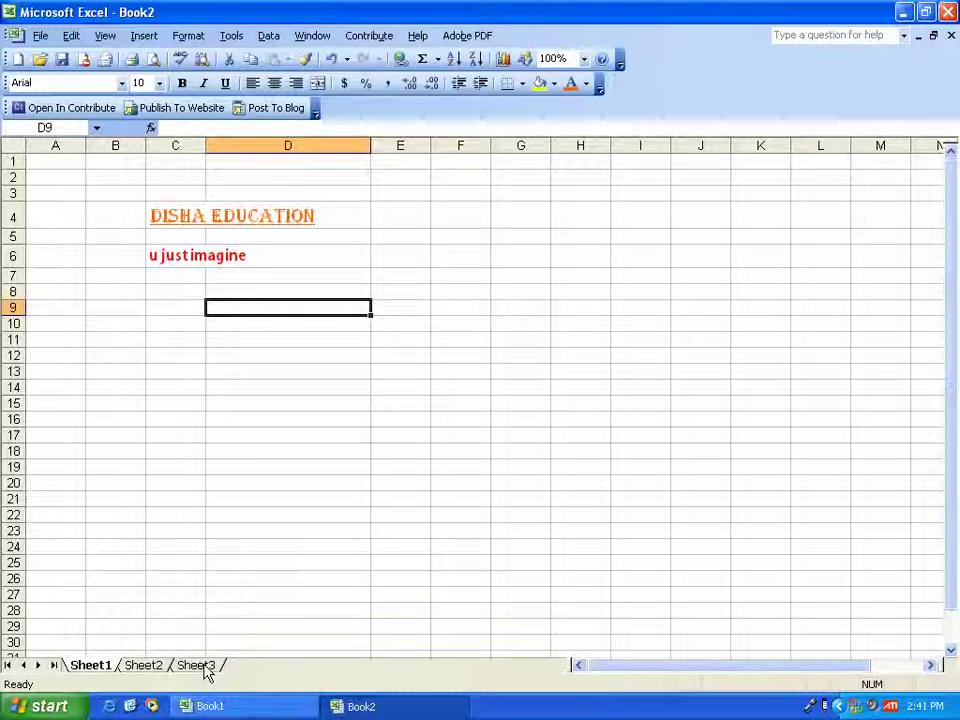
# Step: Advance the active cell with Enter from D9 to D16 to check which way the selection moves
pyautogui.press('Return')
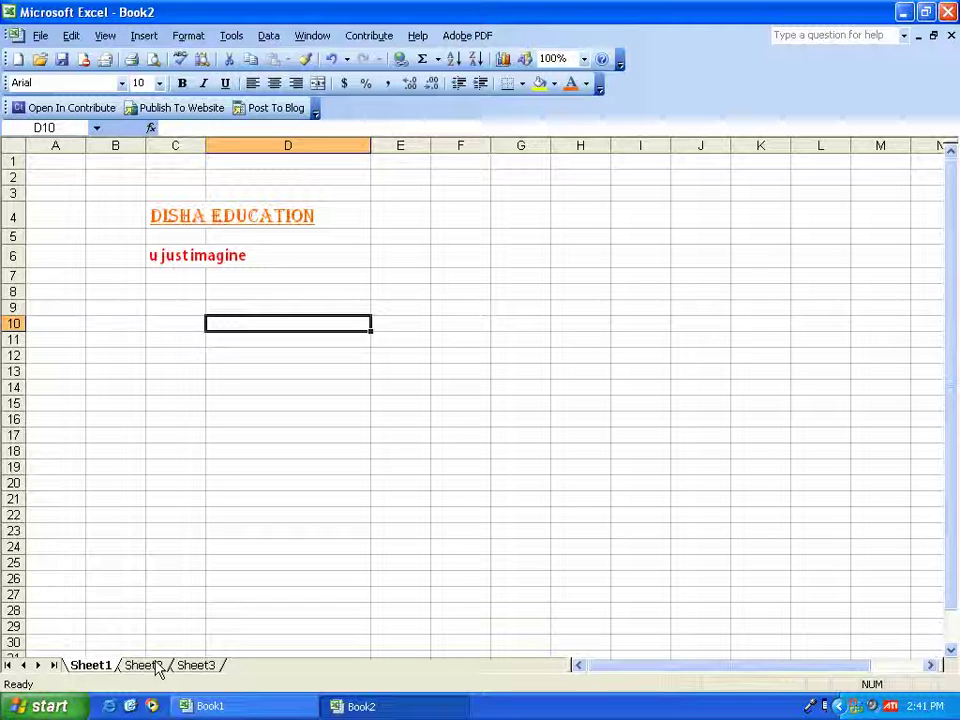
pyautogui.press('Return')
pyautogui.press('Return')
pyautogui.press('Return')
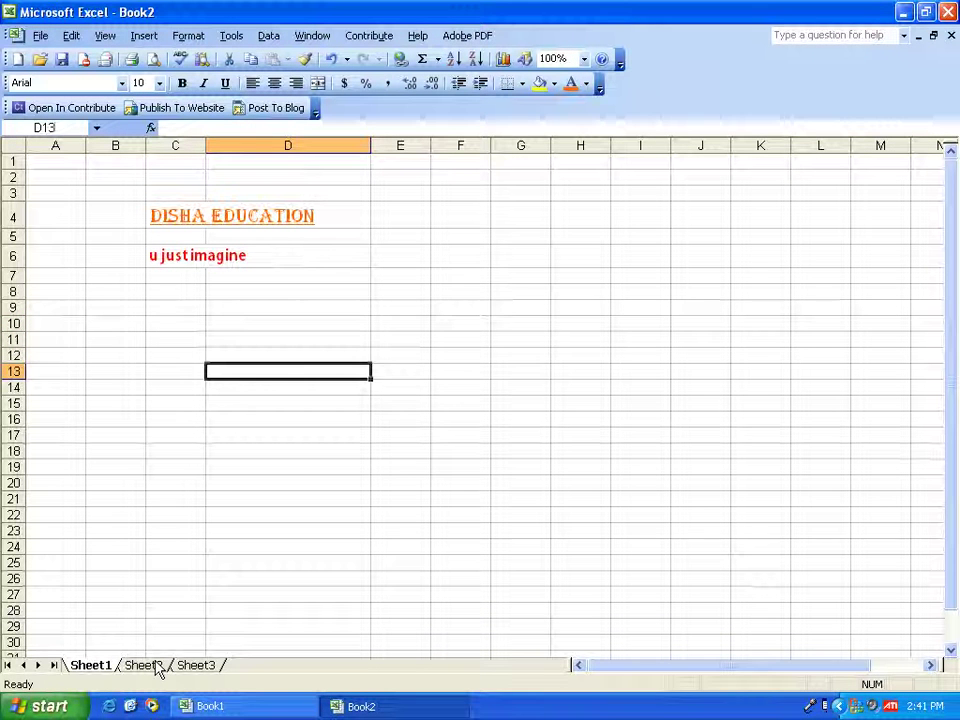
pyautogui.press('Return')
pyautogui.press('Return')
pyautogui.press('Return')
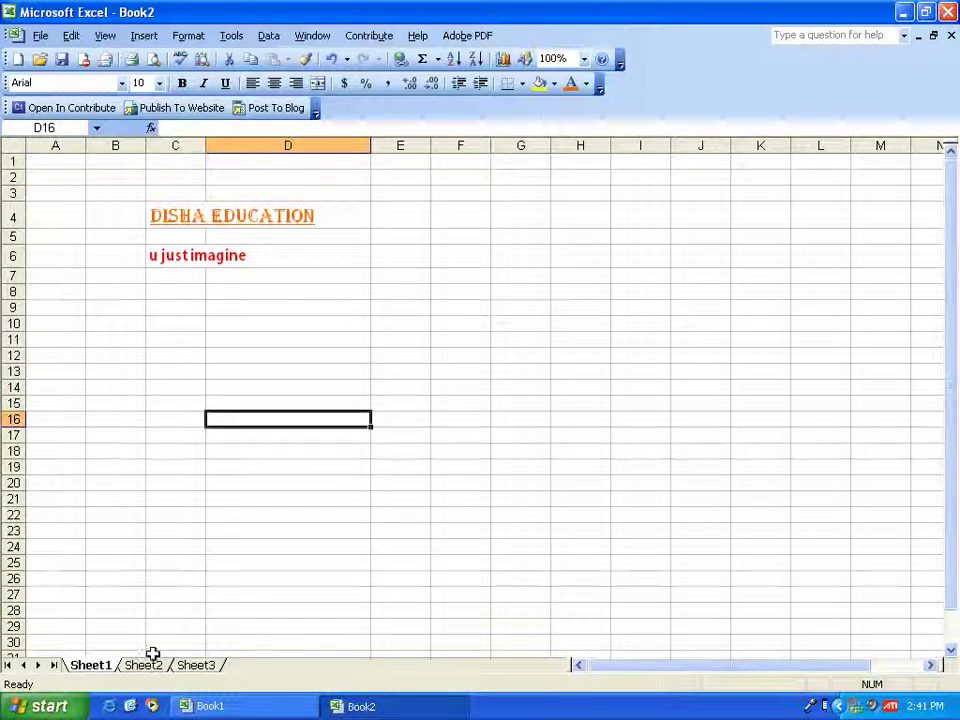
# Step: Select cell B8 and set the direction for moving the selection after Enter to Left in the editing options
pyautogui.click(117, 293)
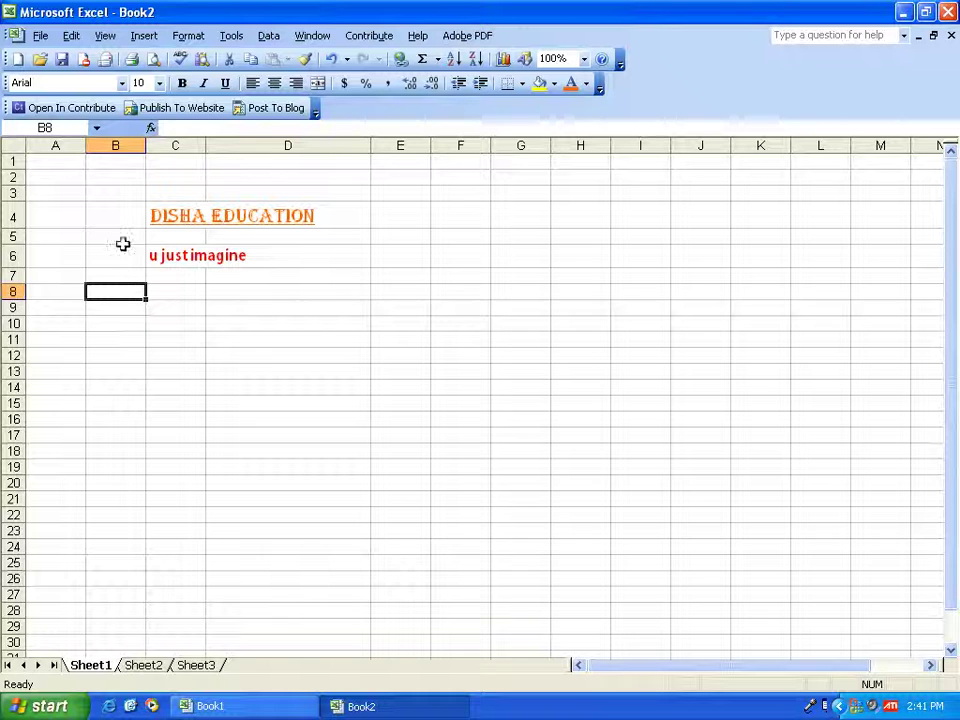
pyautogui.click(234, 37)
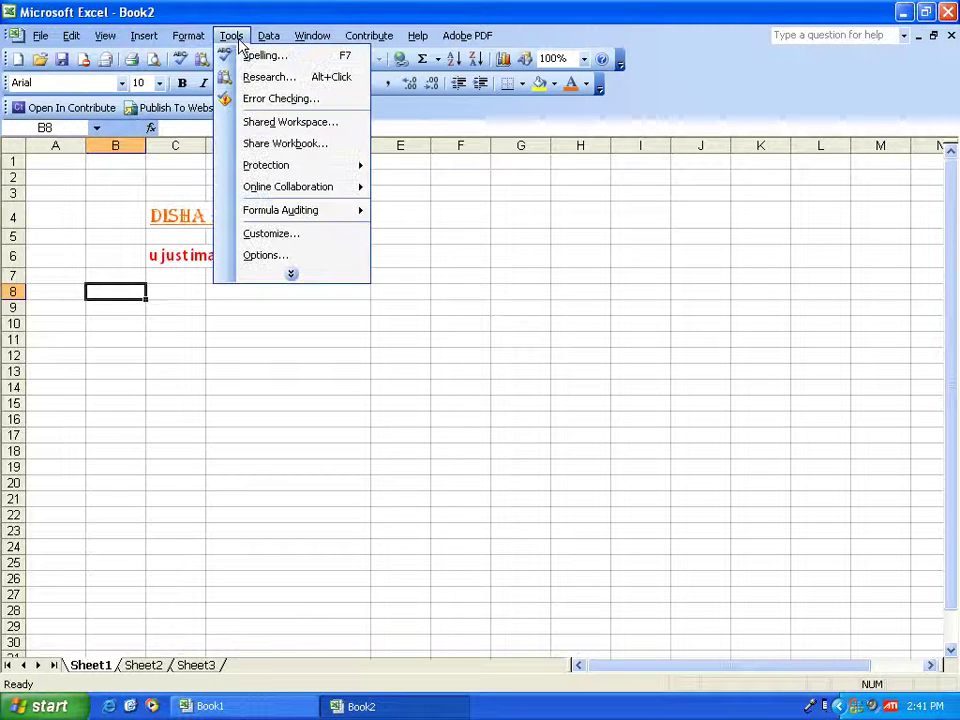
pyautogui.click(277, 277)
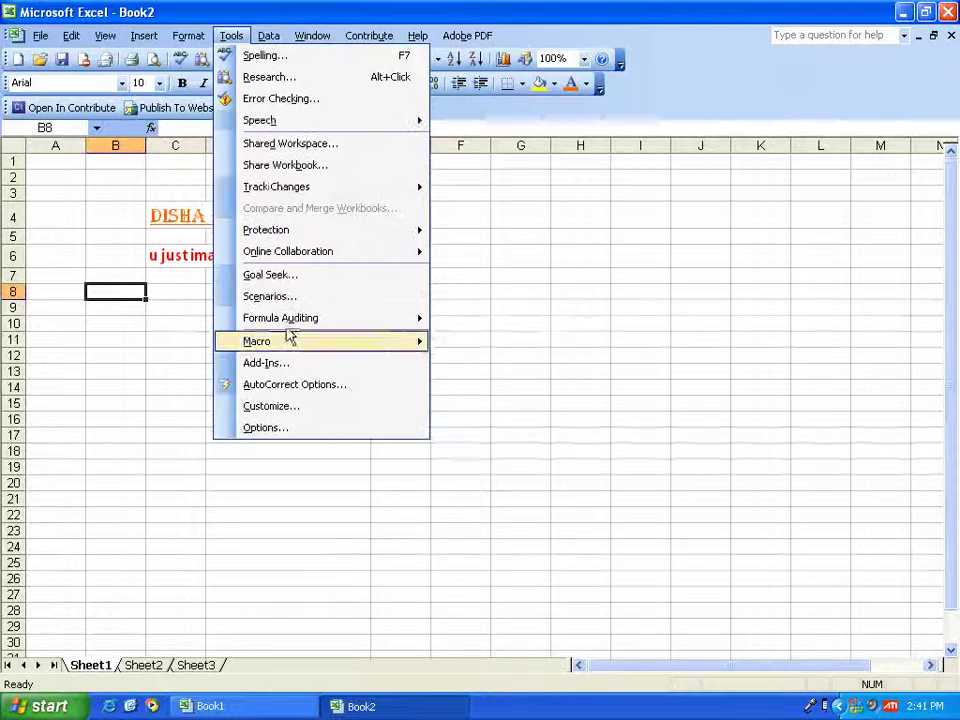
pyautogui.click(303, 437)
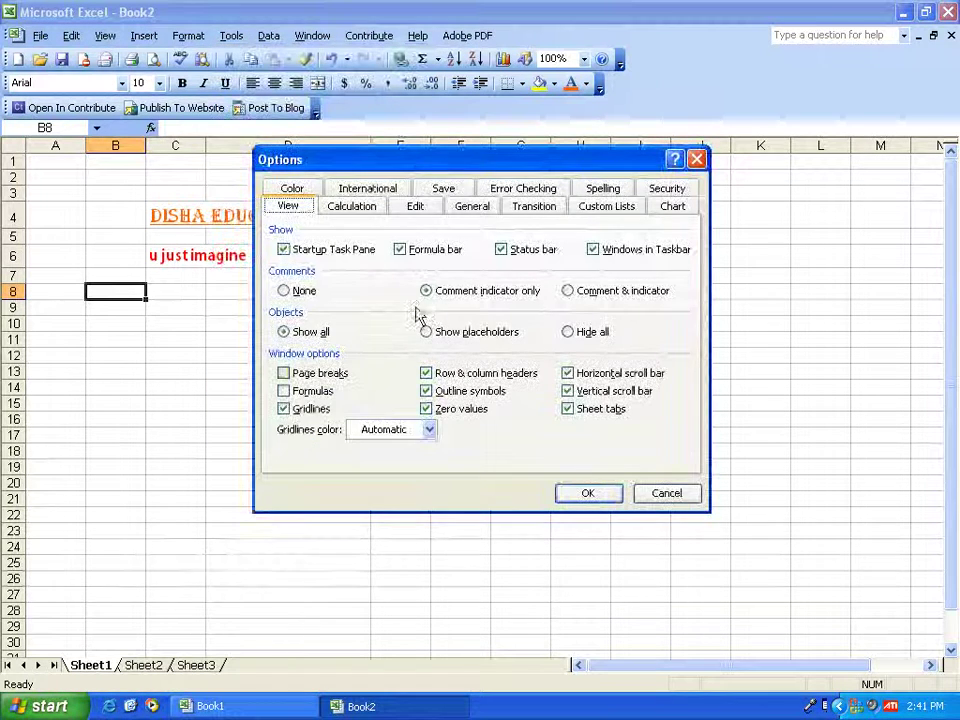
pyautogui.moveTo(451, 163); pyautogui.dragTo(516, 163)
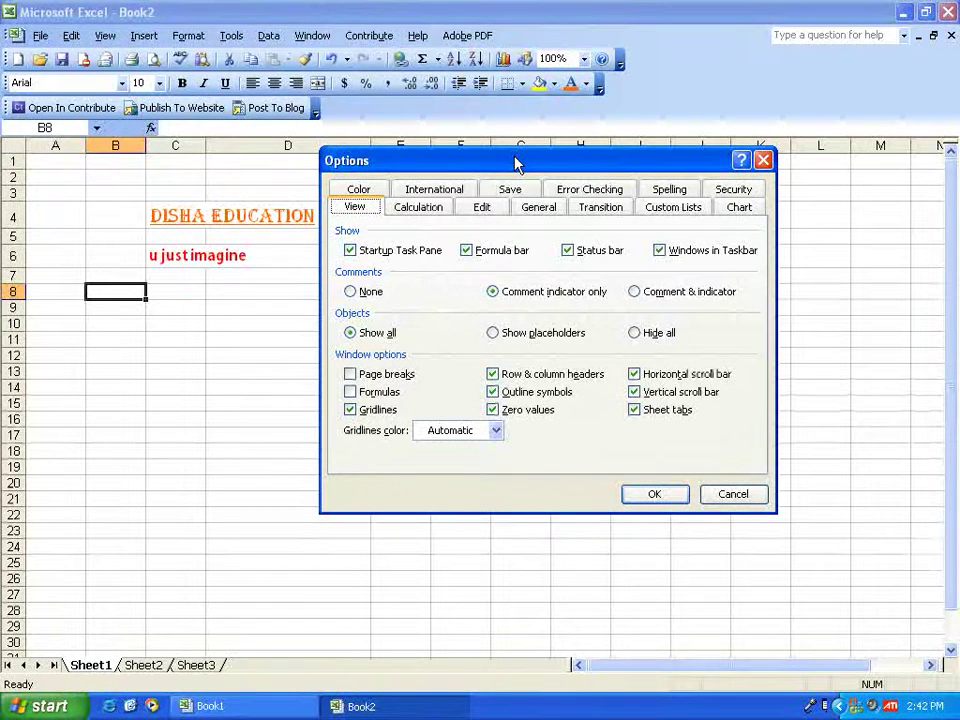
pyautogui.click(485, 208)
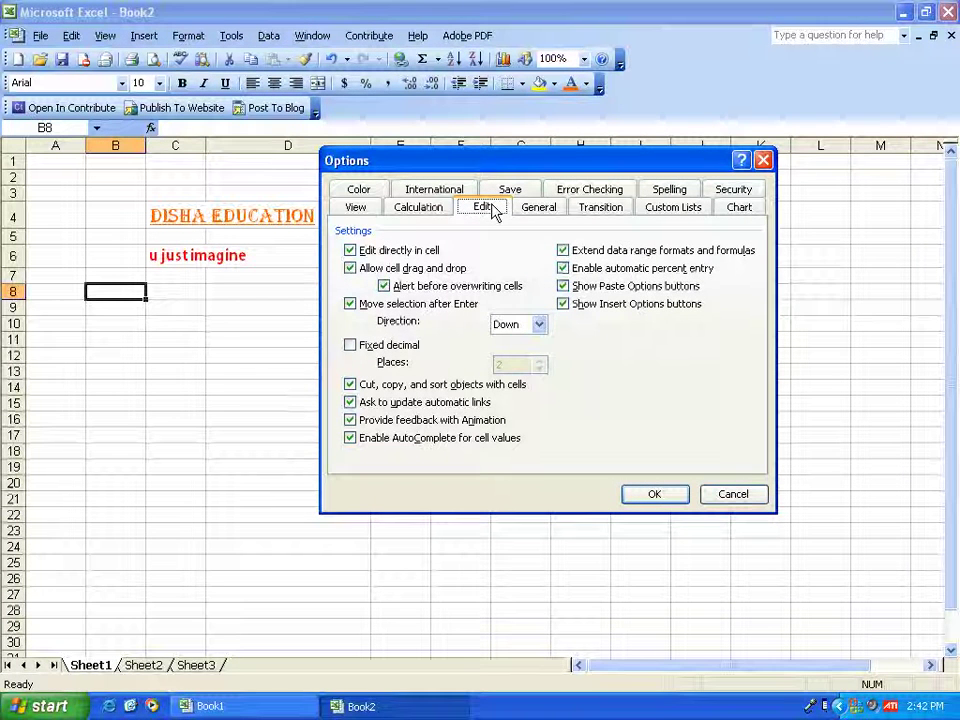
pyautogui.click(379, 306)
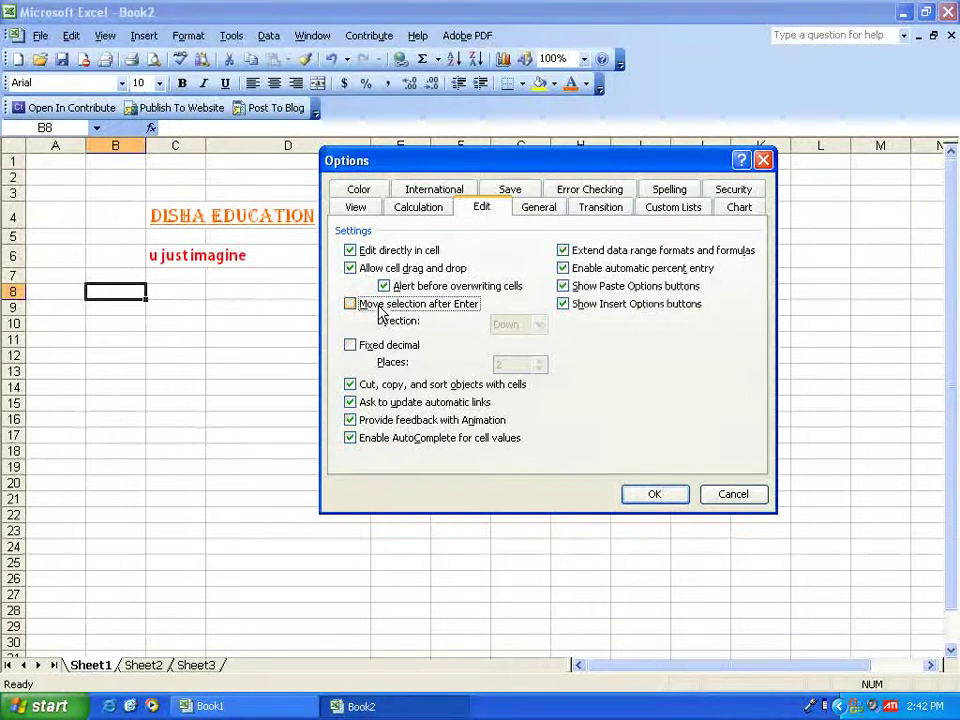
pyautogui.click(362, 307)
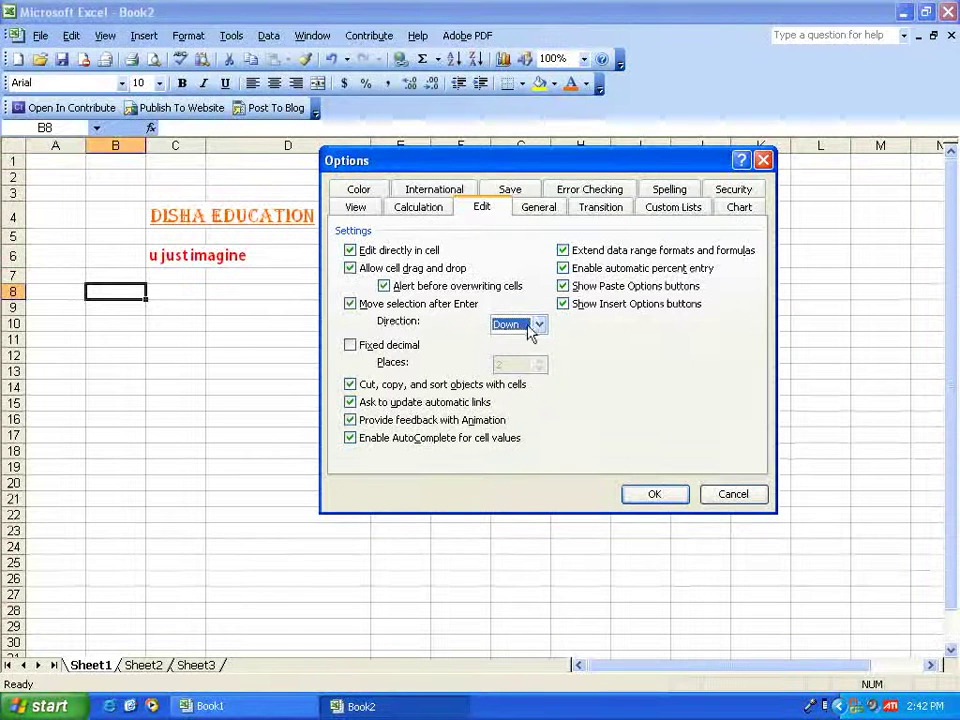
pyautogui.click(539, 325)
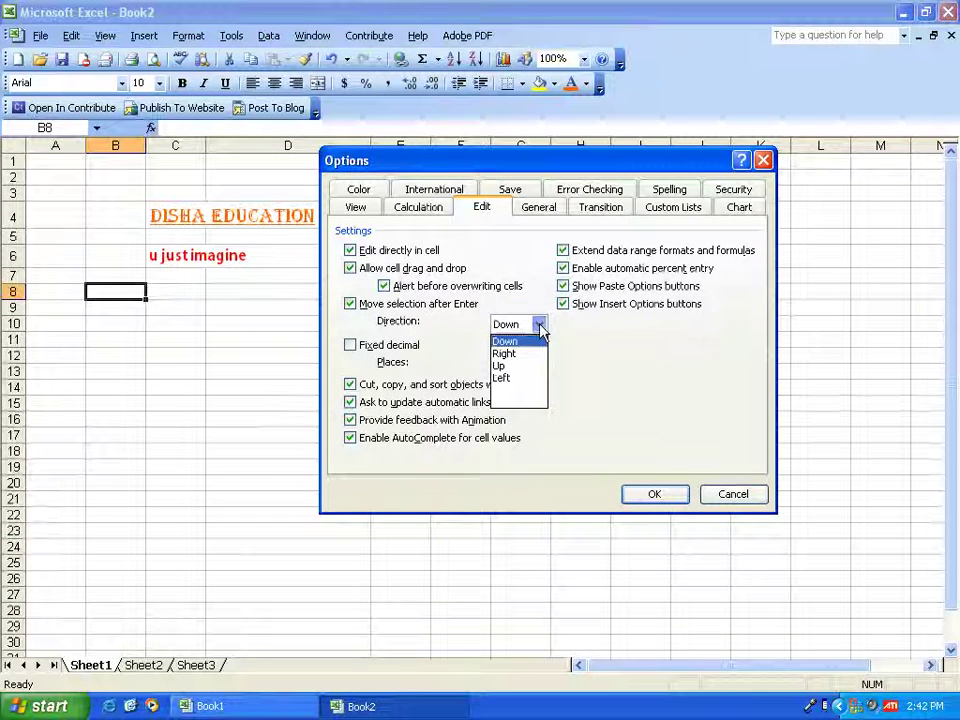
pyautogui.click(519, 380)
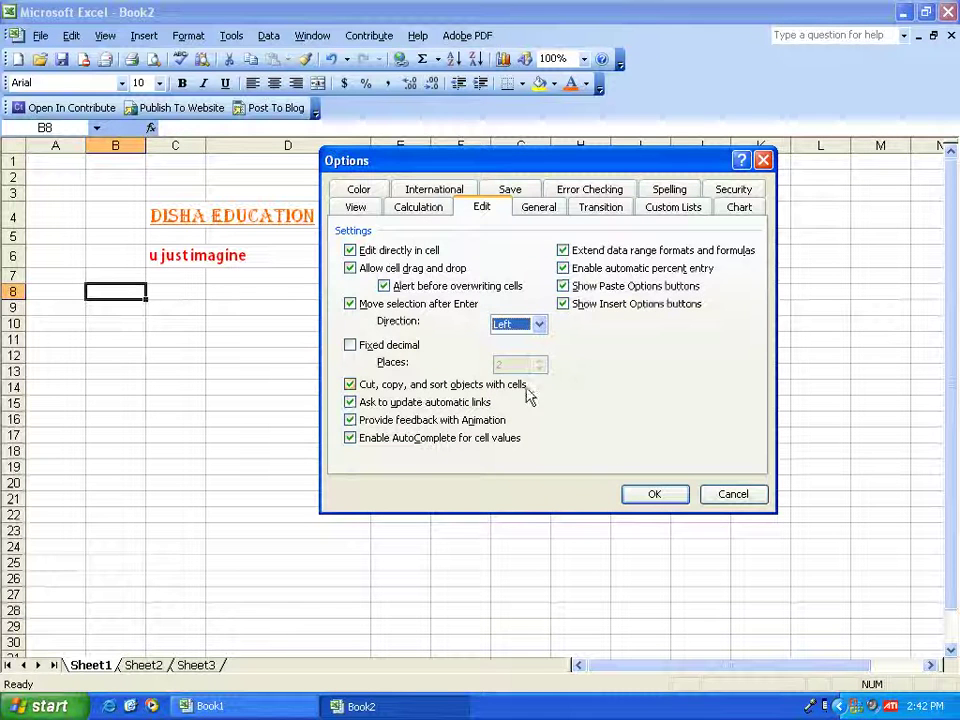
pyautogui.click(655, 497)
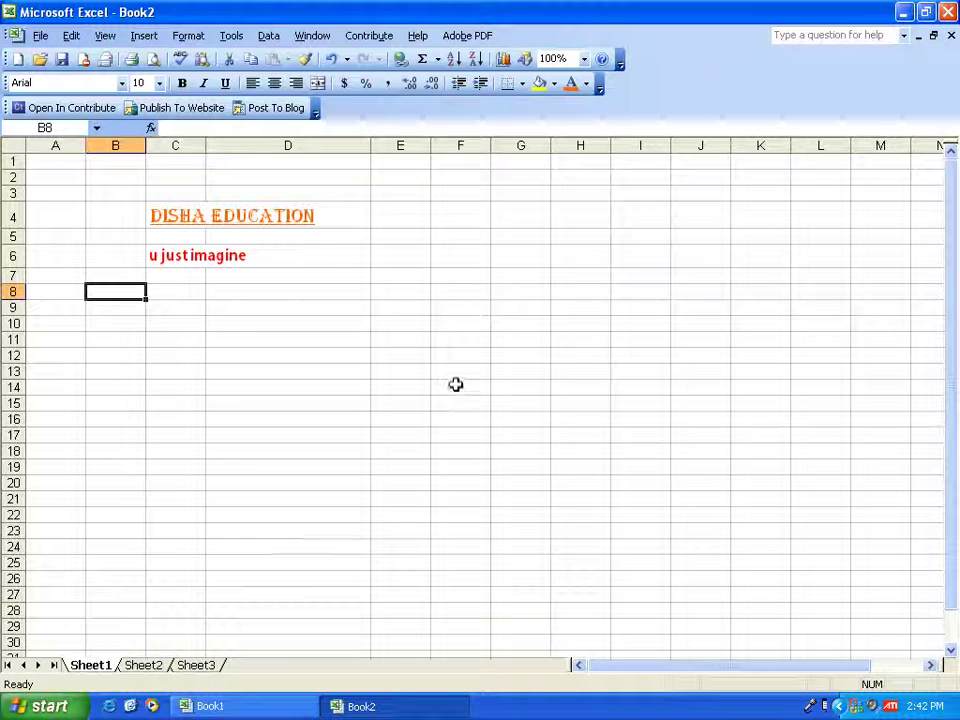
# Step: Test the new Enter direction from cell B8 and from cells E8 through E12
pyautogui.press('Left')
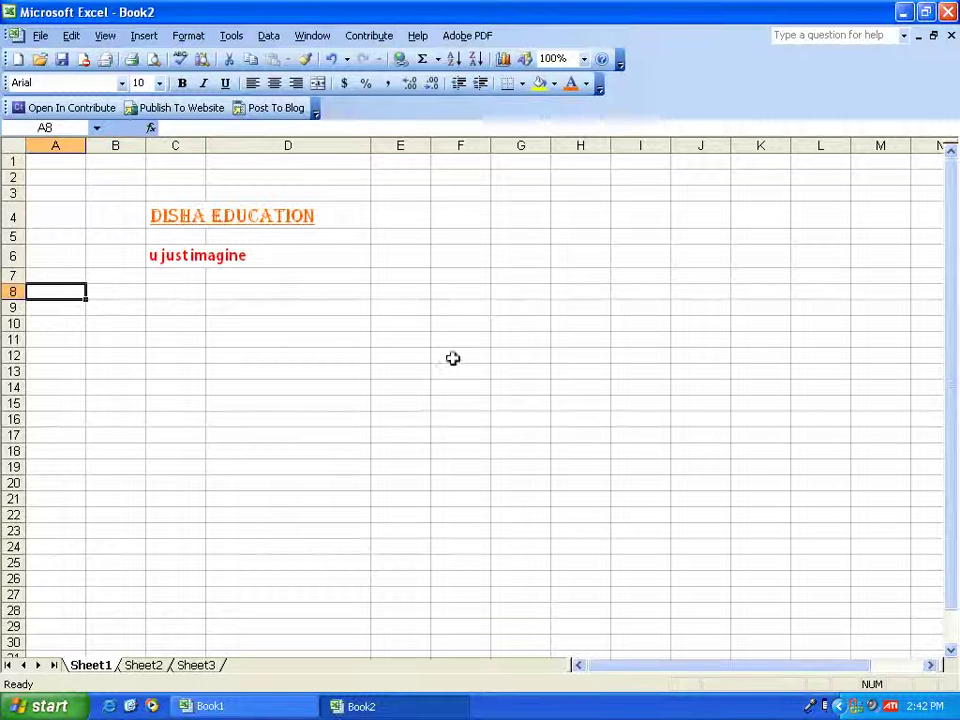
pyautogui.click(420, 289)
pyautogui.press('Left')
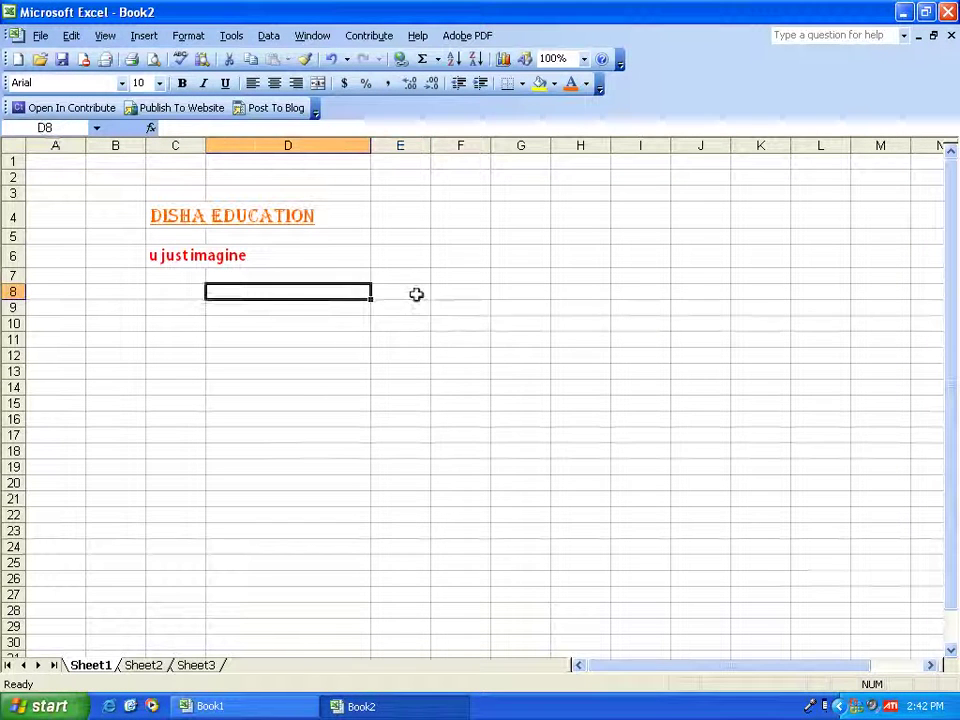
pyautogui.click(411, 310)
pyautogui.press('Left')
pyautogui.press('Down')
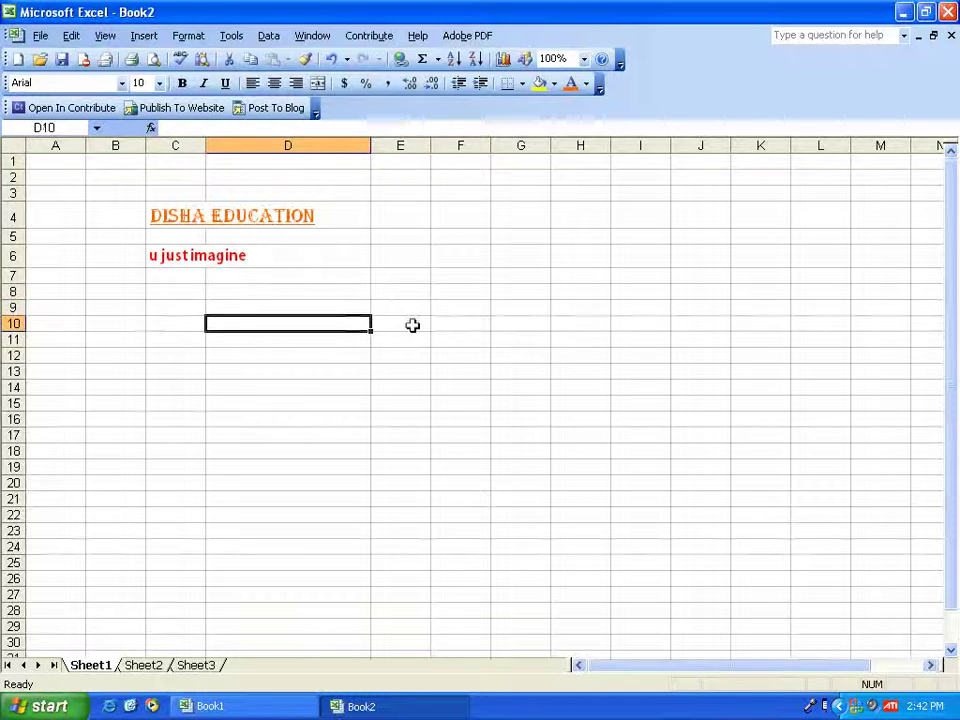
pyautogui.click(412, 340)
pyautogui.press('Left')
pyautogui.click(406, 350)
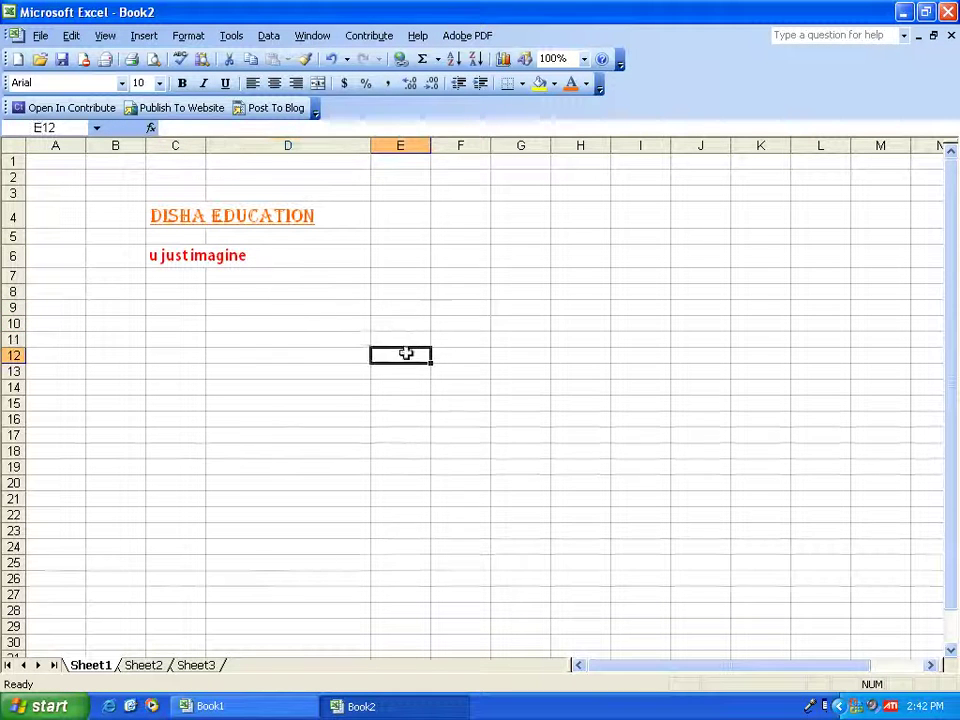
pyautogui.press('Left')
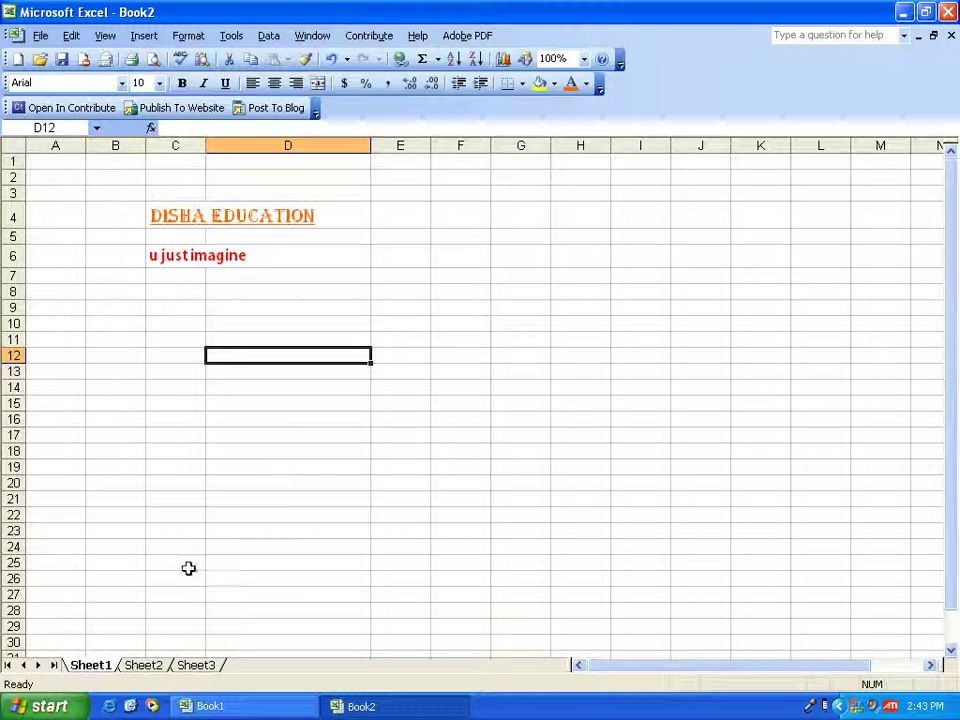
# Step: Switch to the Sheet2 worksheet
pyautogui.click(150, 666)
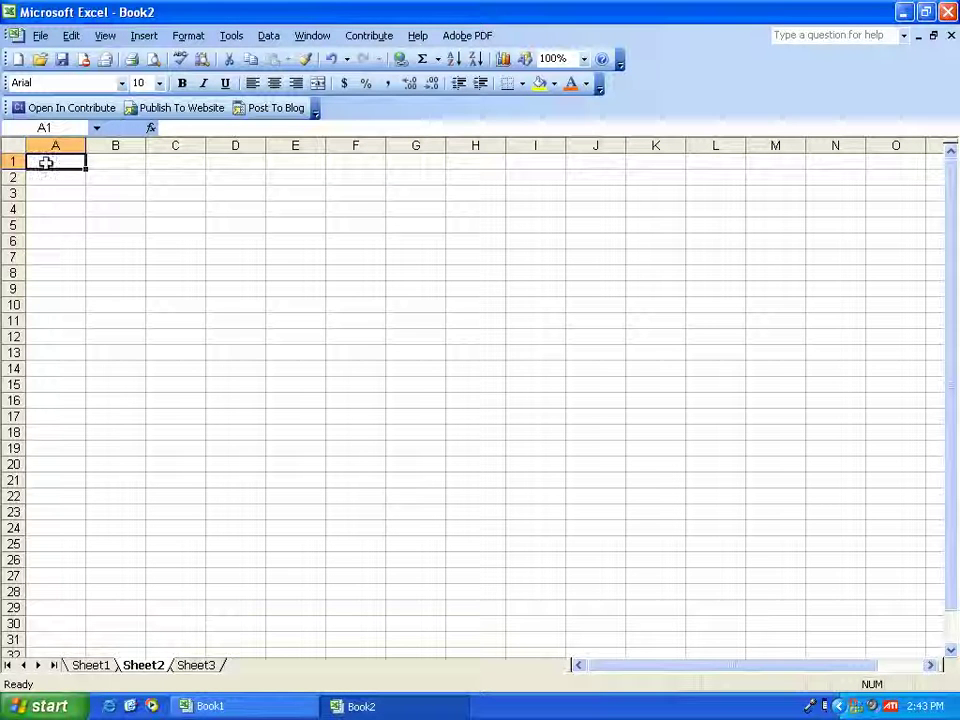
# Step: Enter 5 in cell A1 and 4 in cell A2
pyautogui.write('5')
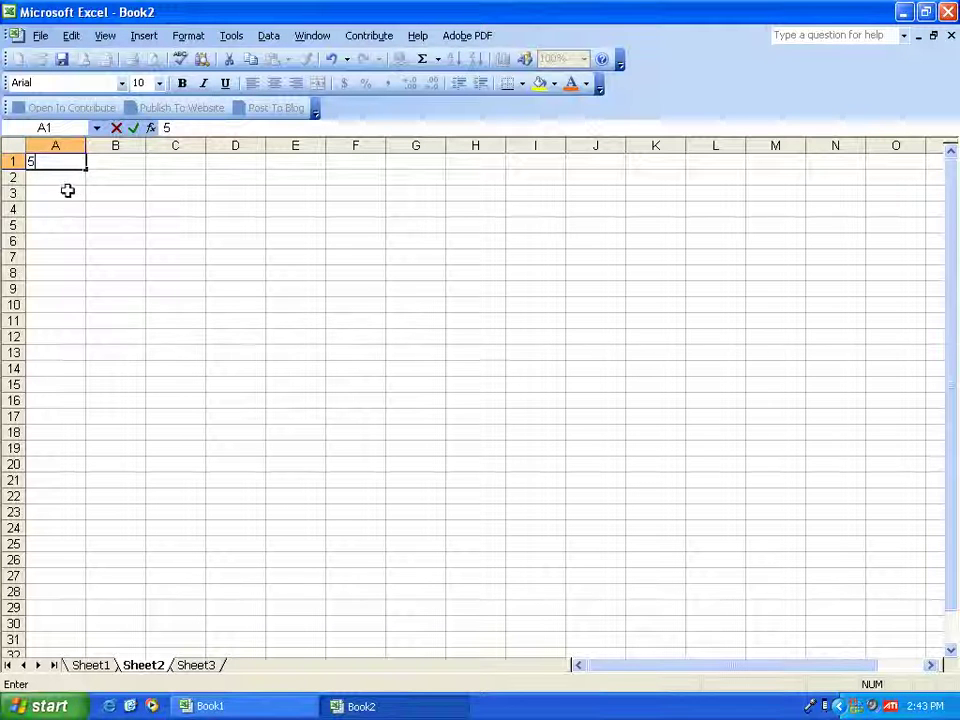
pyautogui.click(67, 178)
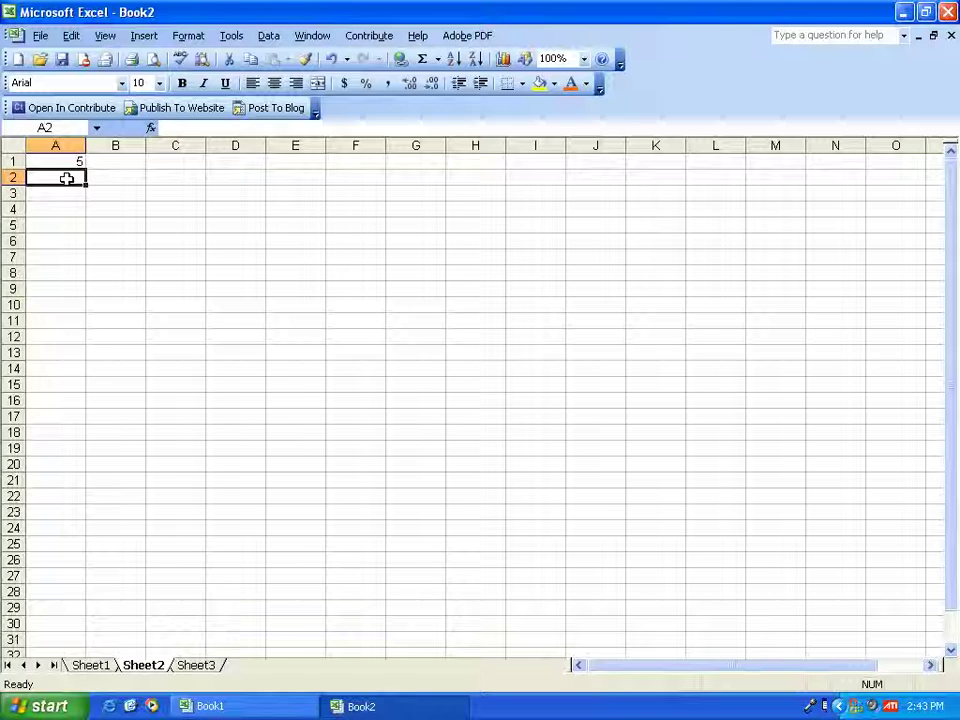
pyautogui.write('4')
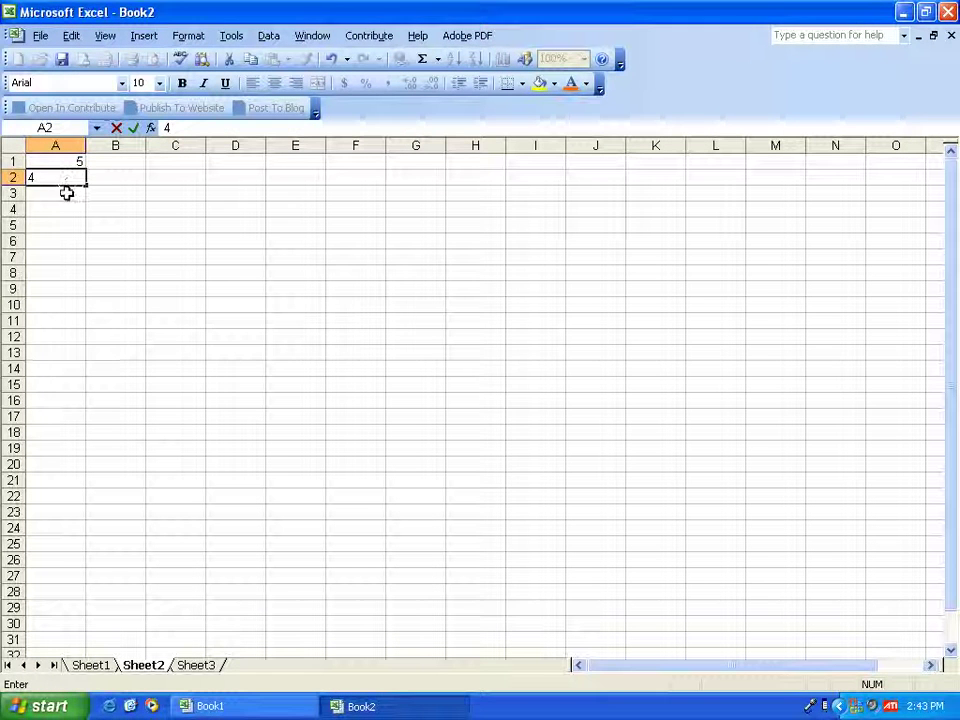
pyautogui.click(66, 193)
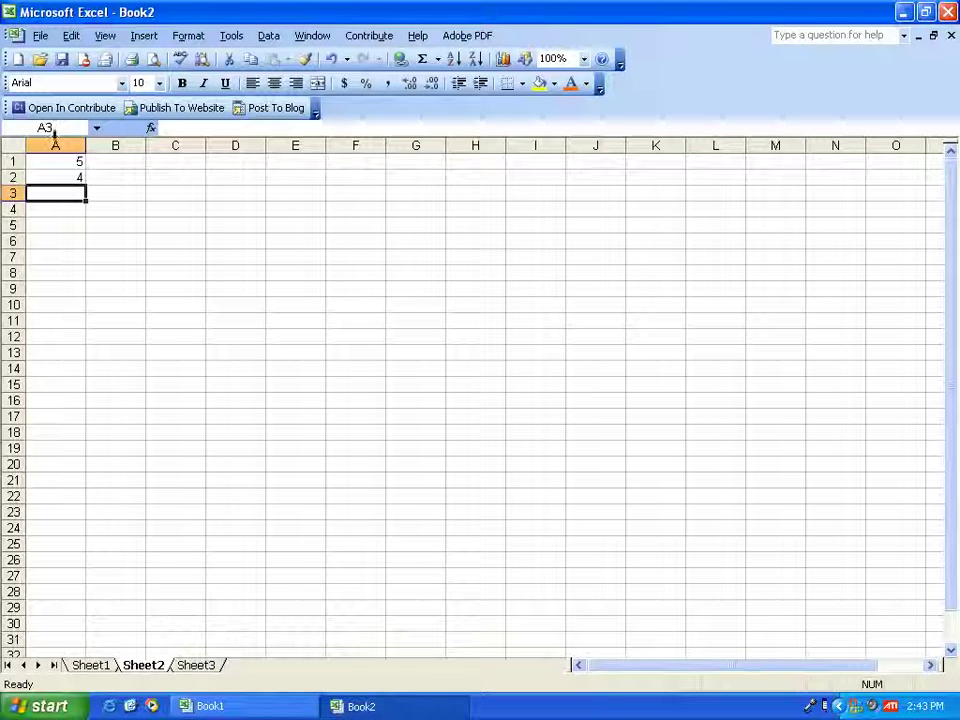
# Step: Enter the addition formula =a1+a2 in cell A3
pyautogui.click(168, 128)
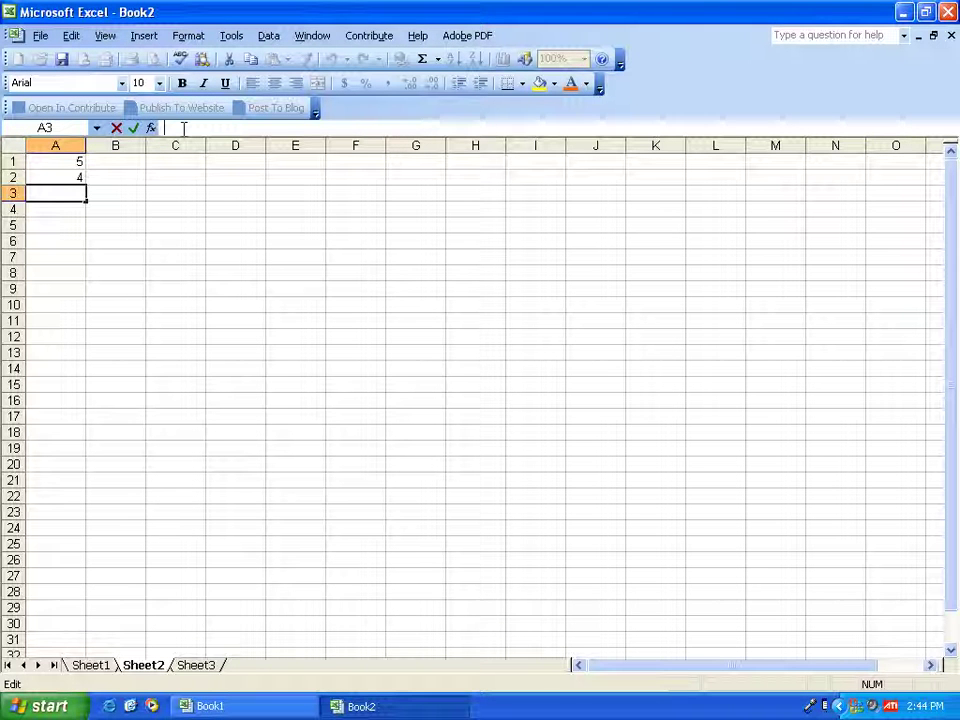
pyautogui.write('a1')
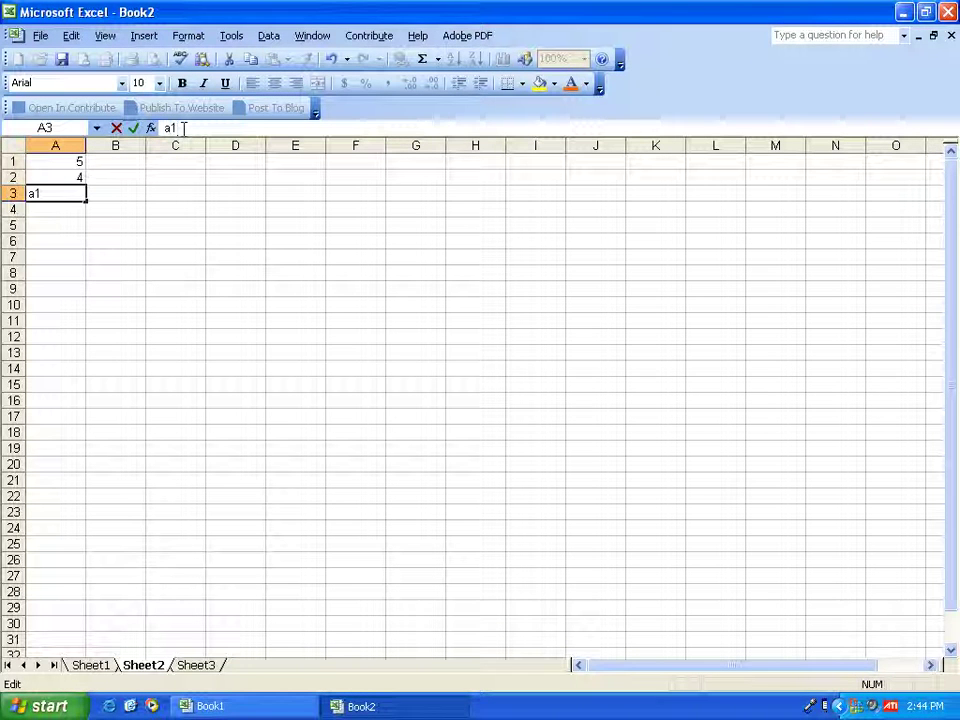
pyautogui.write('+')
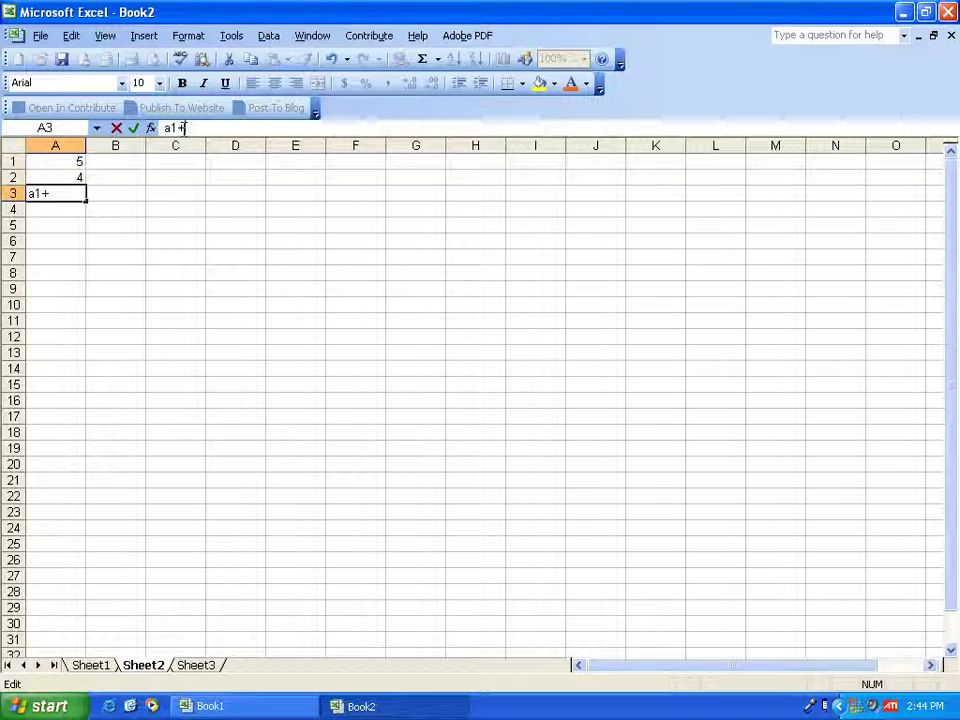
pyautogui.write('a2')
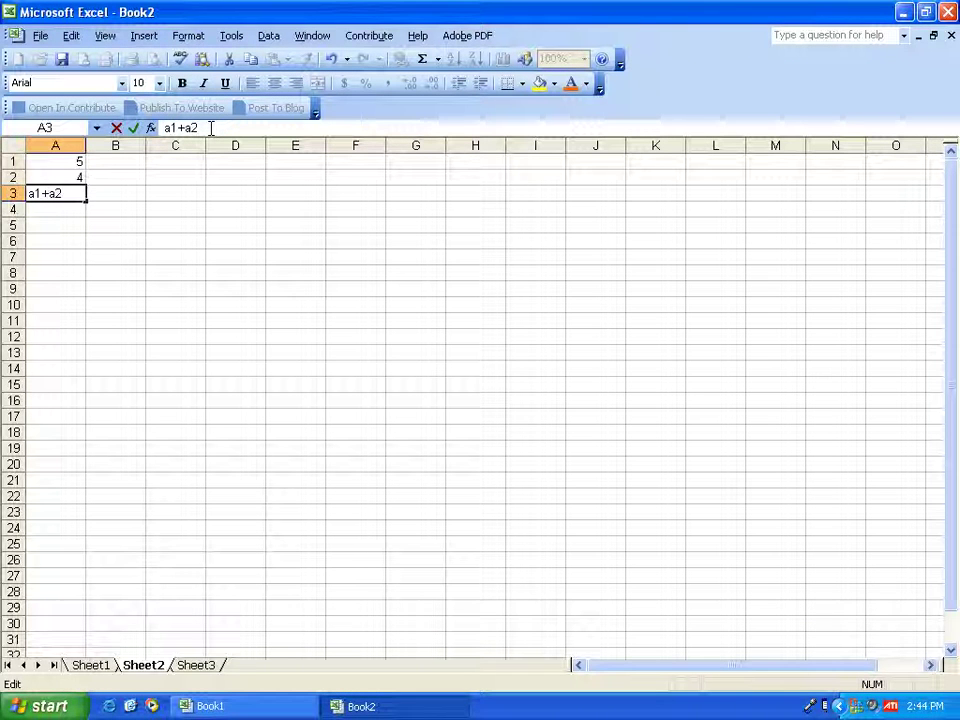
pyautogui.write('=')
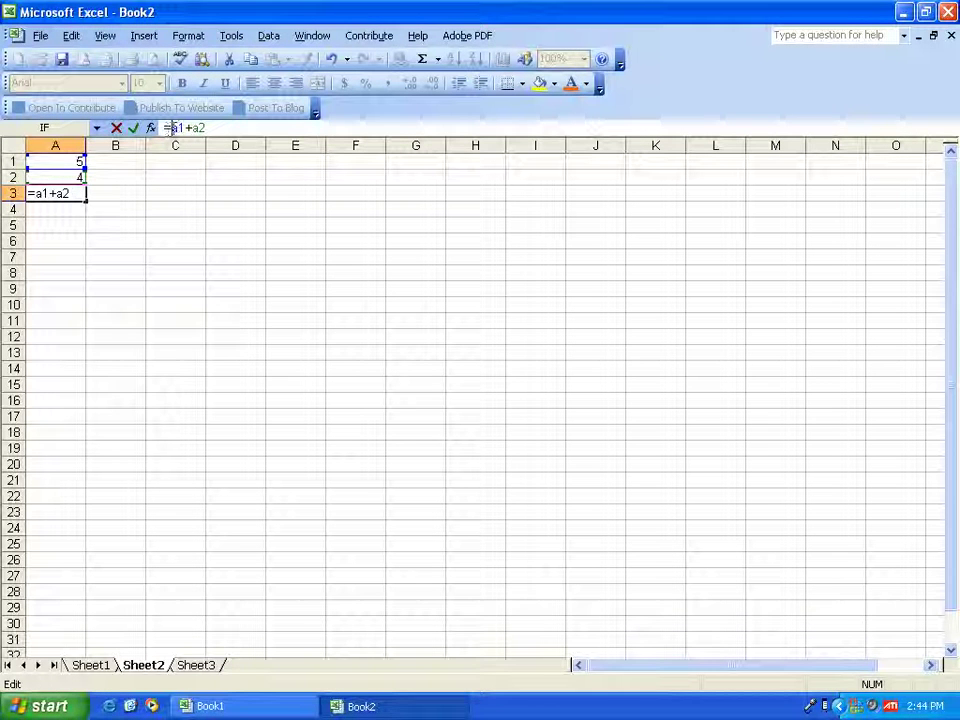
pyautogui.press('Return')
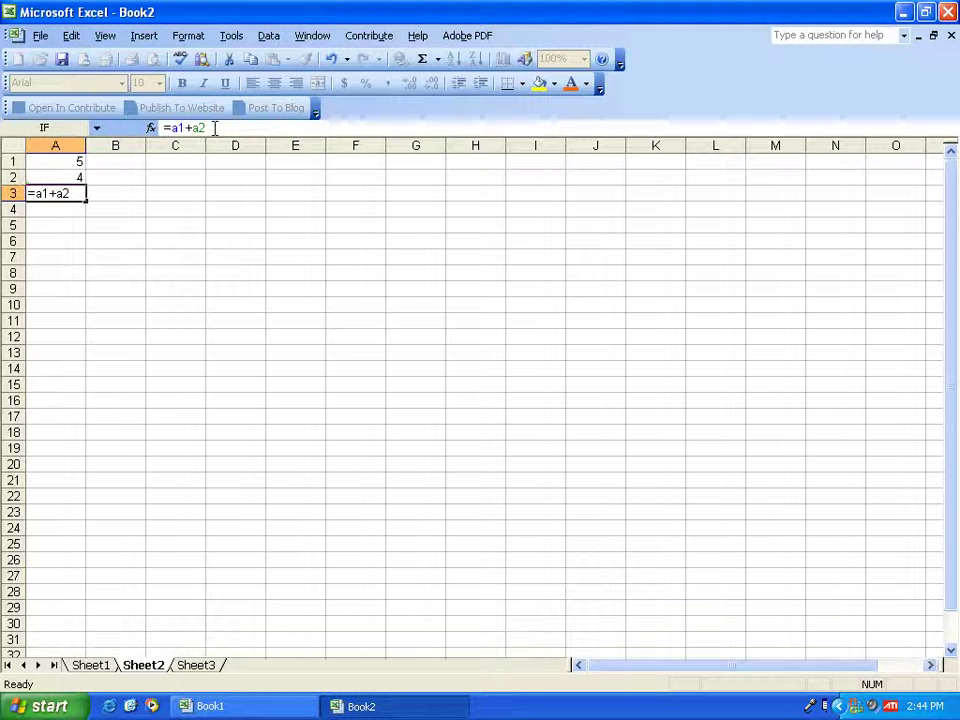
# Step: Enter 13 in cell B1 and 7 in cell B2
pyautogui.click(124, 161)
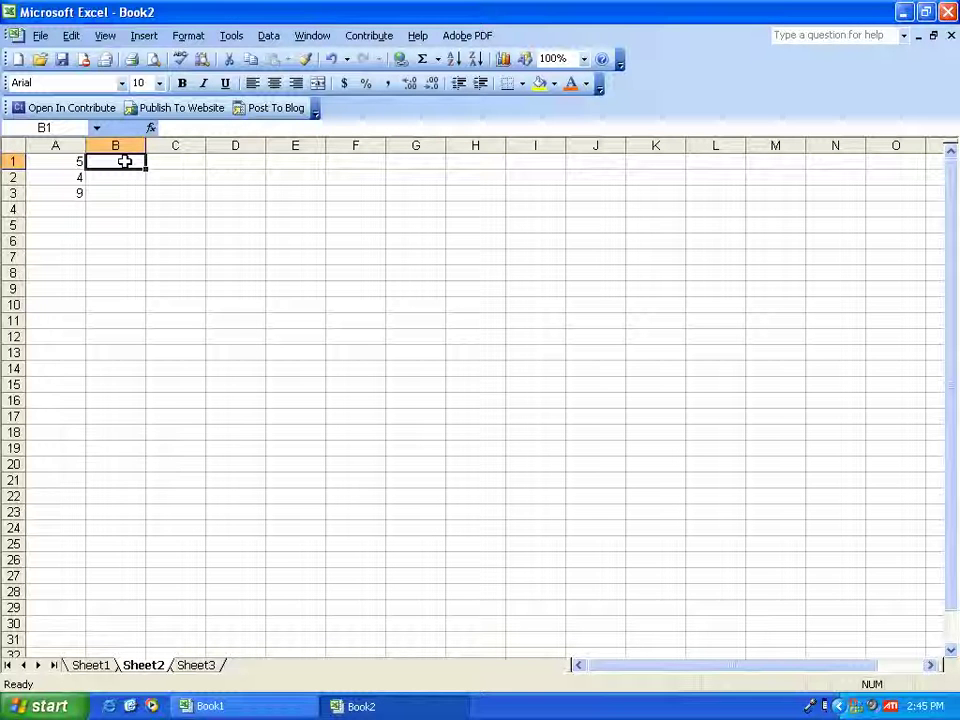
pyautogui.write('13')
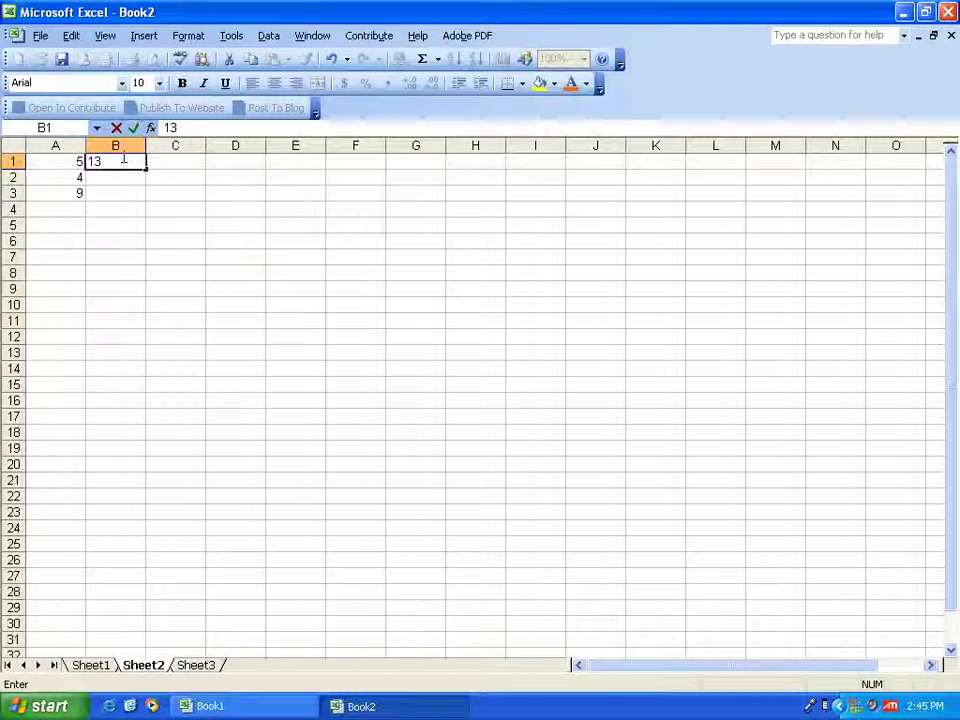
pyautogui.press('Return')
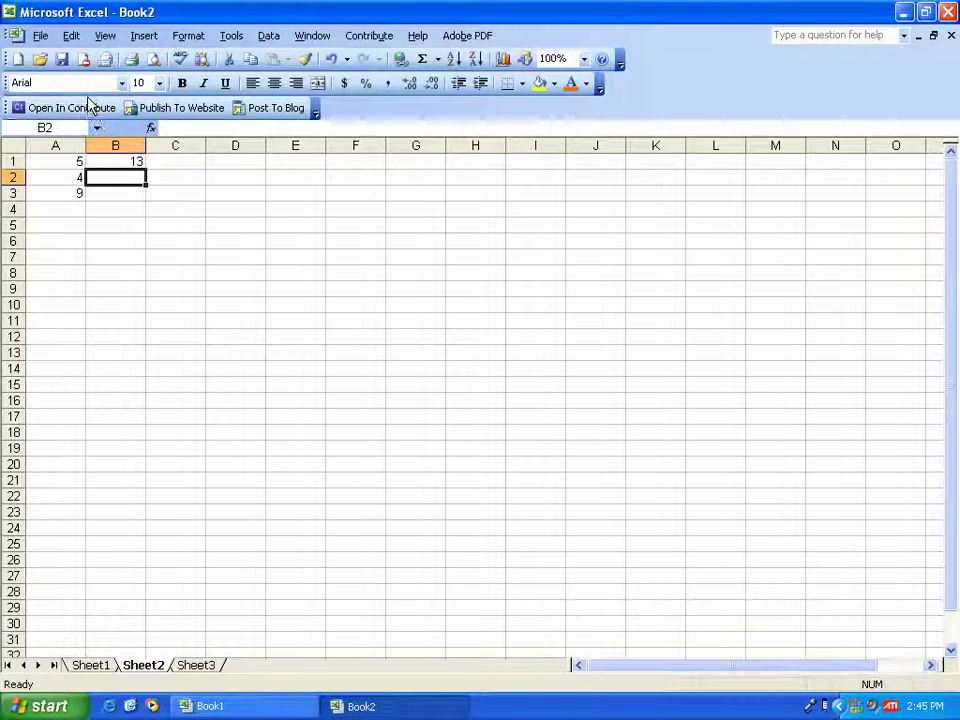
pyautogui.write('7')
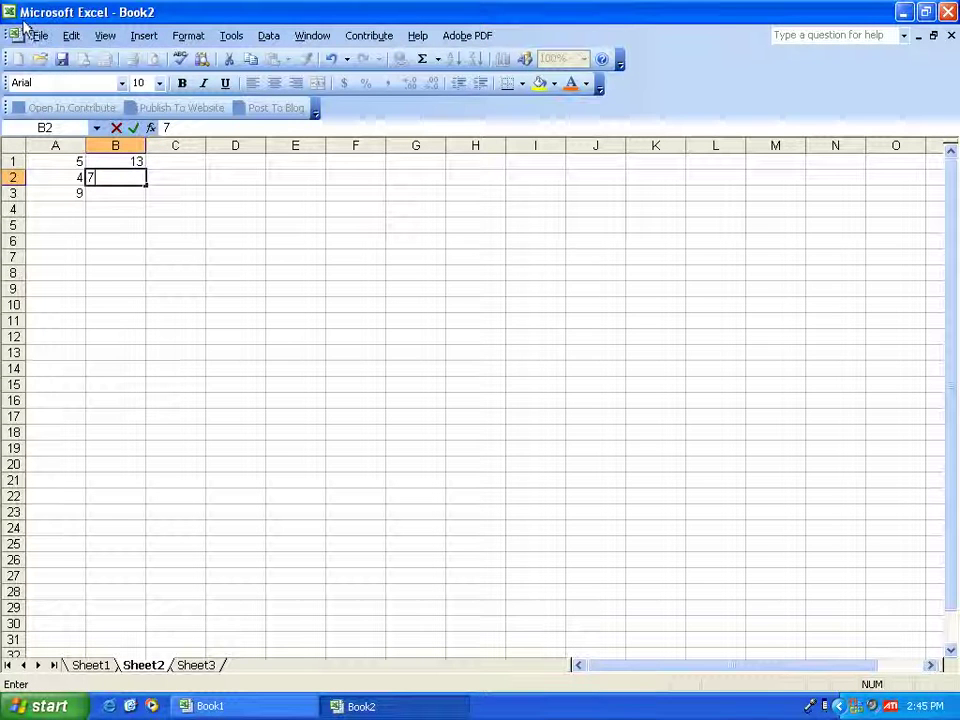
pyautogui.press('Return')
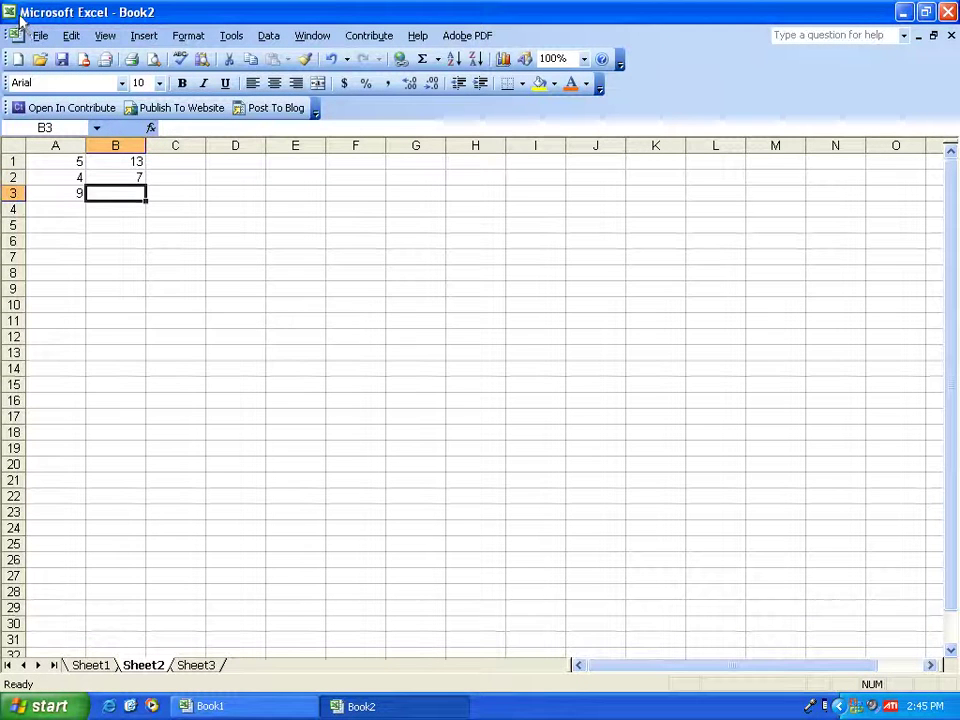
pyautogui.click(150, 193)
pyautogui.click(211, 262)
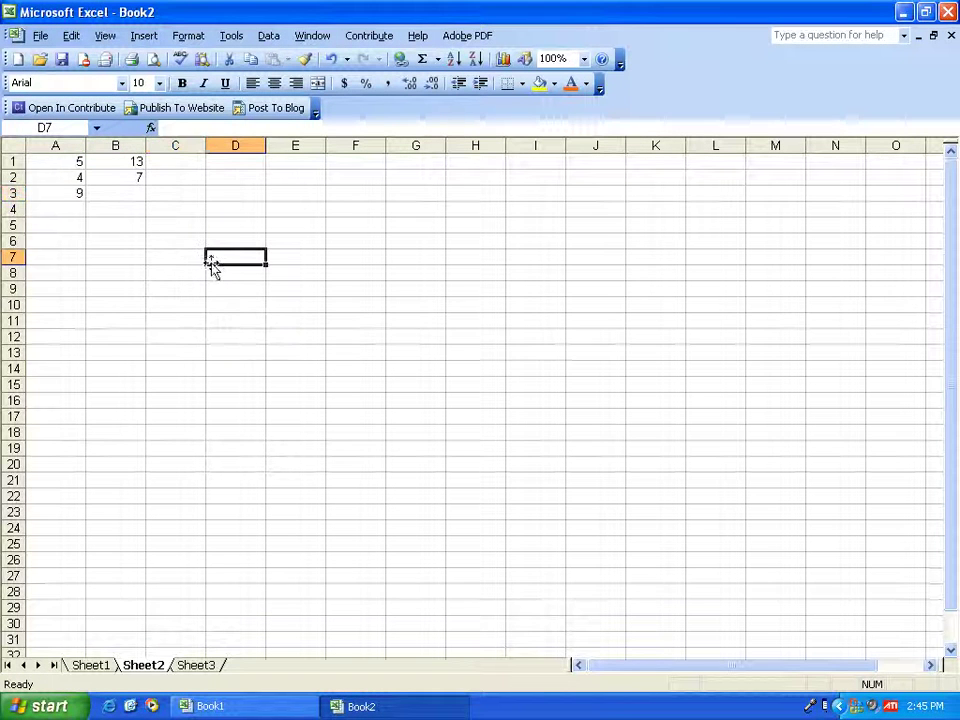
# Step: Enter the formula =B1+B2 in cell B3, picking the two cells above as its references
pyautogui.click(113, 192)
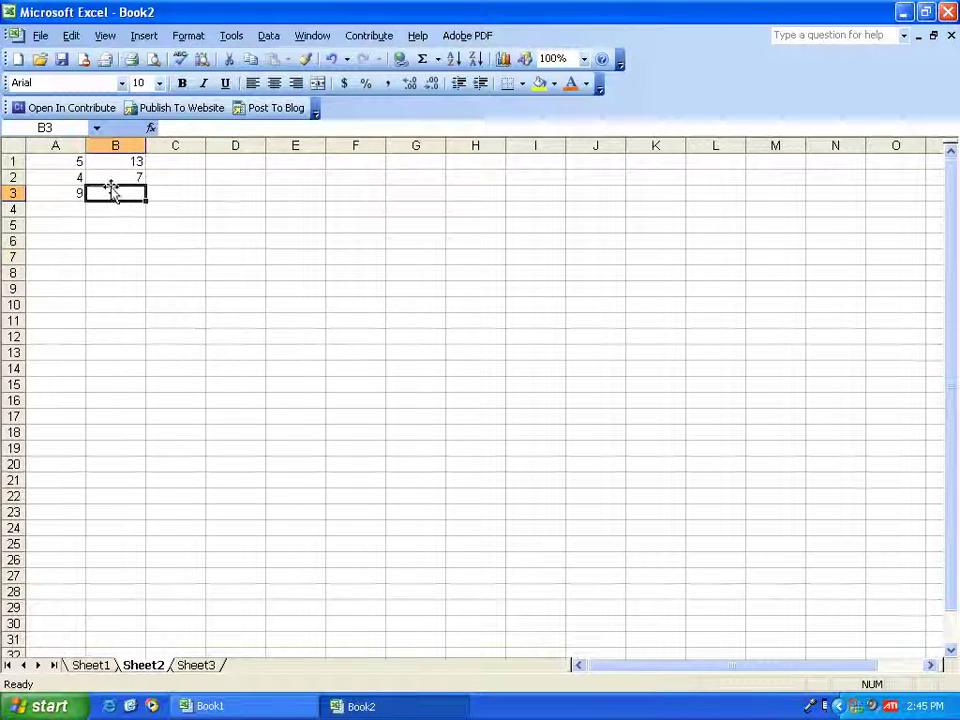
pyautogui.write('=')
pyautogui.press('Up')
pyautogui.press('Up')
pyautogui.write('+')
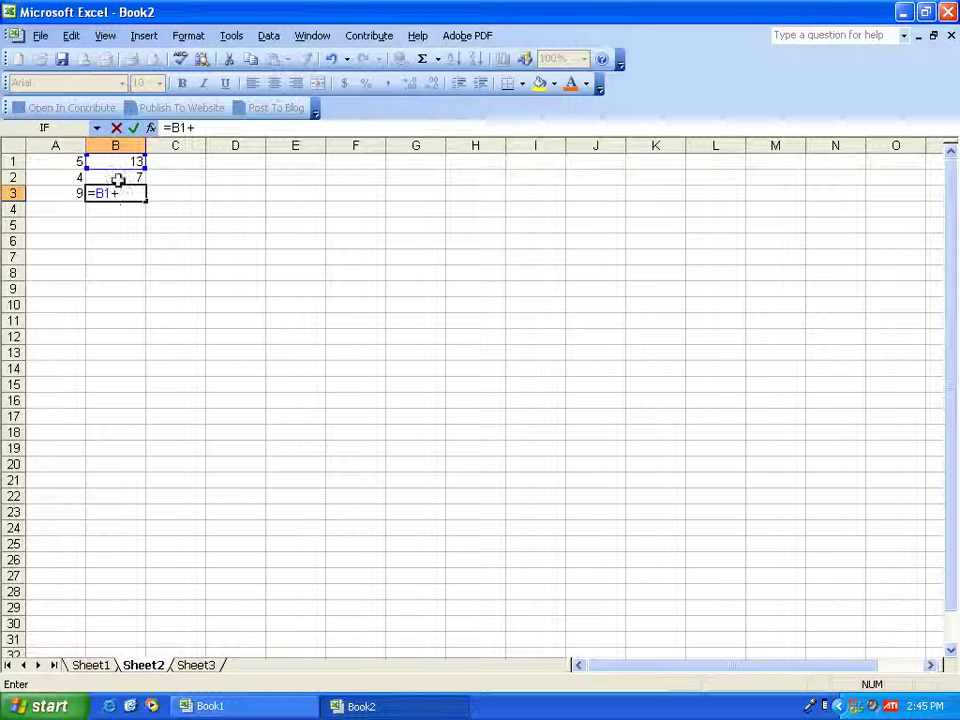
pyautogui.click(117, 179)
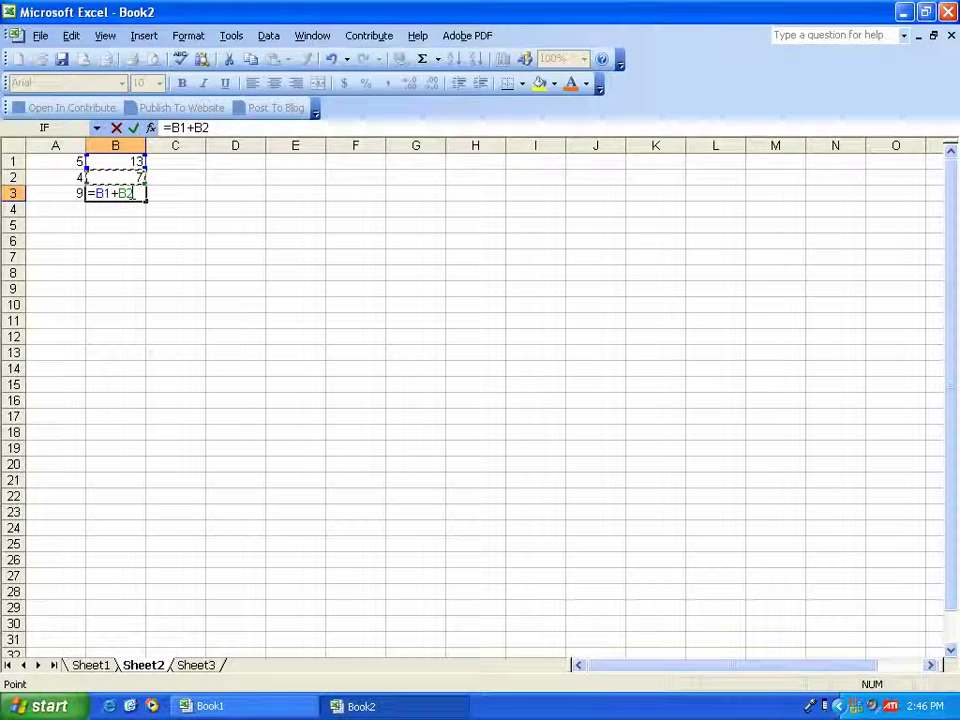
pyautogui.press('Return')
# Step: Undo the last formula change in cell B3
pyautogui.click(125, 195)
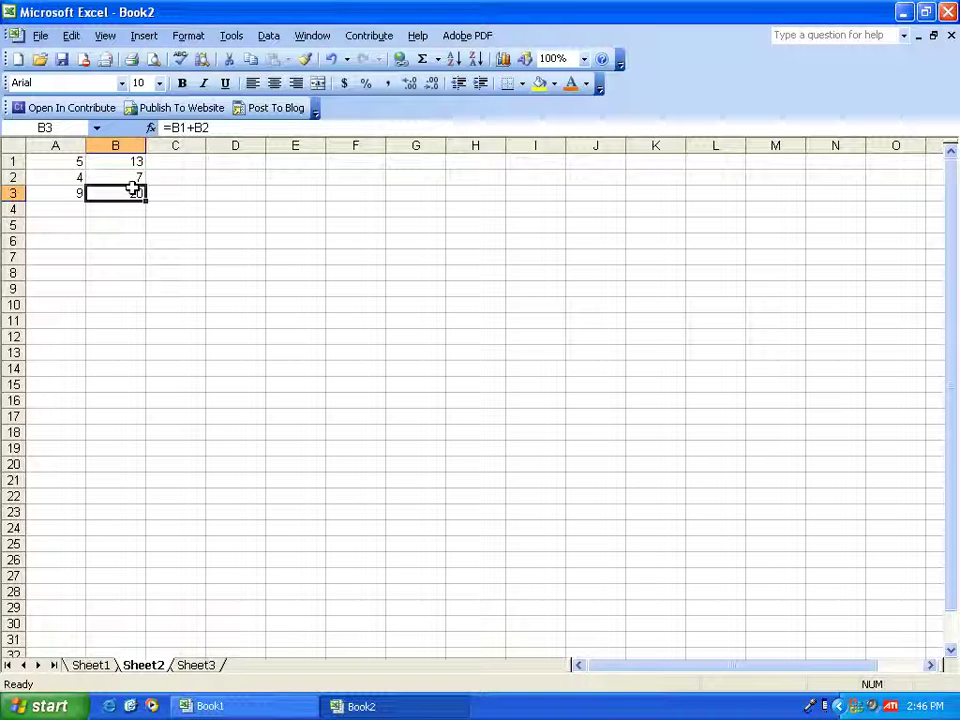
pyautogui.hotkey('ctrl', 'z')
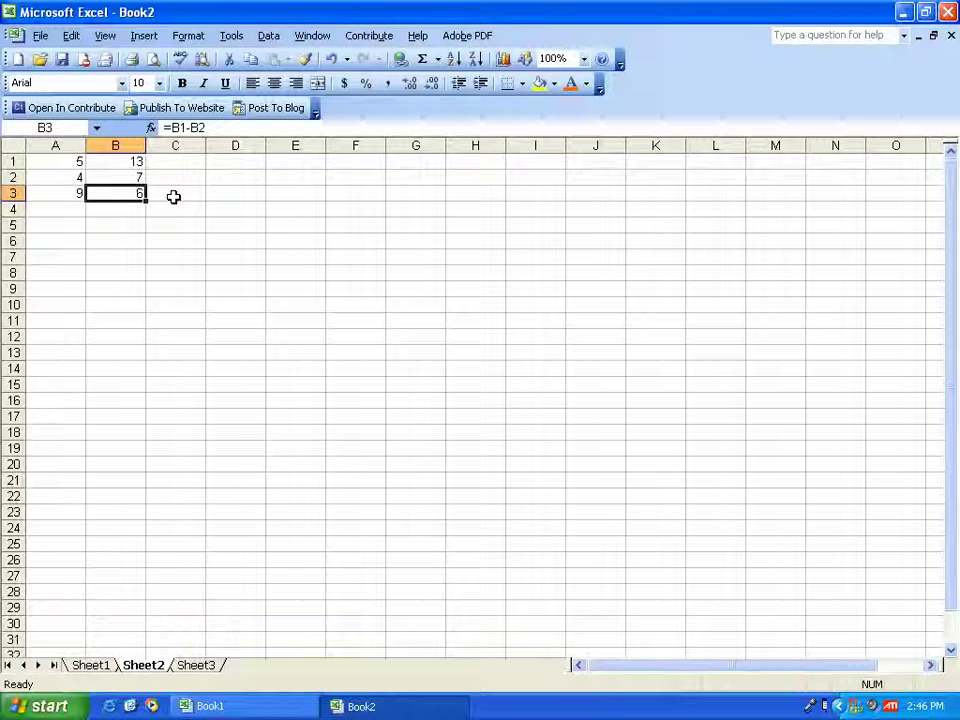
# Step: Enter 4 in cell C1 and 5 in cell C2
pyautogui.click(176, 166)
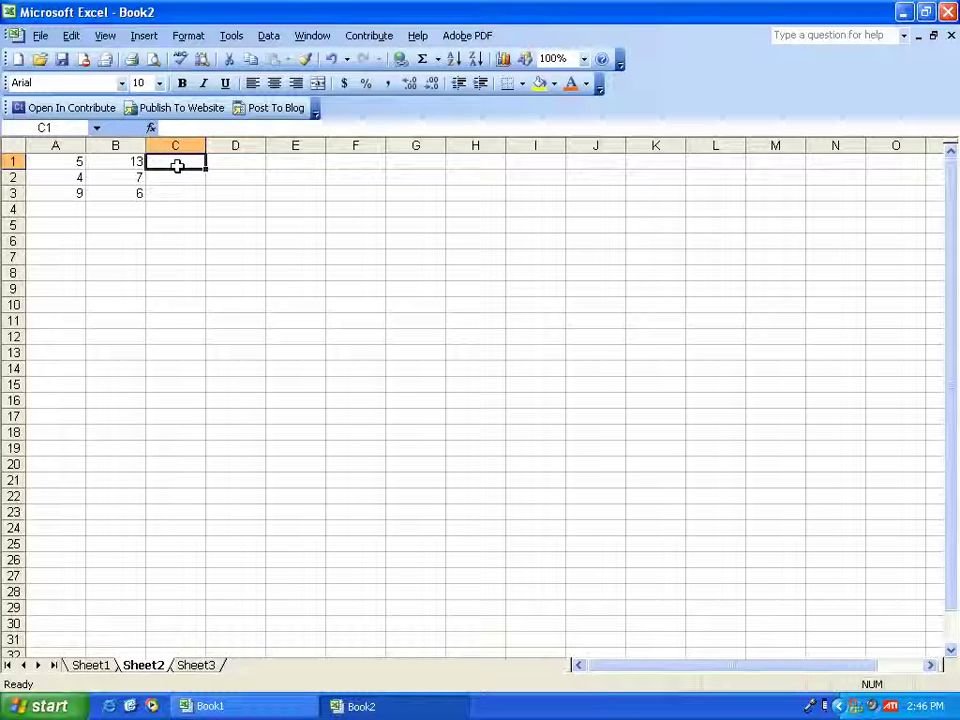
pyautogui.write('4')
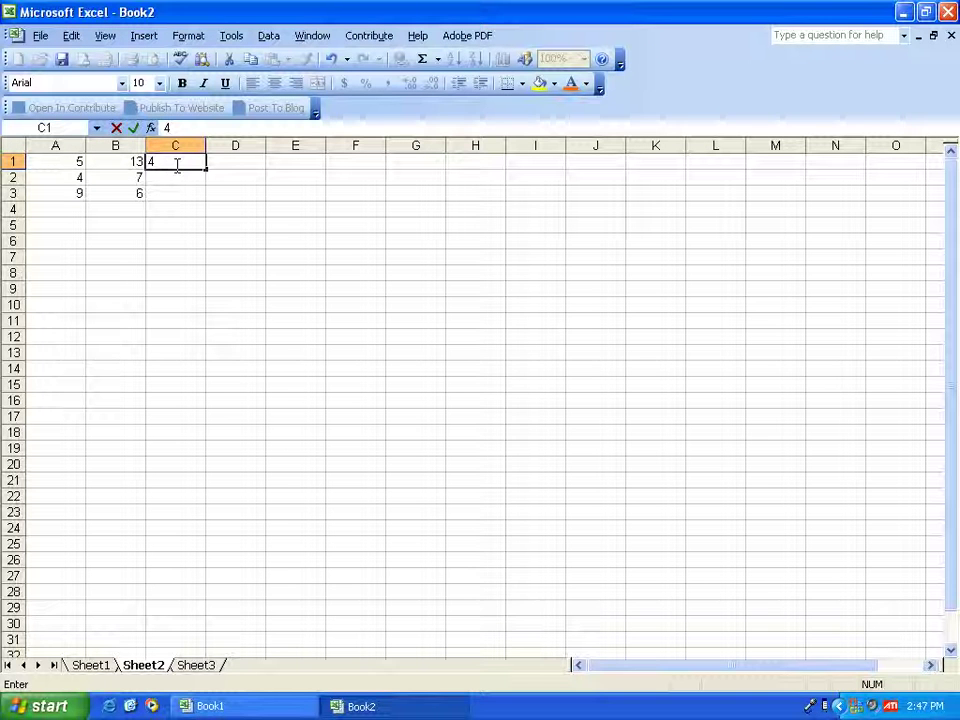
pyautogui.press('Return')
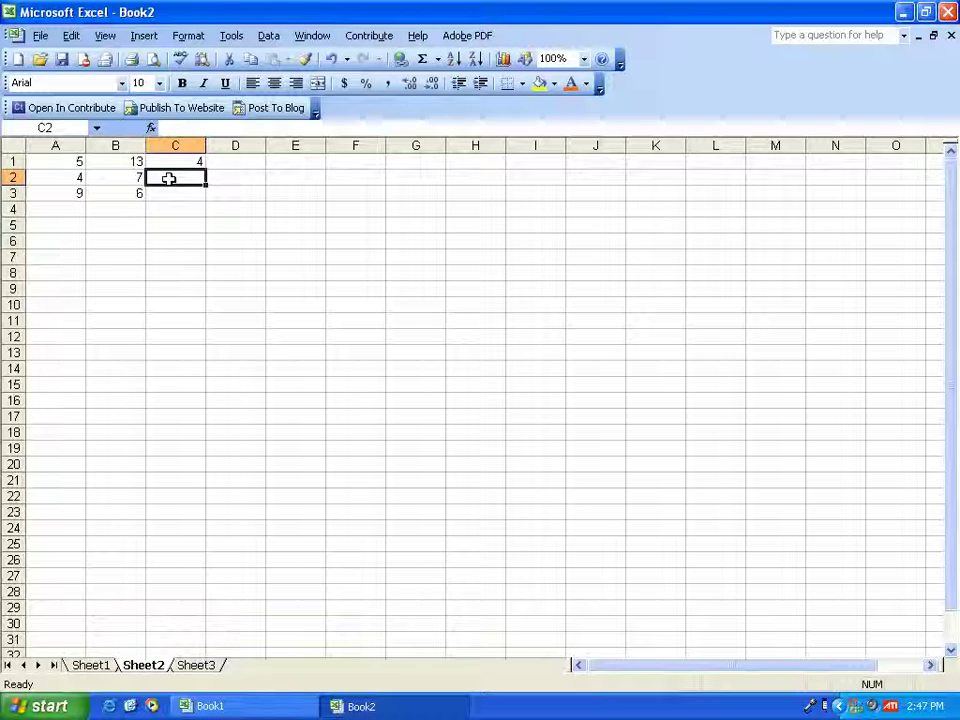
pyautogui.write('5')
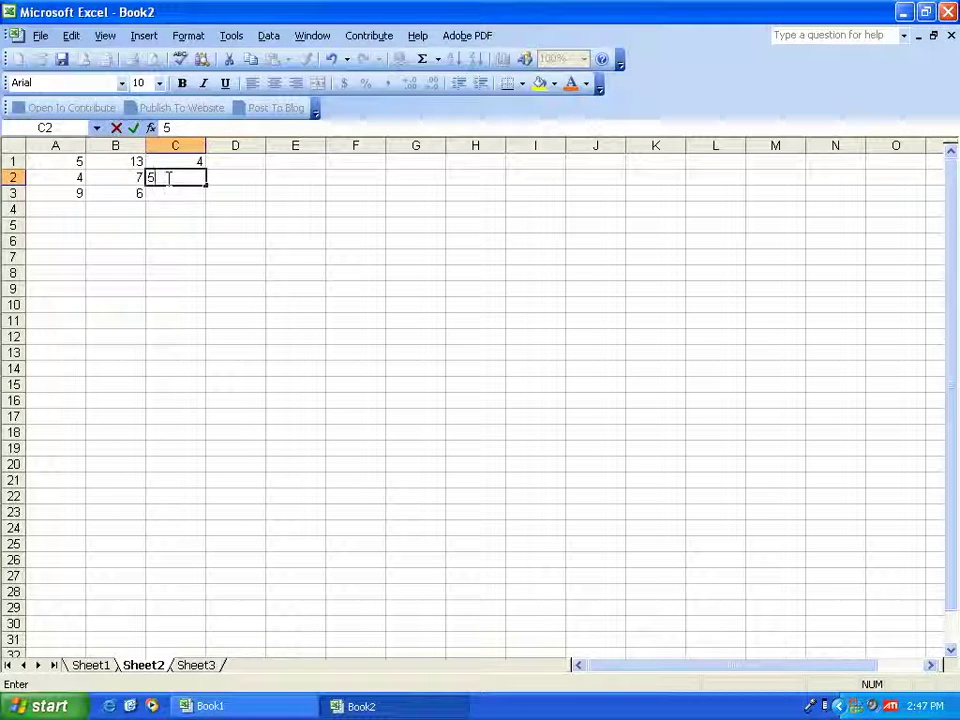
pyautogui.click(174, 199)
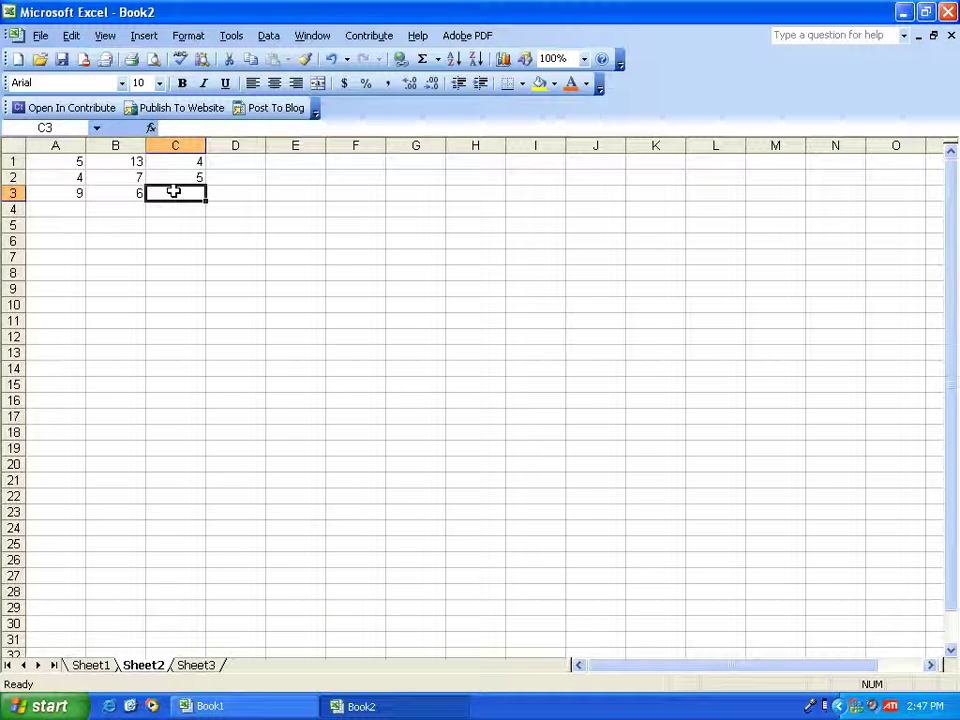
# Step: Enter the multiplication formula =c1*c2 in cell C3 and reselect the cell to check it
pyautogui.write('=')
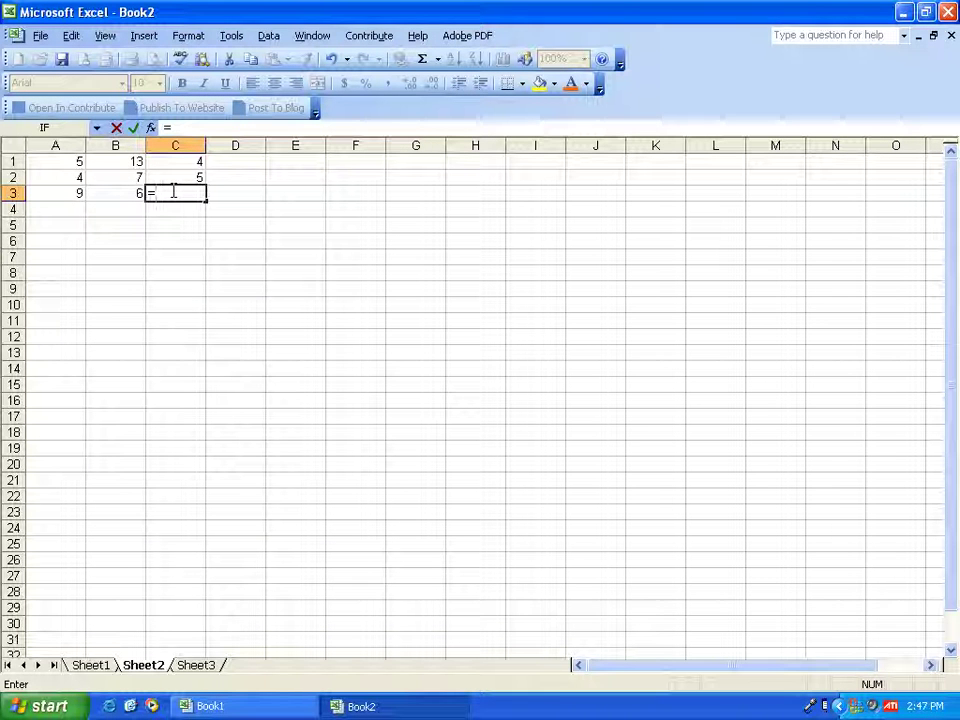
pyautogui.write('c1*c')
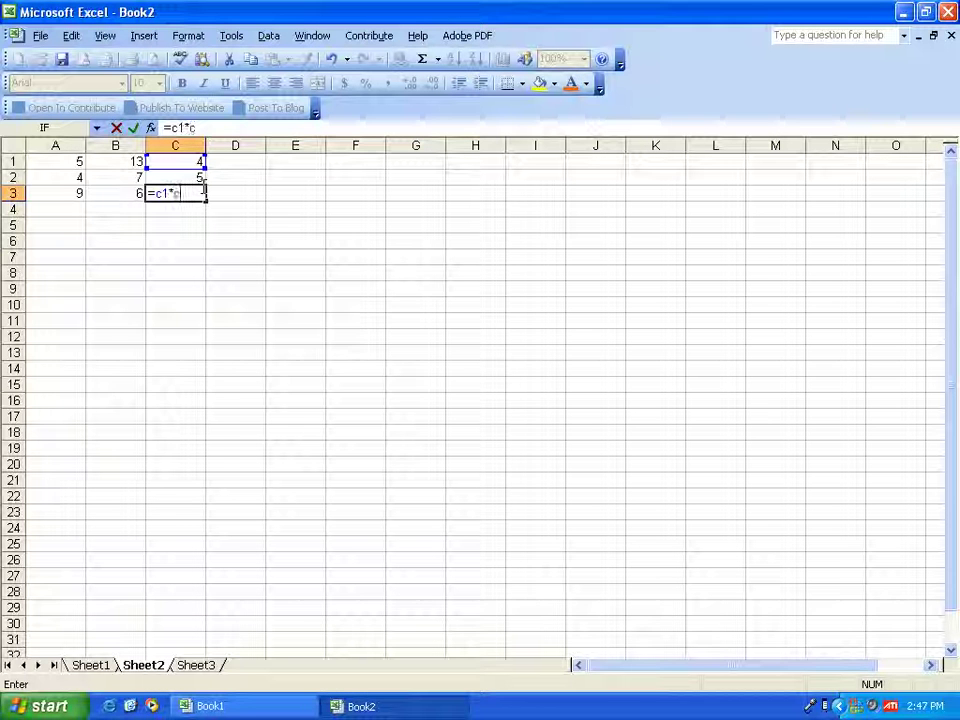
pyautogui.write('2')
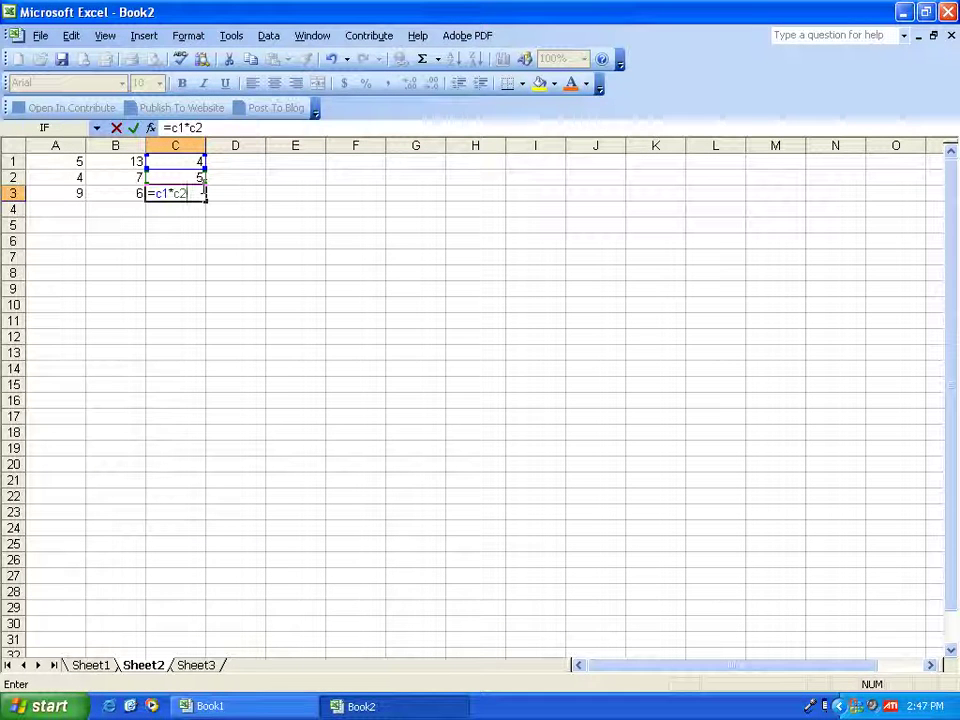
pyautogui.press('Return')
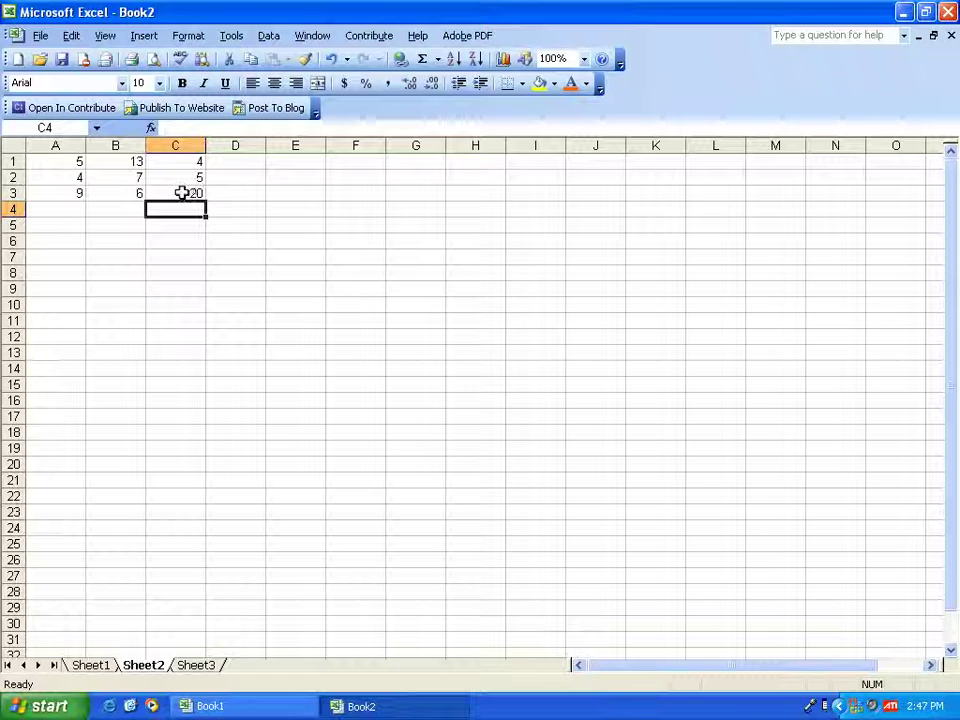
pyautogui.click(183, 191)
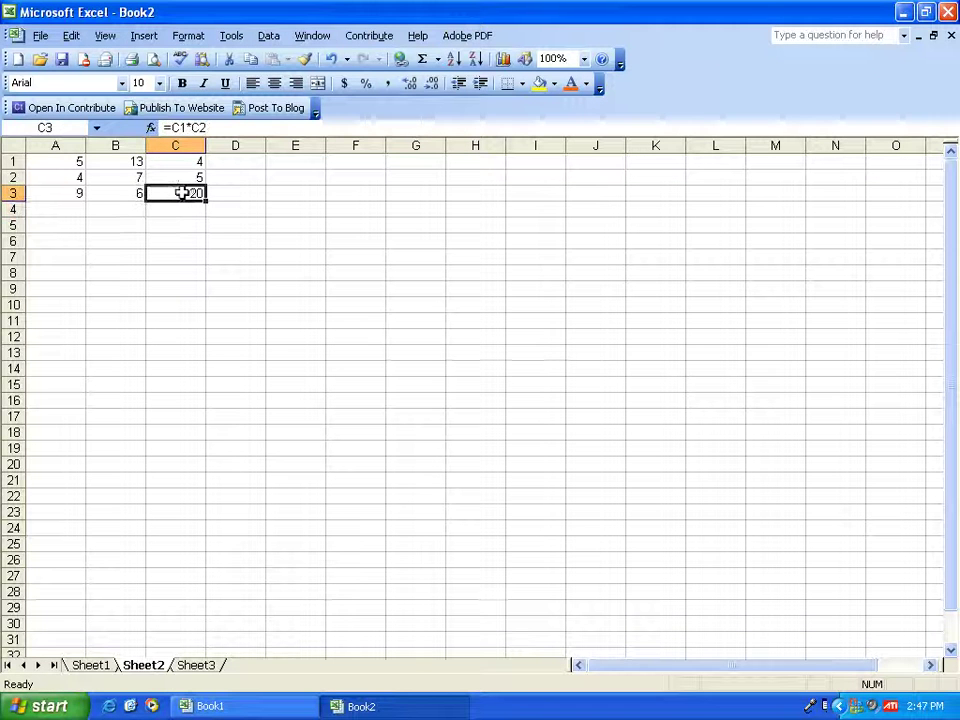
# Step: Enter 12 in cell D1 and 2 in cell D2
pyautogui.click(247, 165)
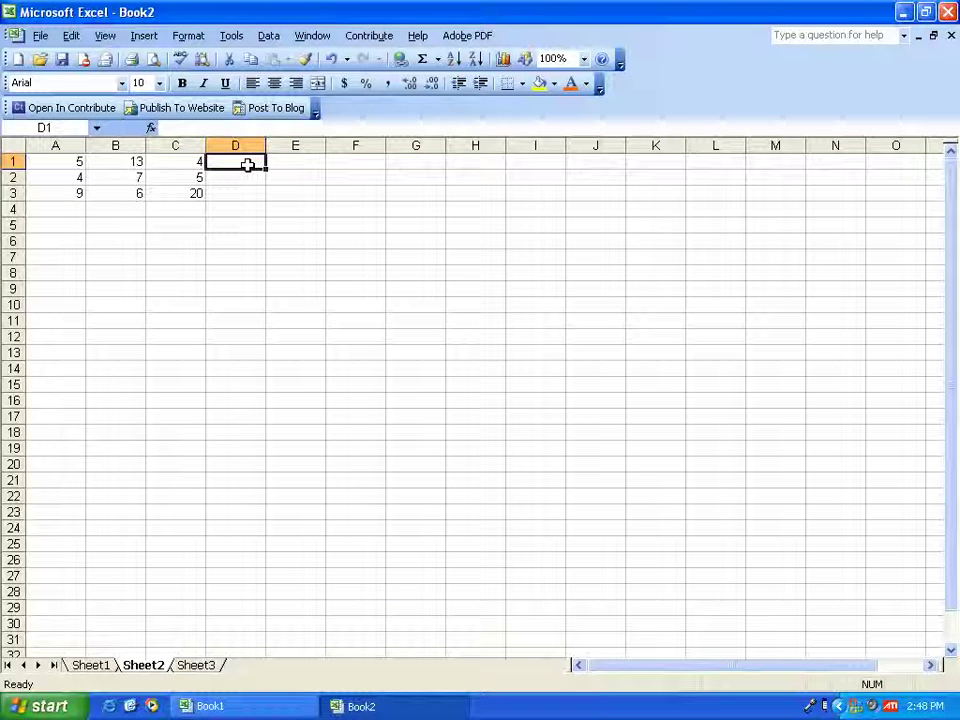
pyautogui.write('12')
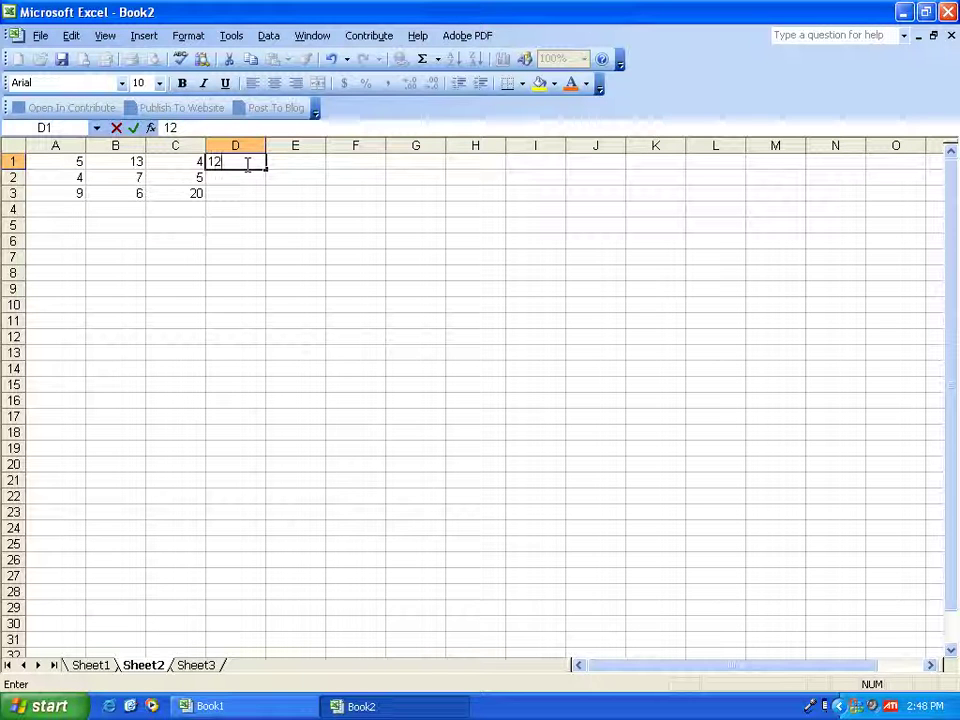
pyautogui.press('Return')
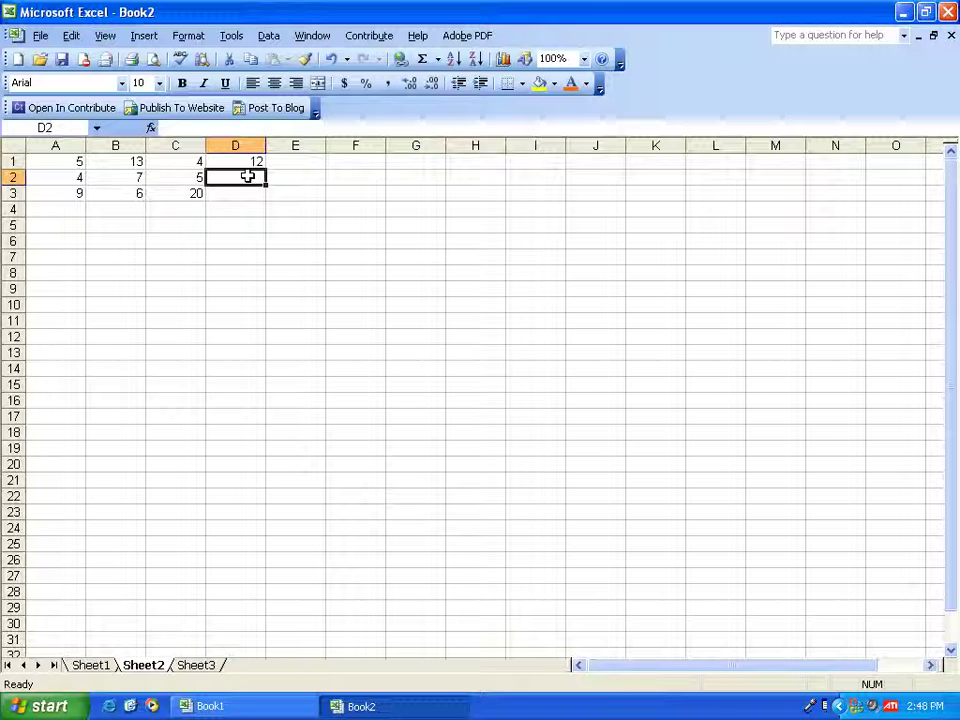
pyautogui.write('2')
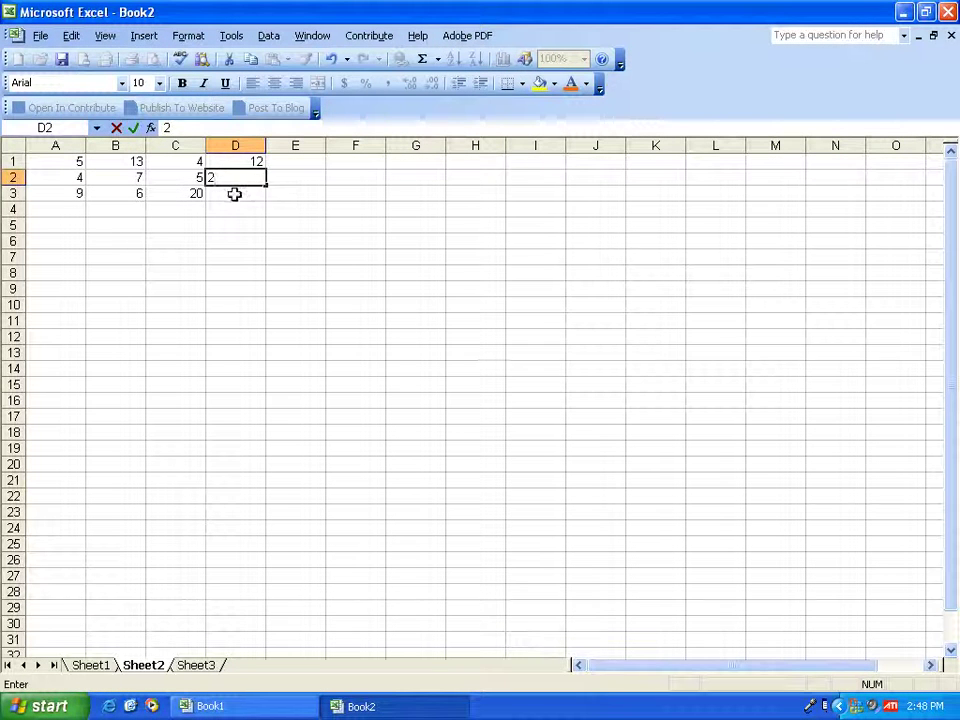
# Step: Enter the division formula =d1/d2 in cell D3 and reselect the cell to check it
pyautogui.click(234, 193)
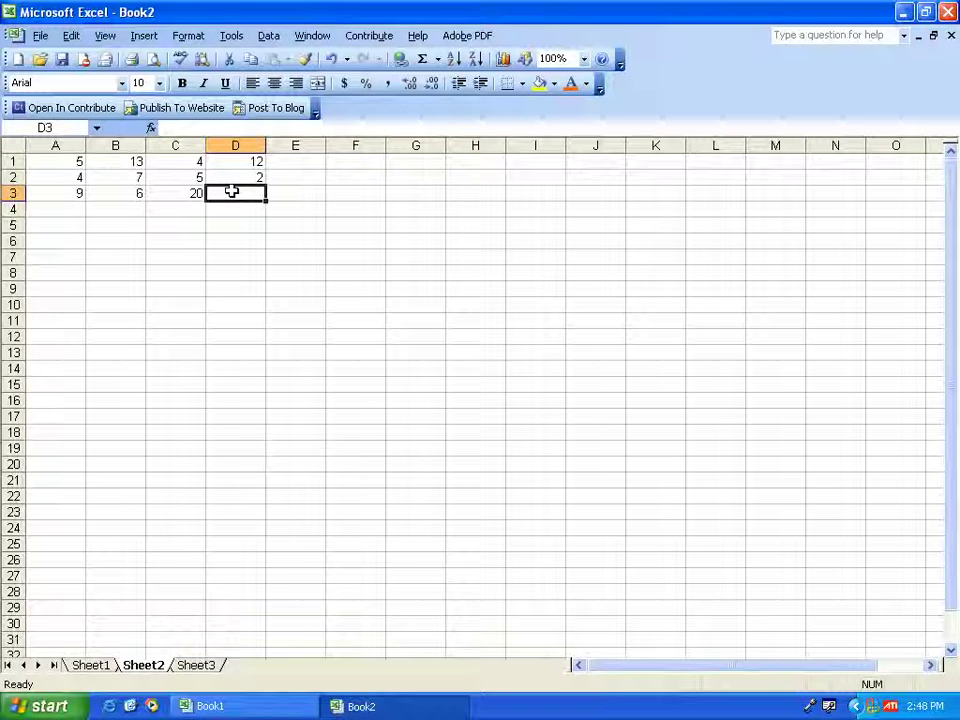
pyautogui.write('=')
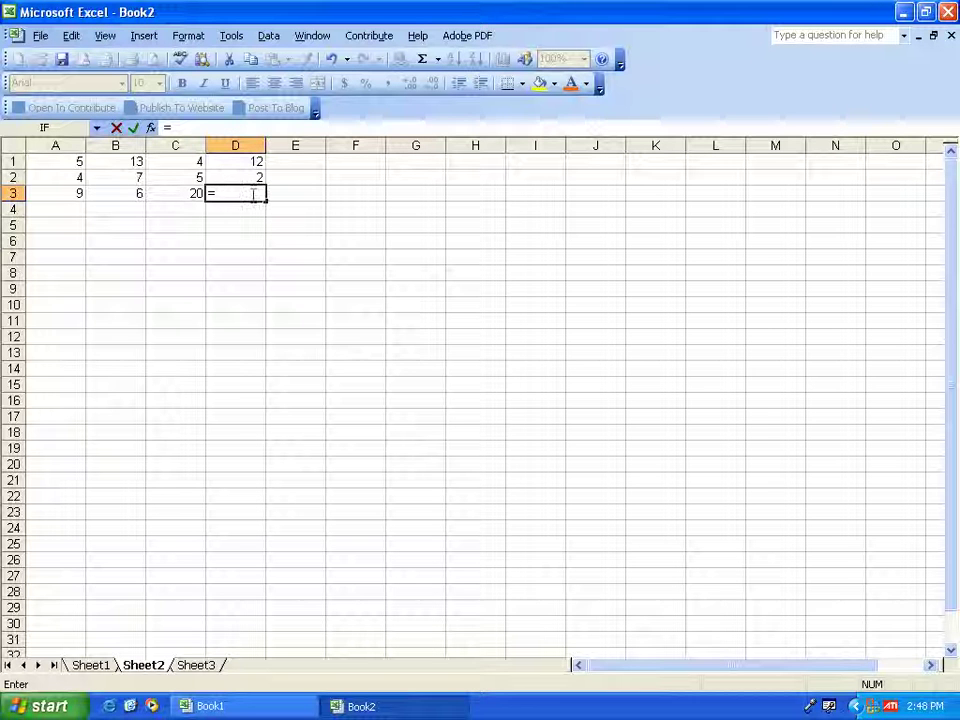
pyautogui.write('d')
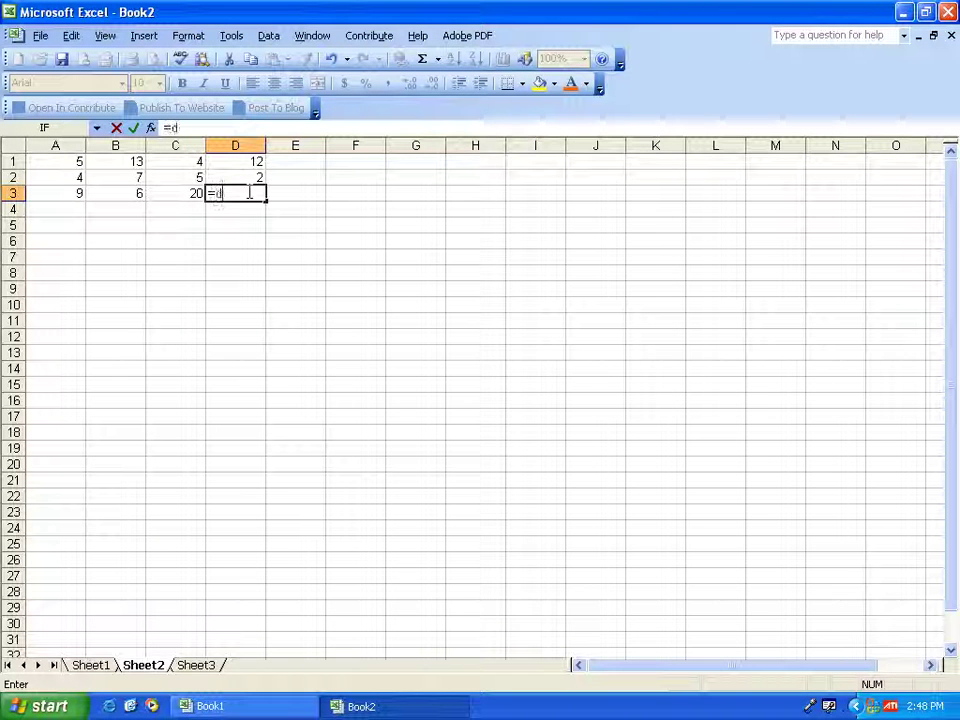
pyautogui.write('1/')
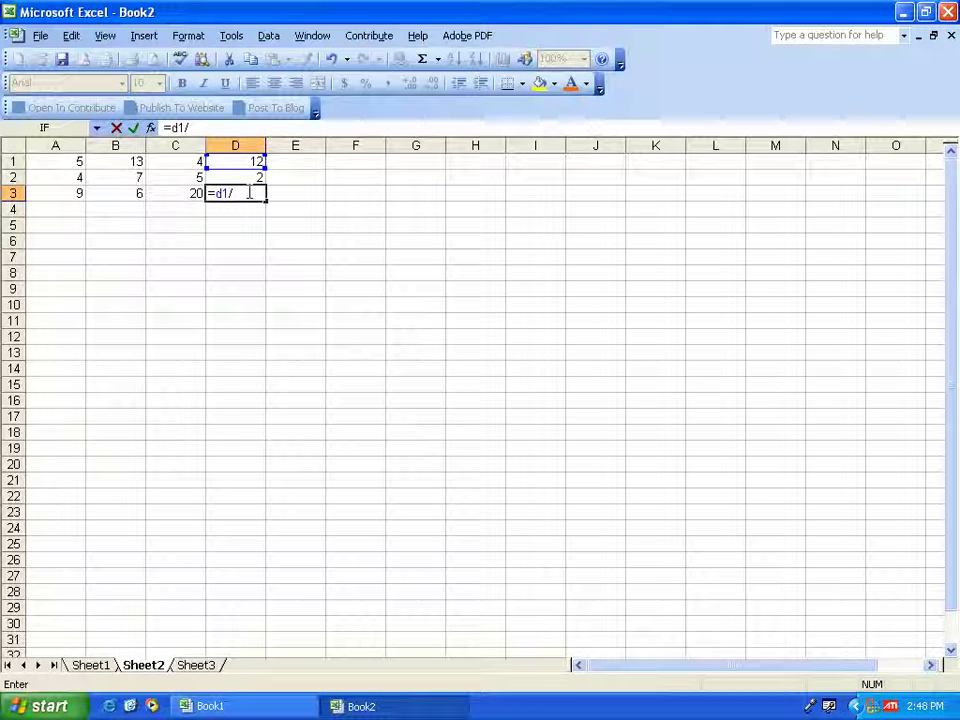
pyautogui.write('d2')
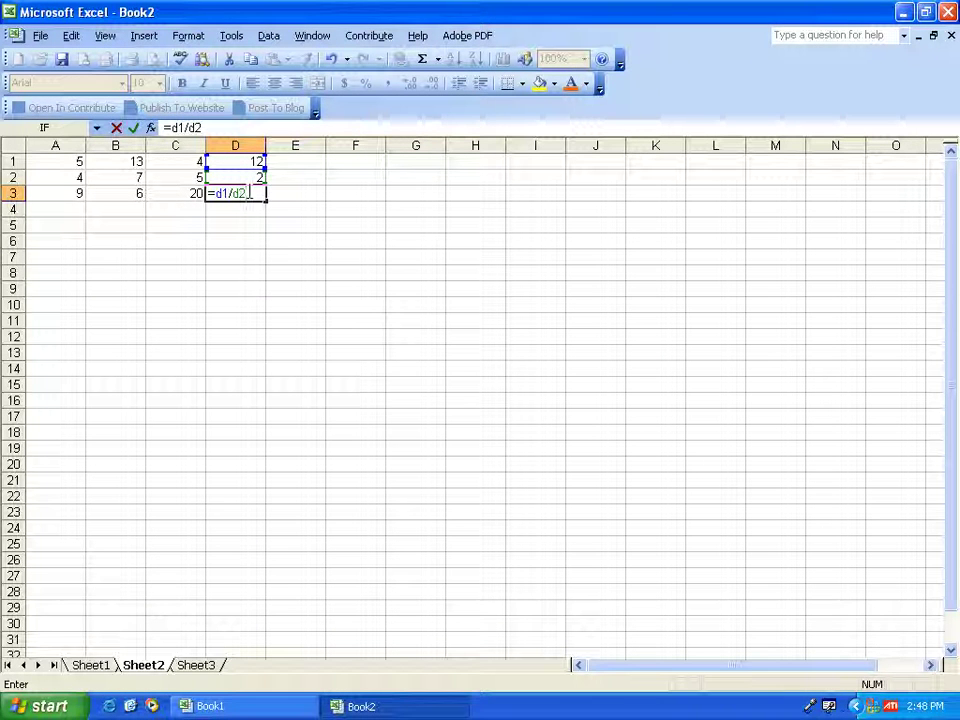
pyautogui.press('Return')
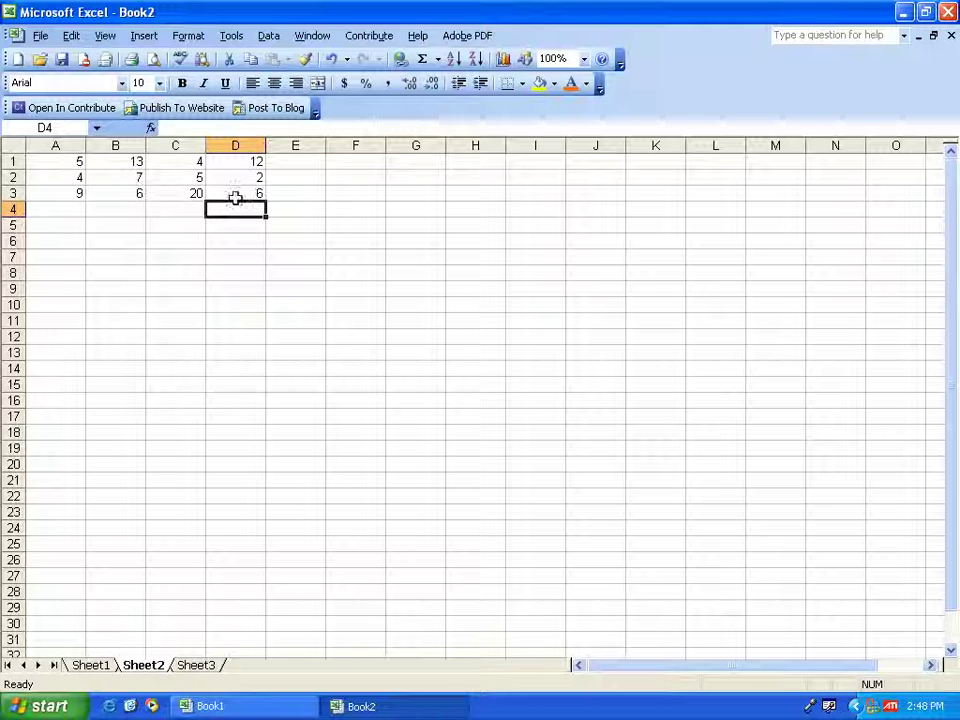
pyautogui.click(235, 193)
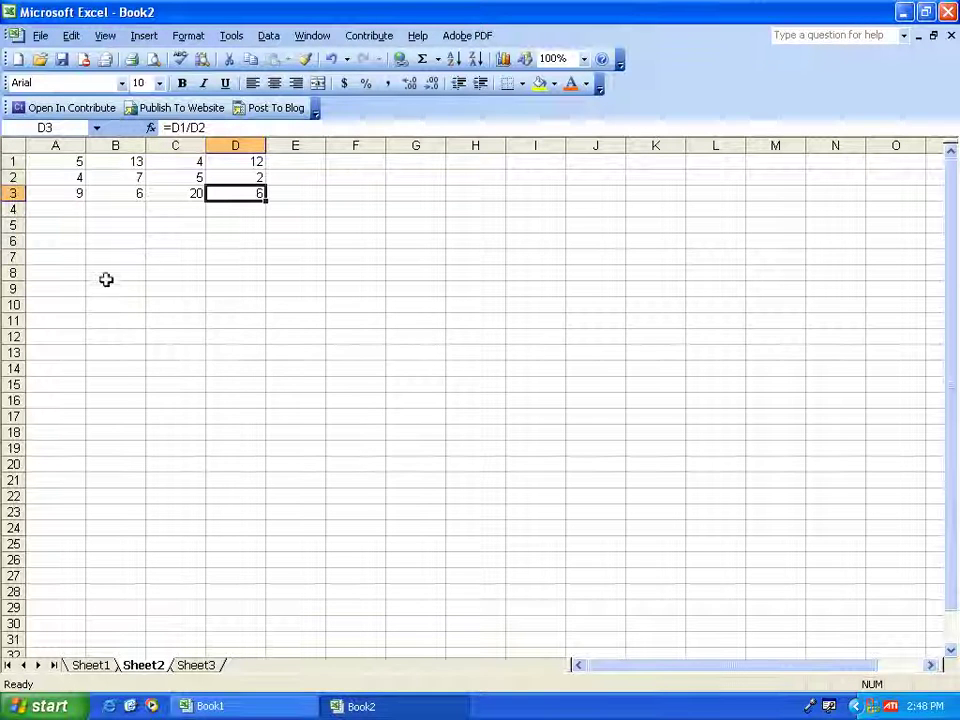
# Step: Enter the numbers 1, 2, 3, 4 and 5 down column F in cells F1 to F5
pyautogui.click(369, 162)
pyautogui.write('1')
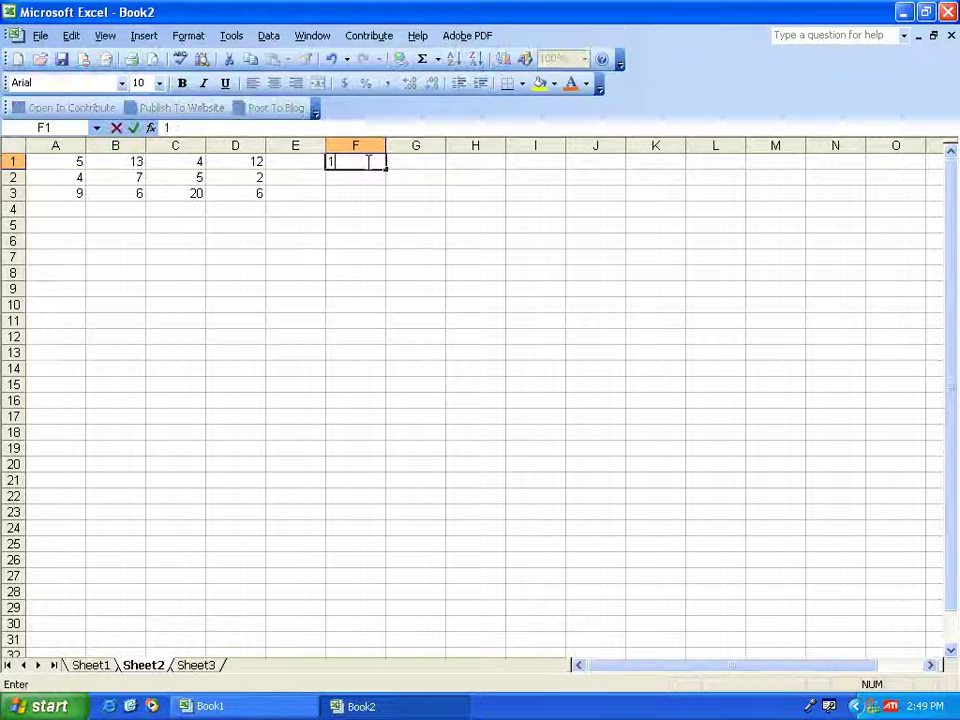
pyautogui.press('Return')
pyautogui.write('2')
pyautogui.press('Return')
pyautogui.write('3')
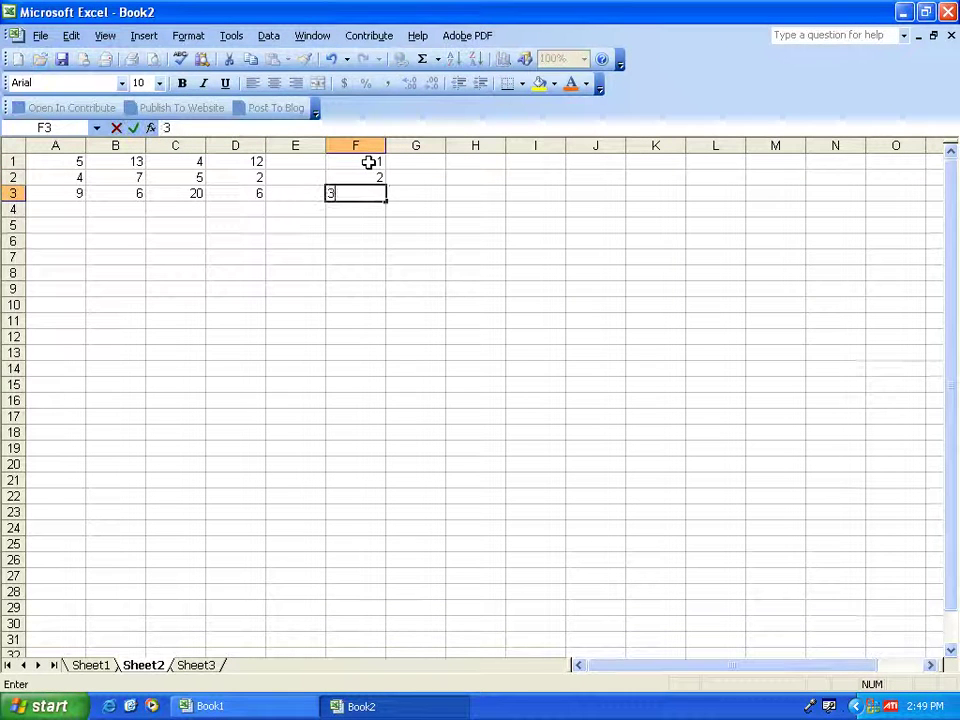
pyautogui.press('Return')
pyautogui.write('4')
pyautogui.press('Return')
pyautogui.write('5')
pyautogui.press('Return')
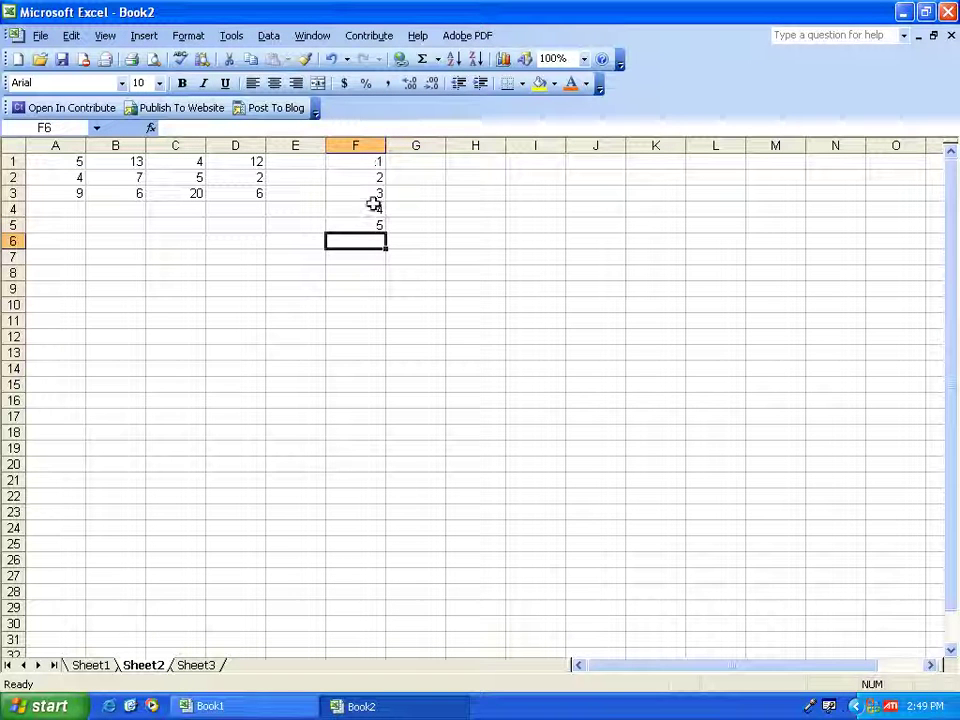
# Step: Use AutoSum to total F1:F5 in cell F6 and select that cell to check its formula
pyautogui.click(359, 162)
pyautogui.moveTo(359, 162); pyautogui.dragTo(351, 229)
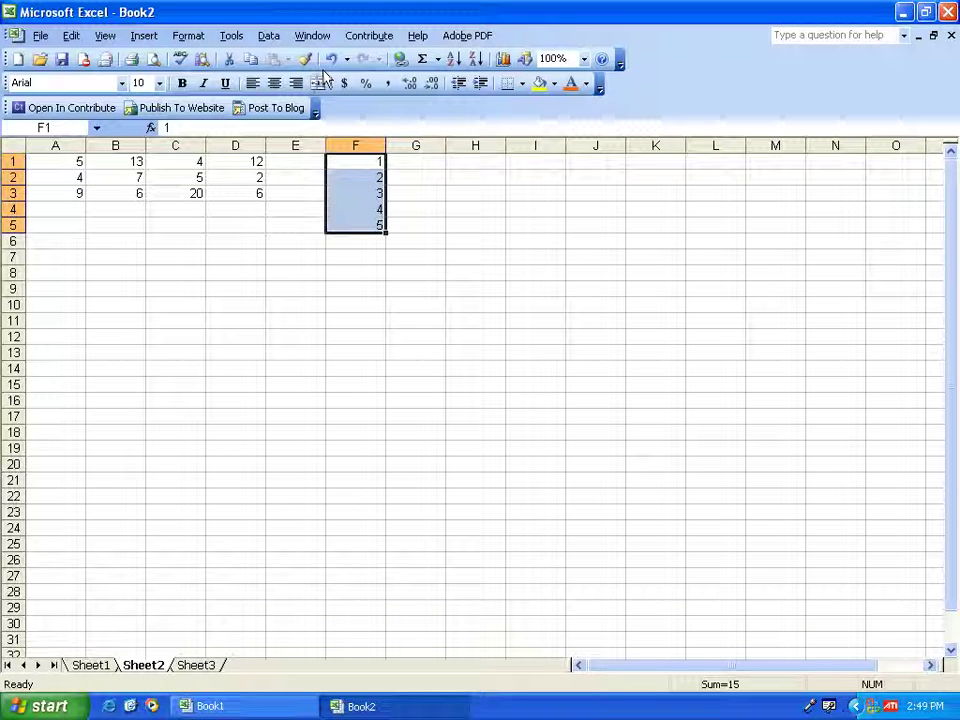
pyautogui.click(424, 59)
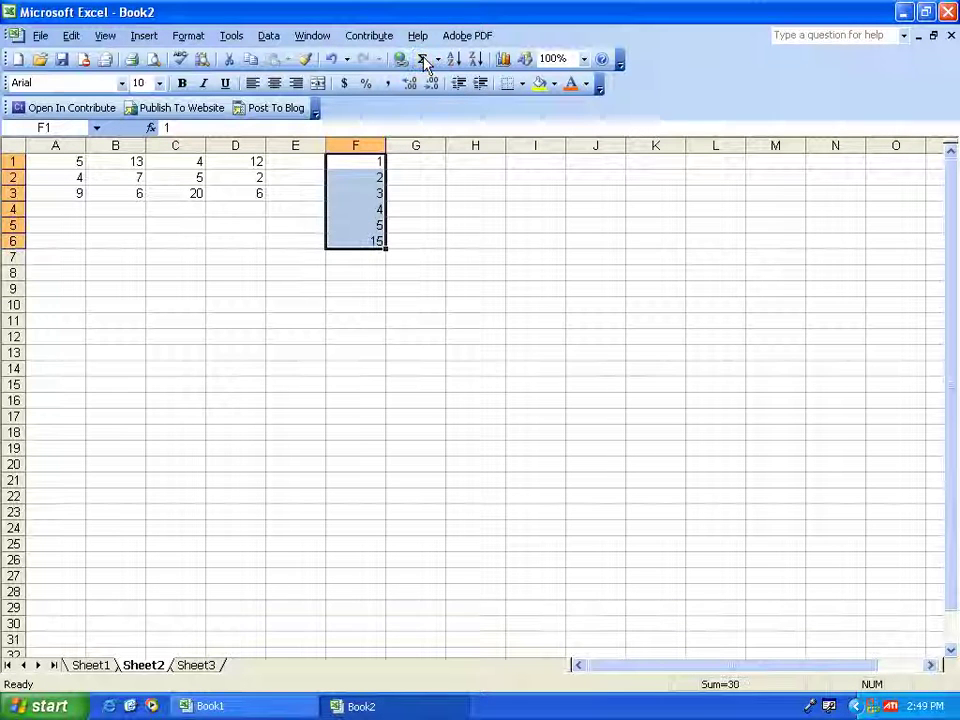
pyautogui.click(354, 242)
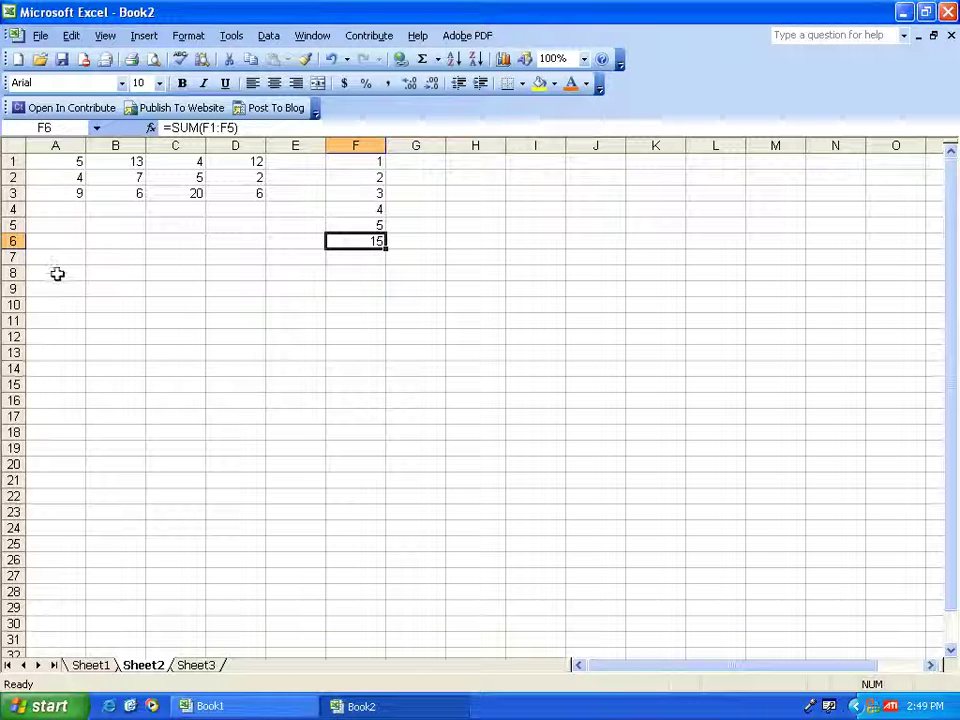
# Step: Type the number 1234567 into cell A5
pyautogui.click(59, 226)
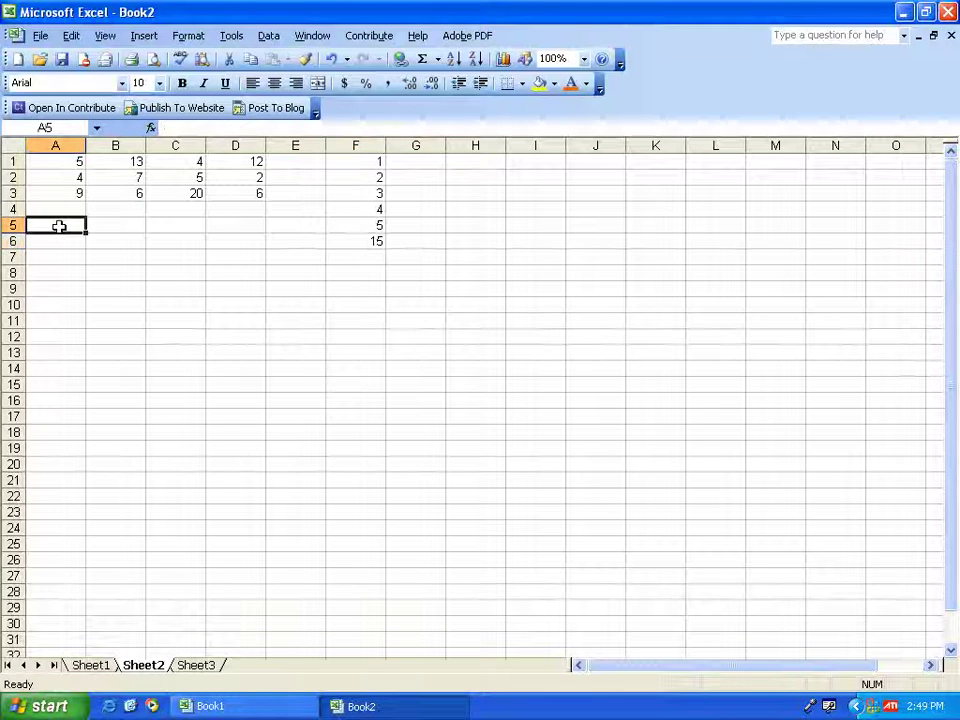
pyautogui.write('12')
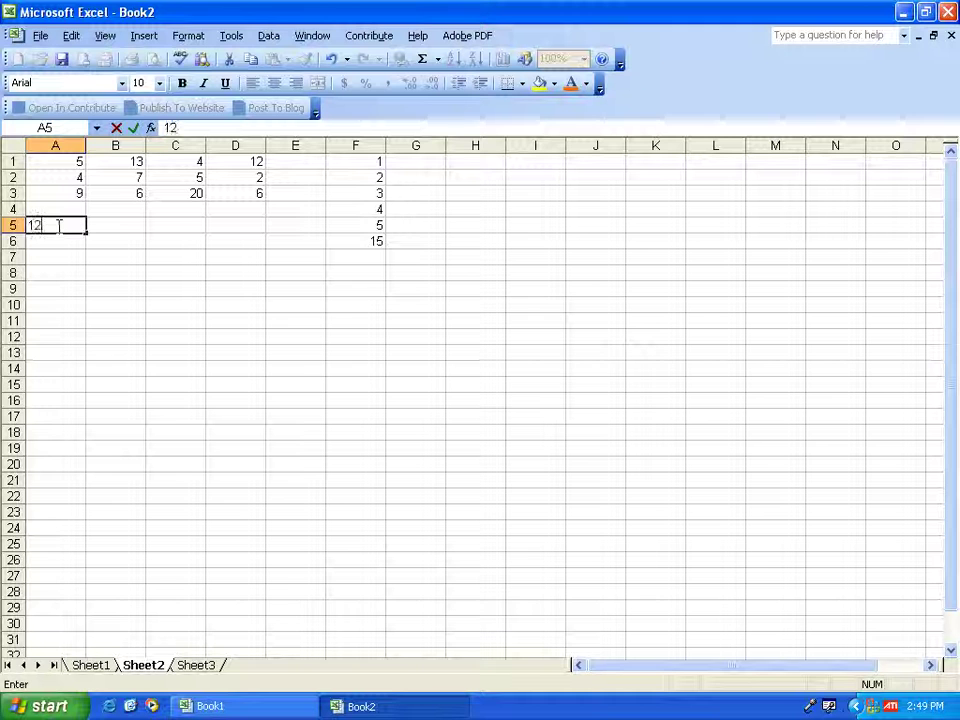
pyautogui.write('3456')
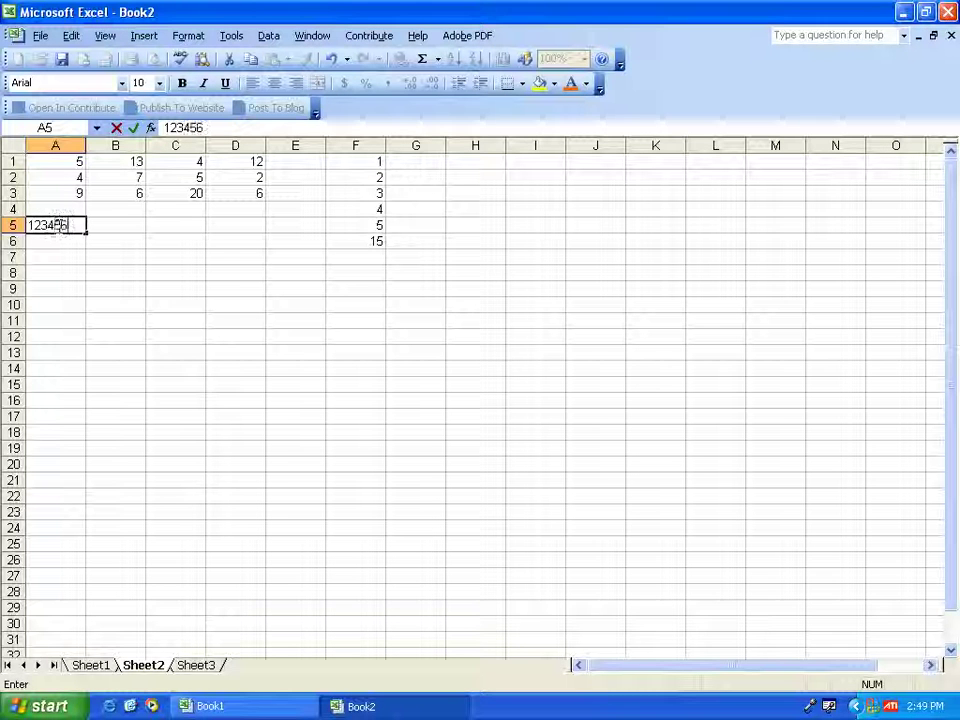
pyautogui.write('78')
pyautogui.press('BackSpace')
# Step: Format cell A5 as Number with 2 decimal places and the 1000 separator, and reselect it to compare with its stored value
pyautogui.moveTo(80, 224); pyautogui.dragTo(27, 224)
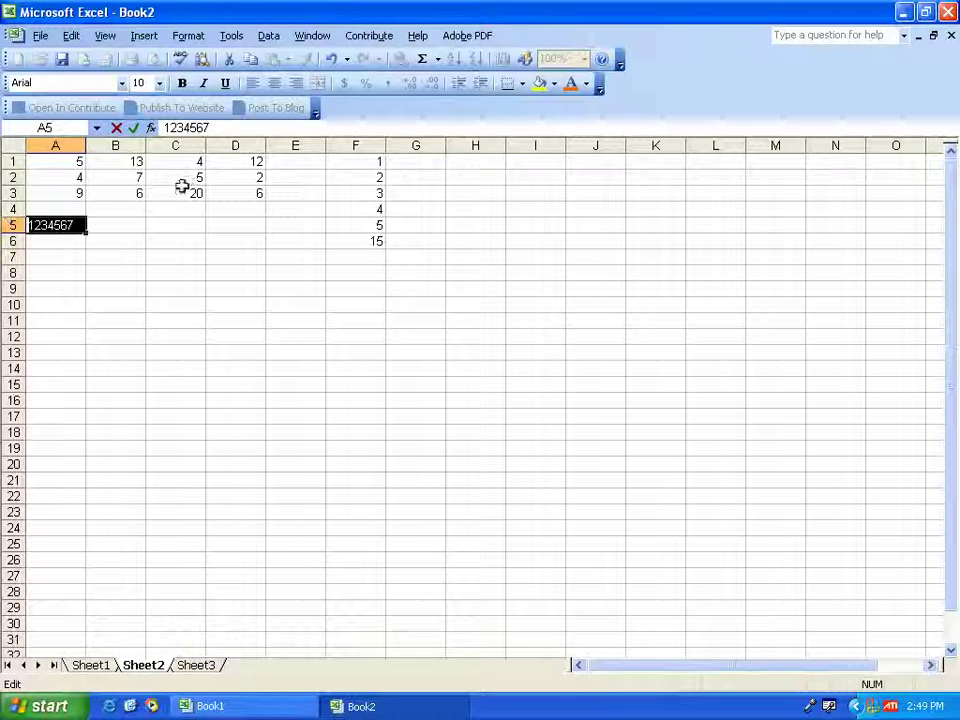
pyautogui.click(190, 38)
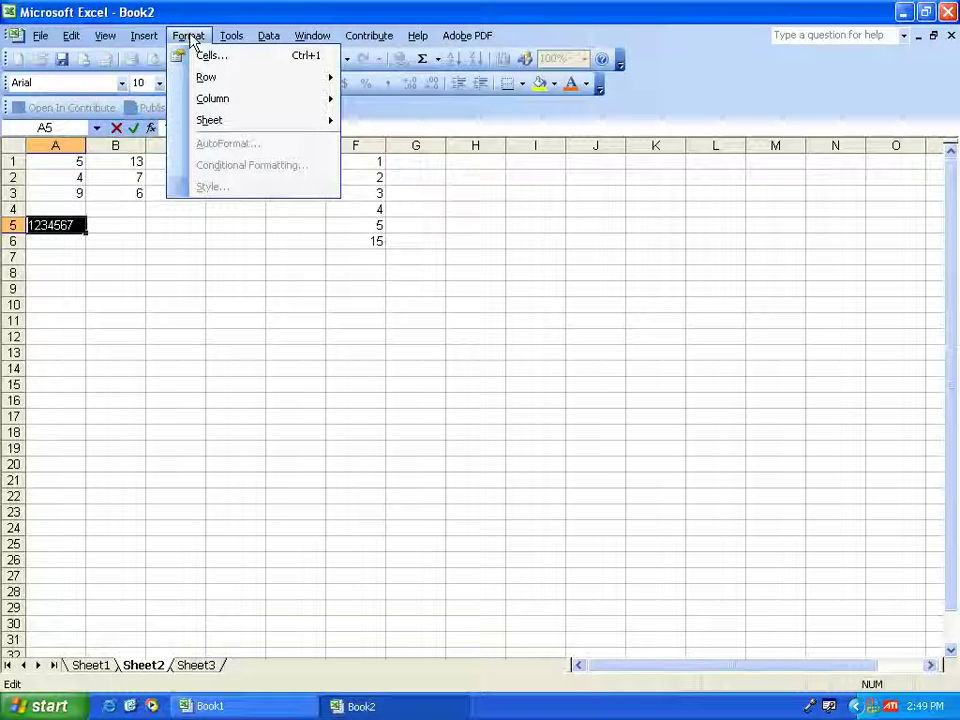
pyautogui.click(250, 57)
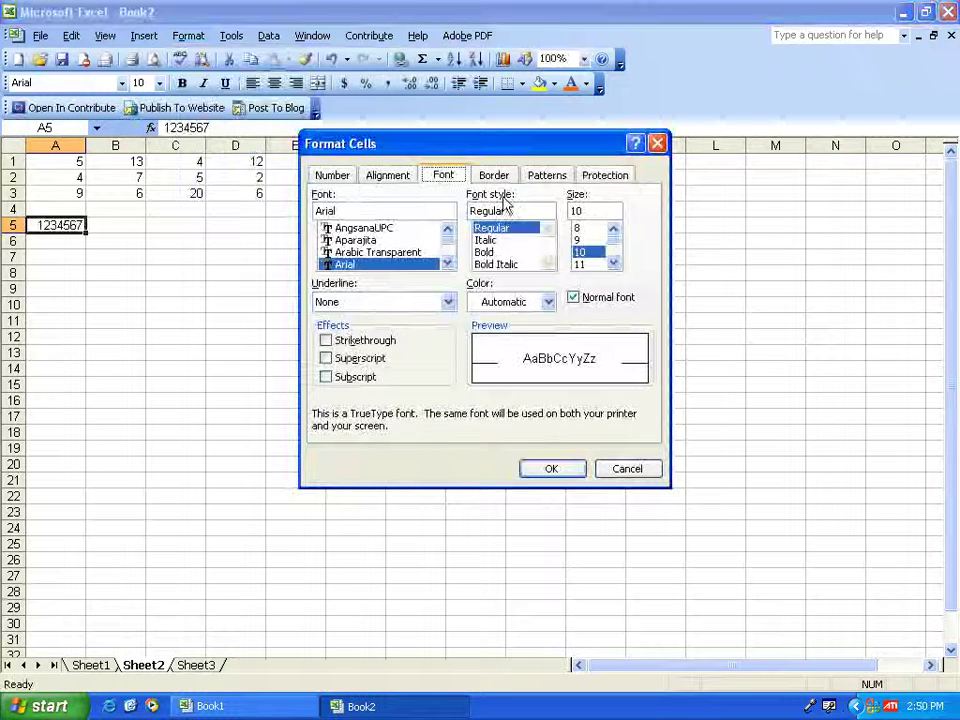
pyautogui.click(334, 176)
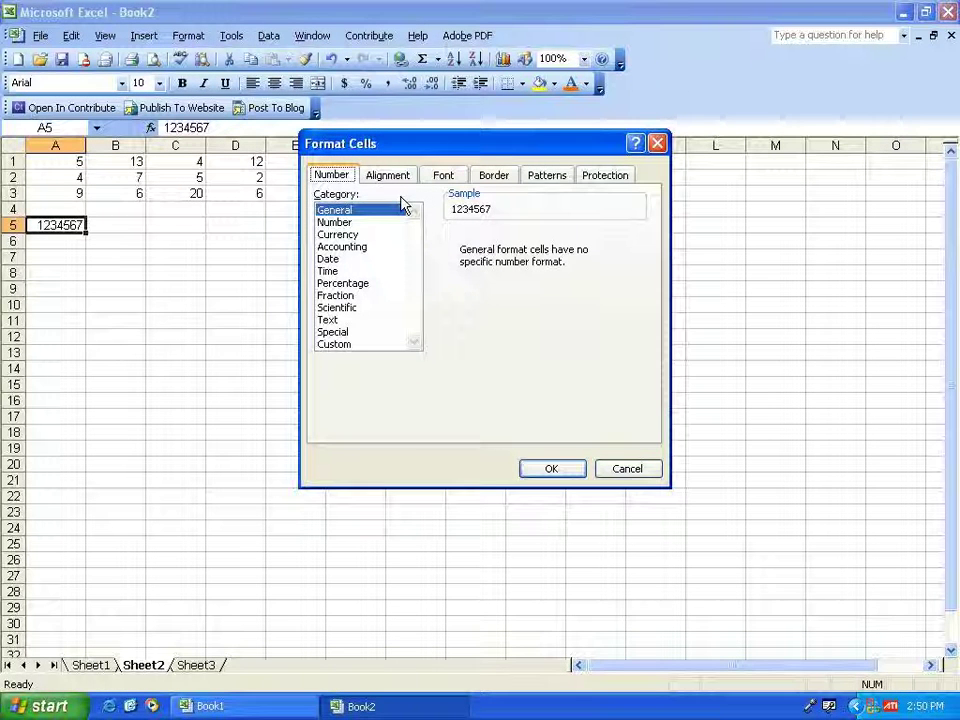
pyautogui.click(336, 223)
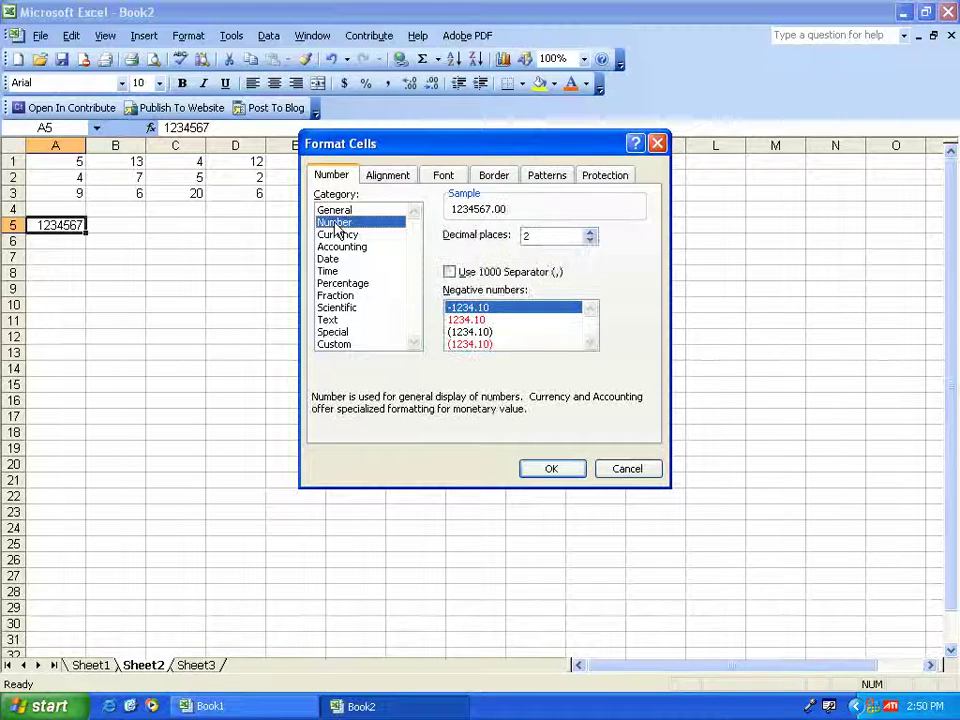
pyautogui.doubleClick(536, 236)
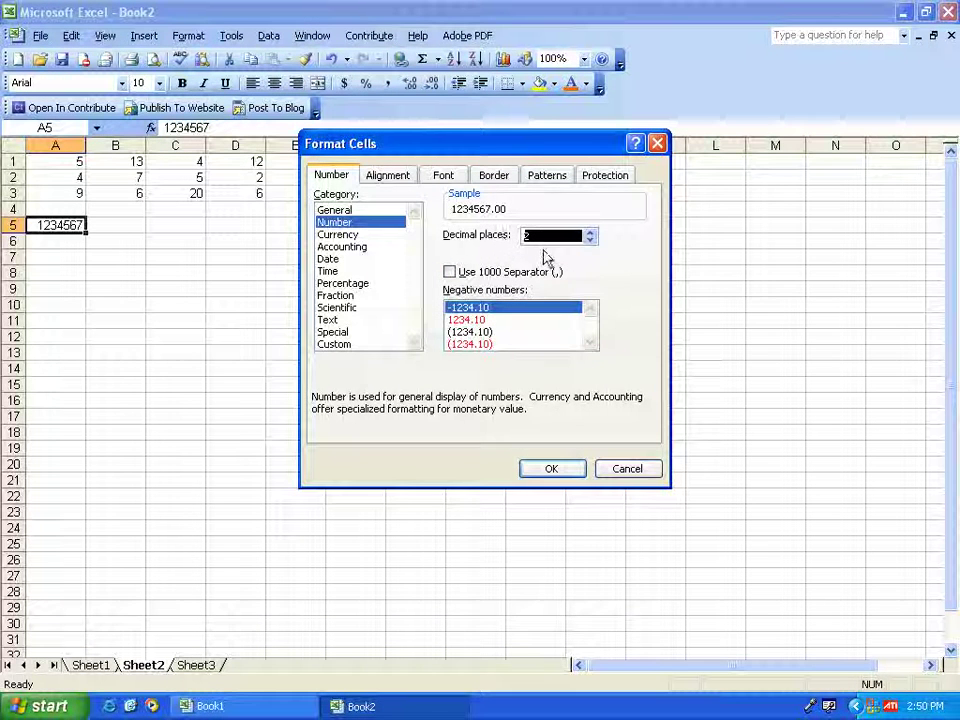
pyautogui.click(451, 273)
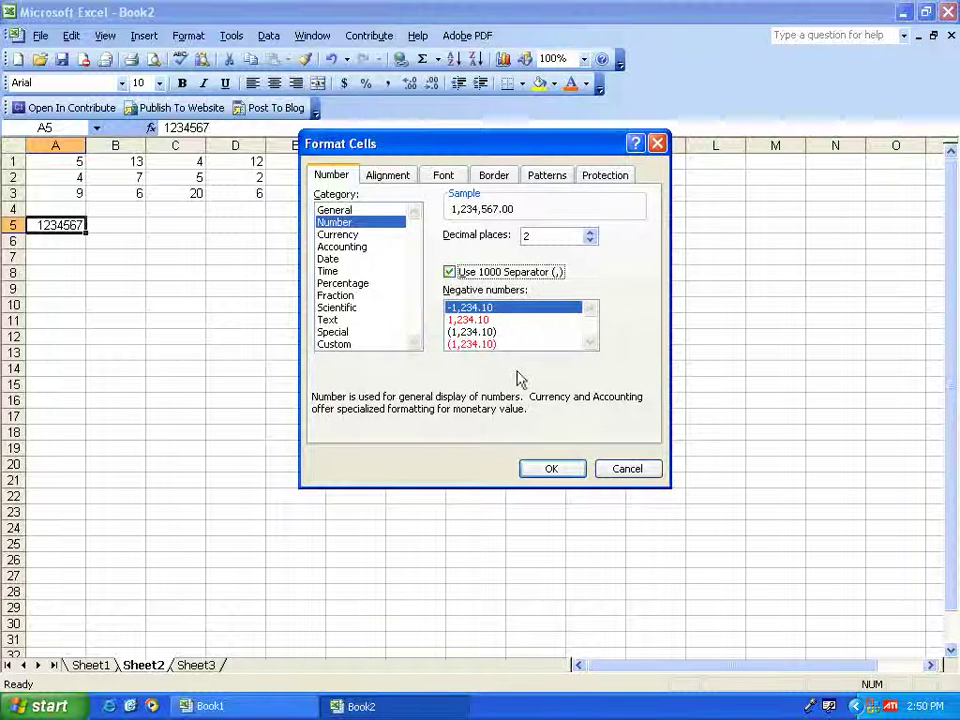
pyautogui.click(549, 472)
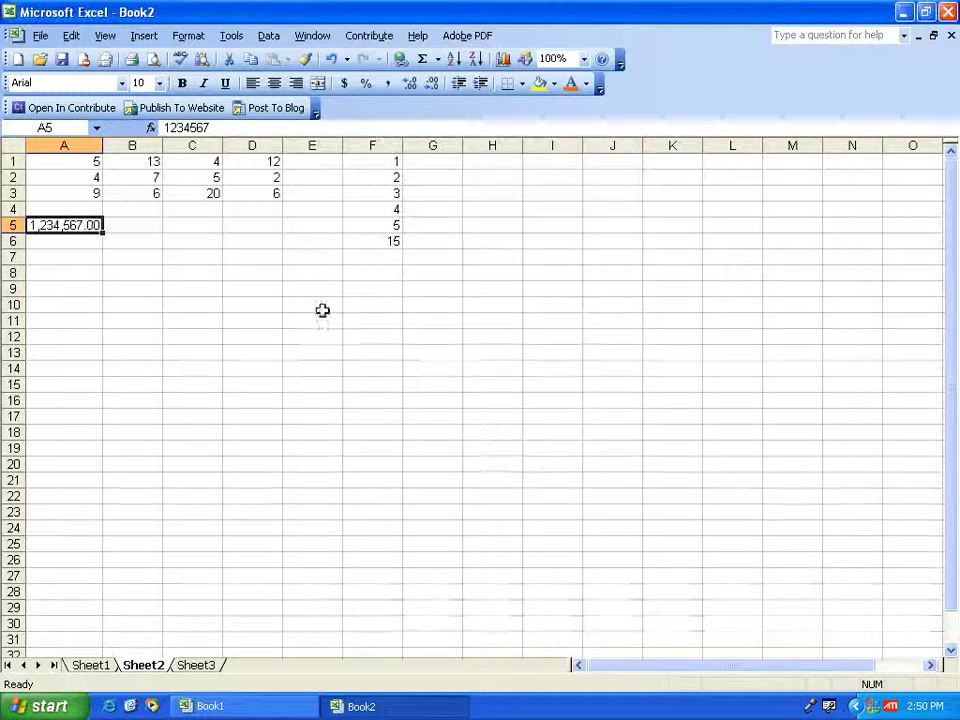
pyautogui.click(111, 229)
pyautogui.click(77, 223)
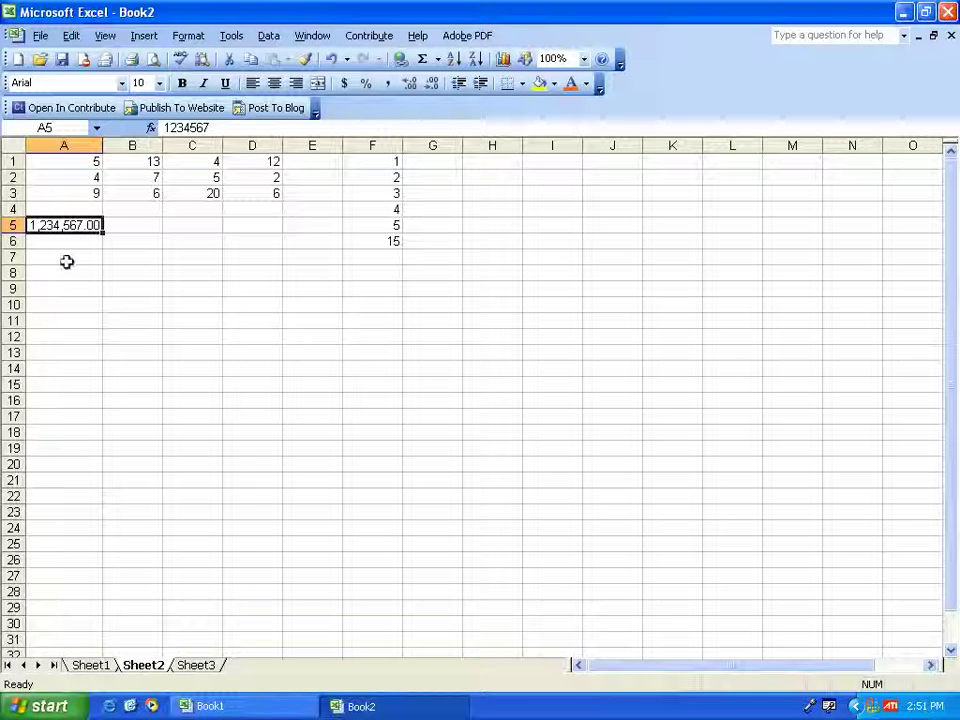
# Step: Select all of row 5 and delete it from the sheet
pyautogui.click(10, 225)
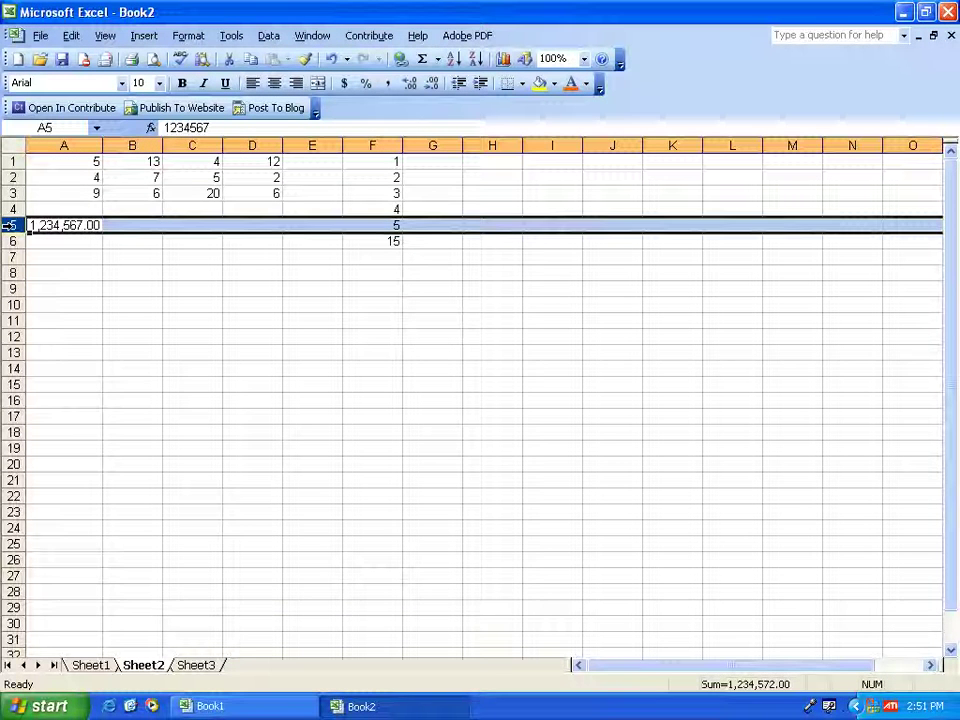
pyautogui.click(71, 38)
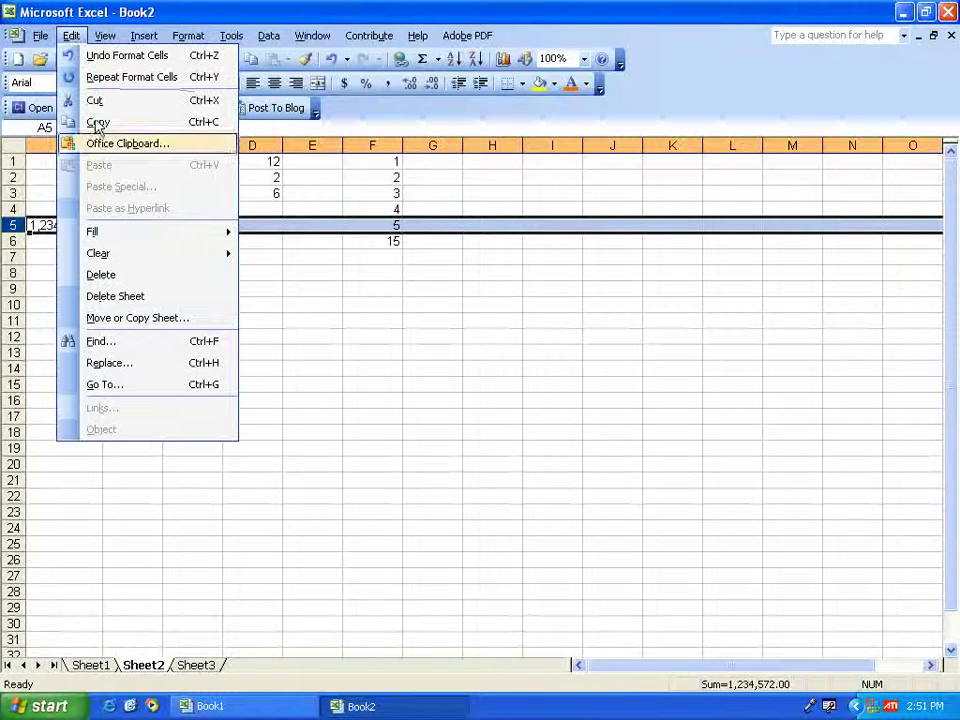
pyautogui.click(145, 281)
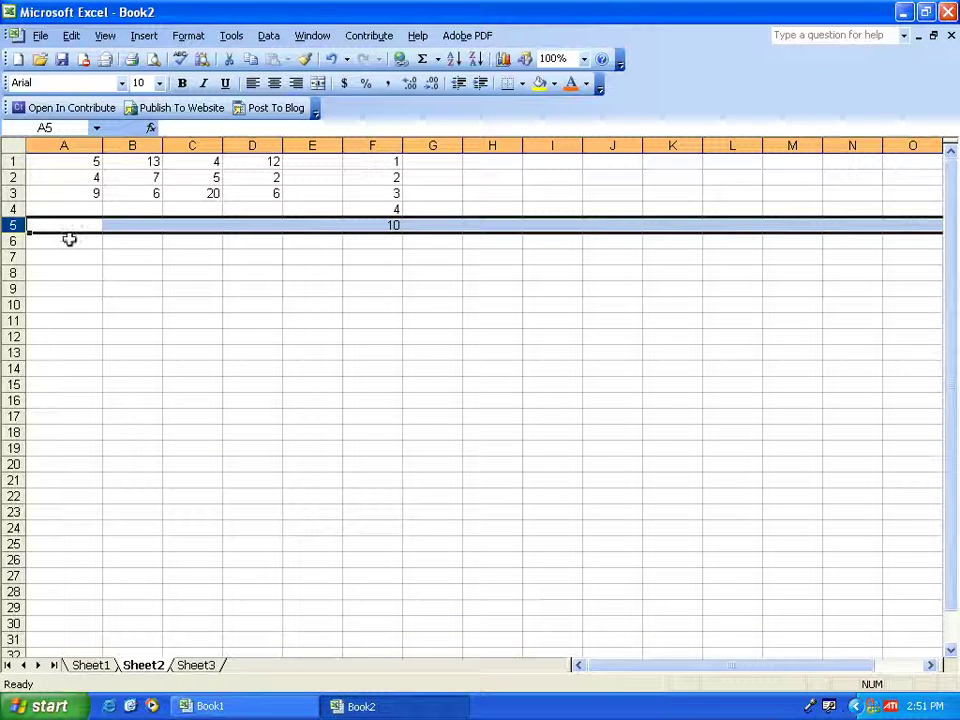
# Step: Apply an Outline border to cell B7 and select the cells around it to check the border
pyautogui.click(130, 263)
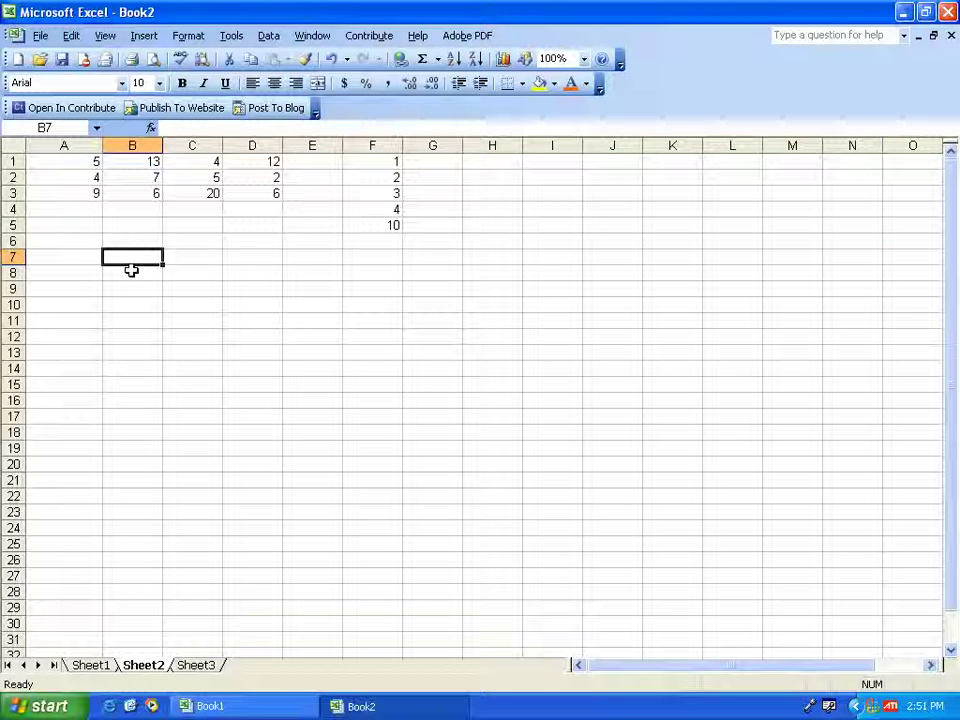
pyautogui.click(189, 38)
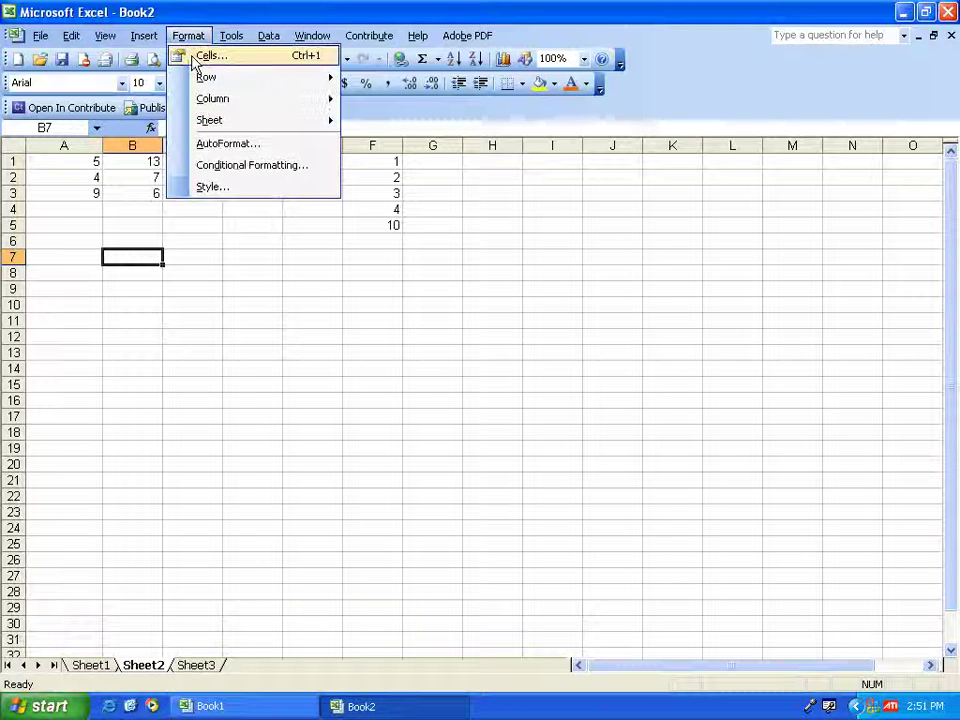
pyautogui.click(196, 57)
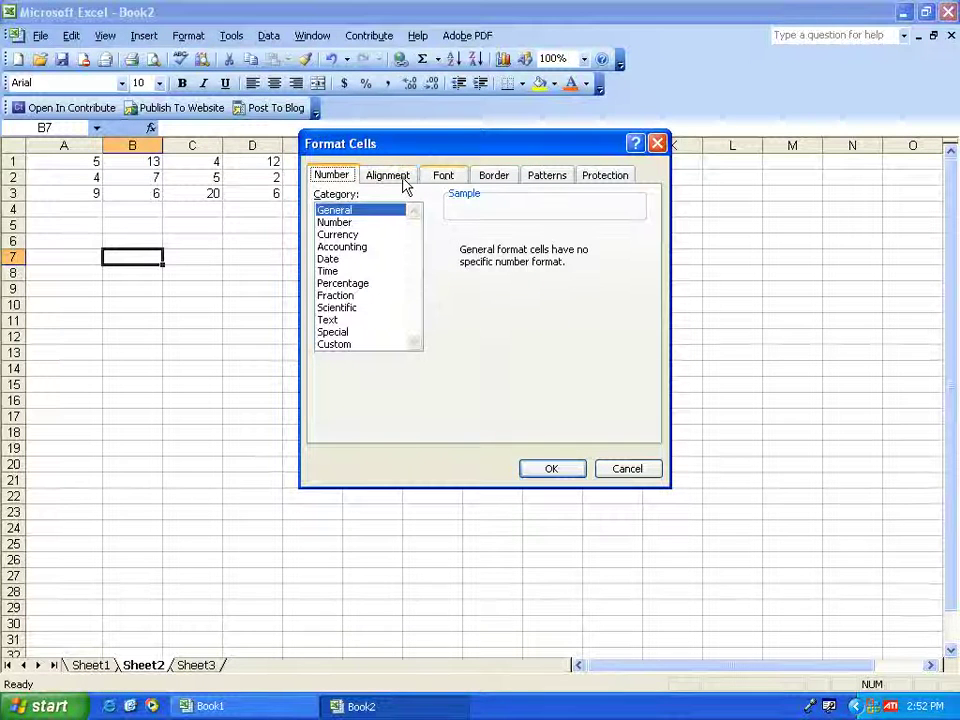
pyautogui.click(494, 178)
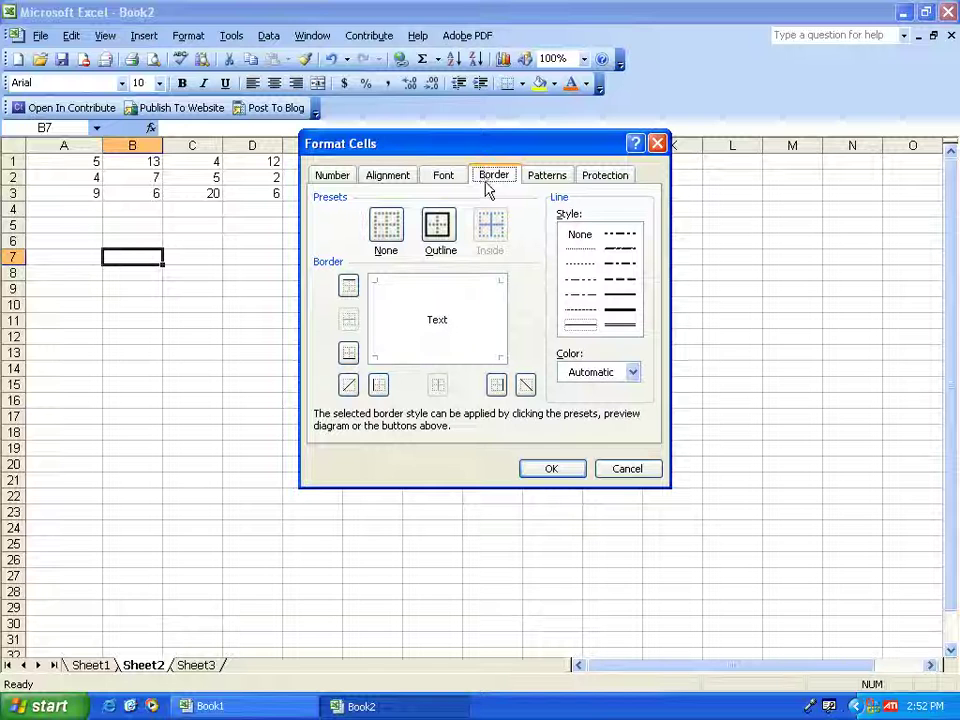
pyautogui.click(447, 236)
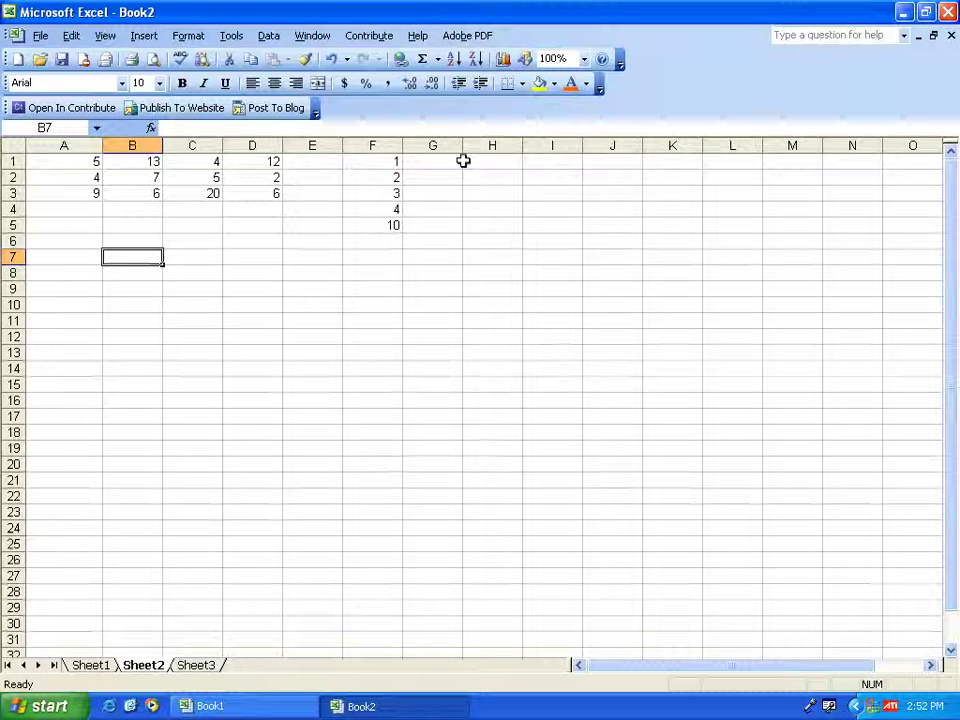
pyautogui.click(201, 268)
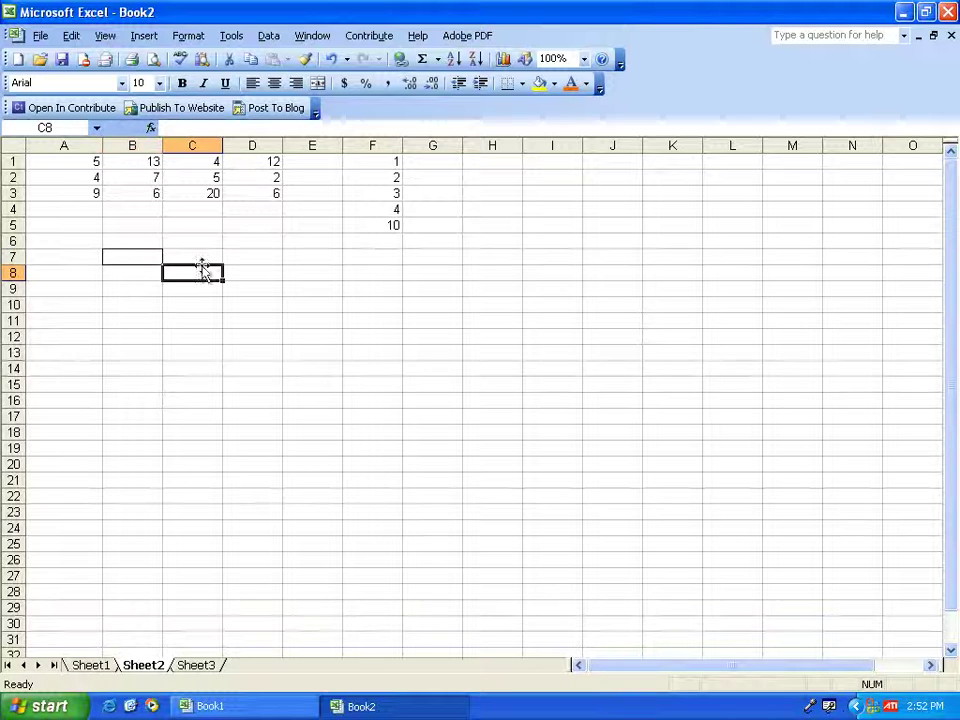
pyautogui.click(125, 266)
pyautogui.click(127, 257)
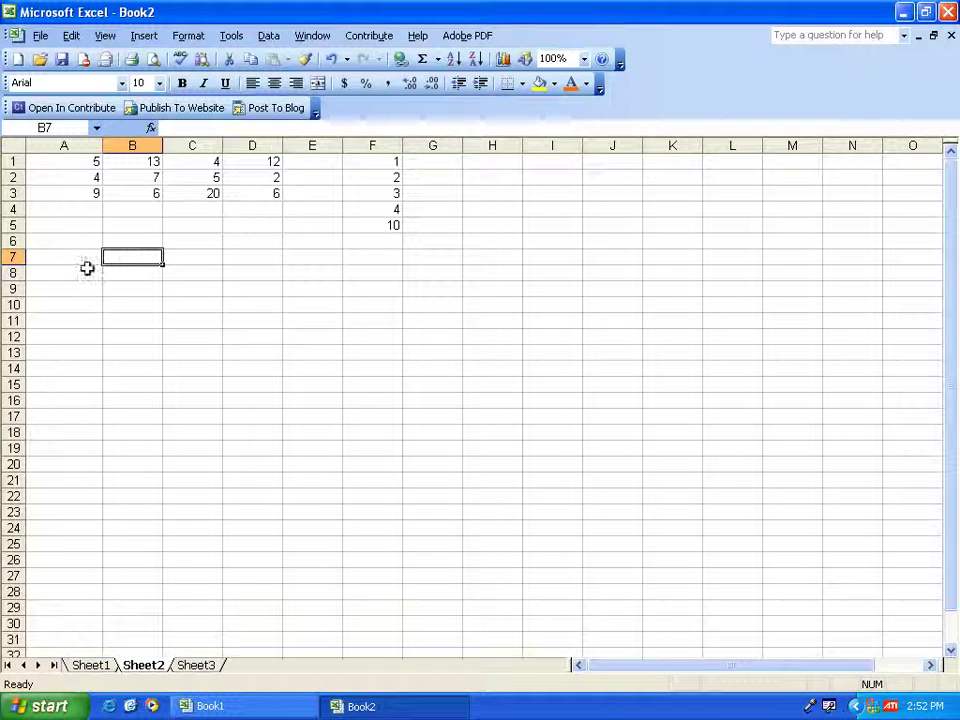
# Step: Merge all the cells of row 7 into one through the alignment settings and check the merged row
pyautogui.click(15, 257)
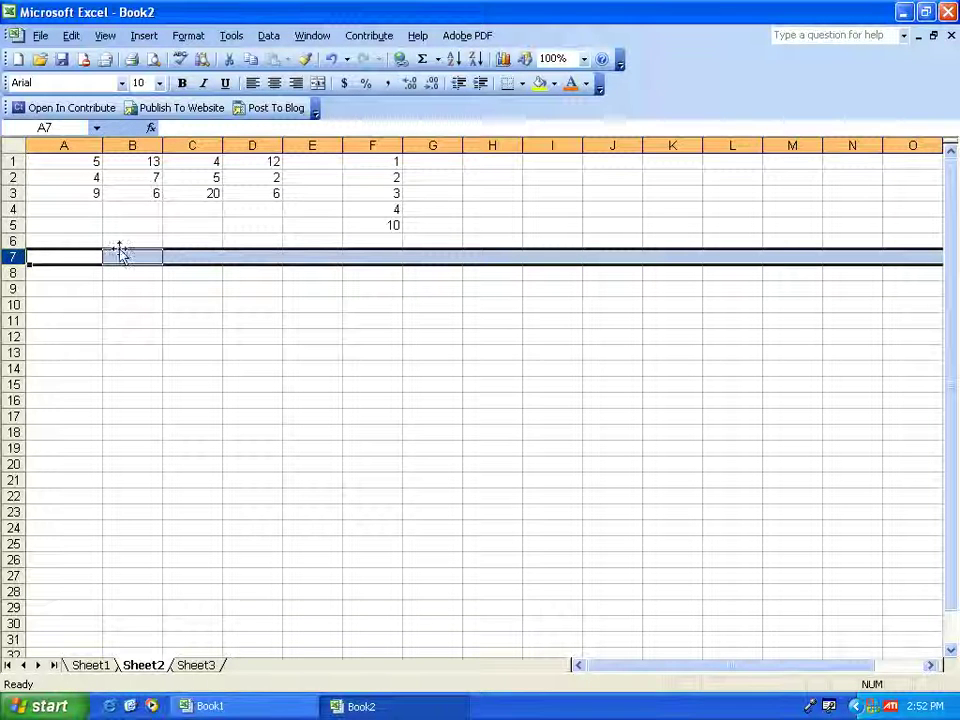
pyautogui.click(202, 42)
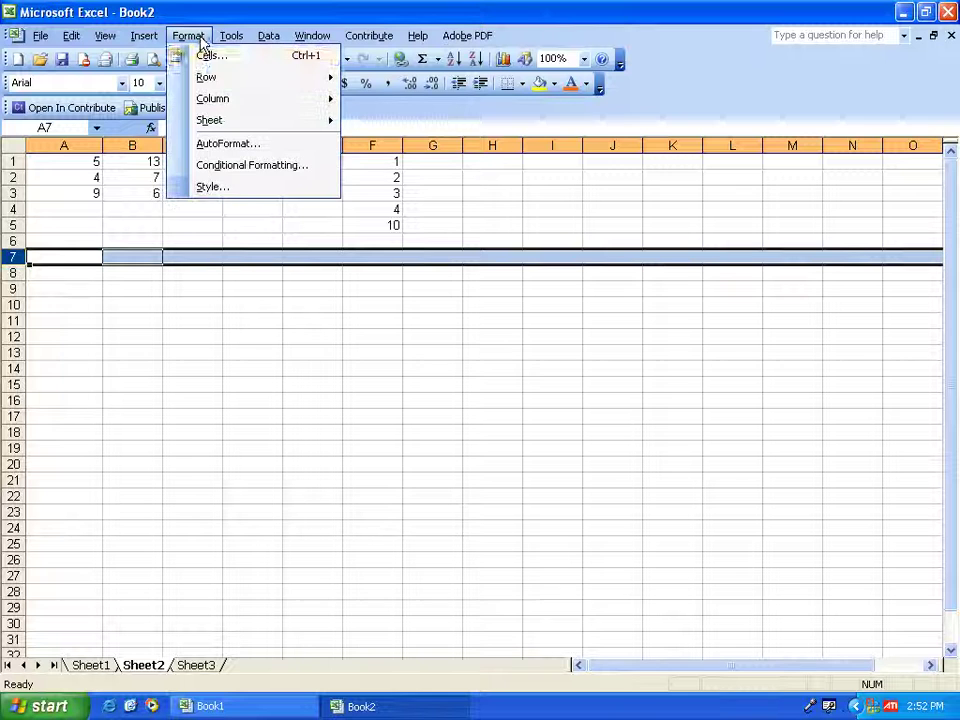
pyautogui.click(207, 57)
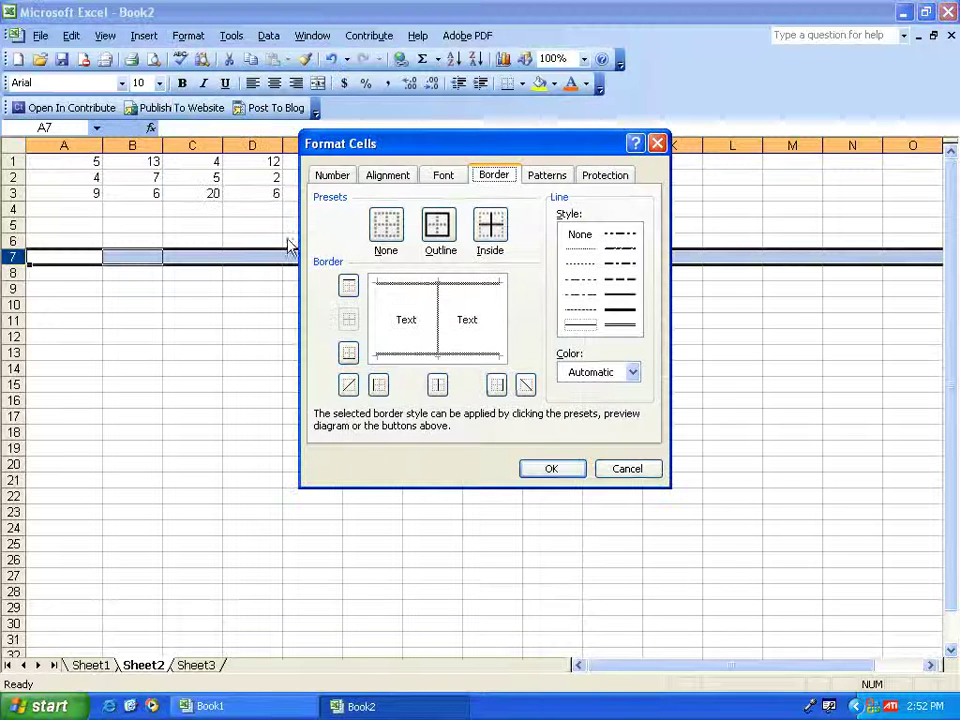
pyautogui.click(389, 176)
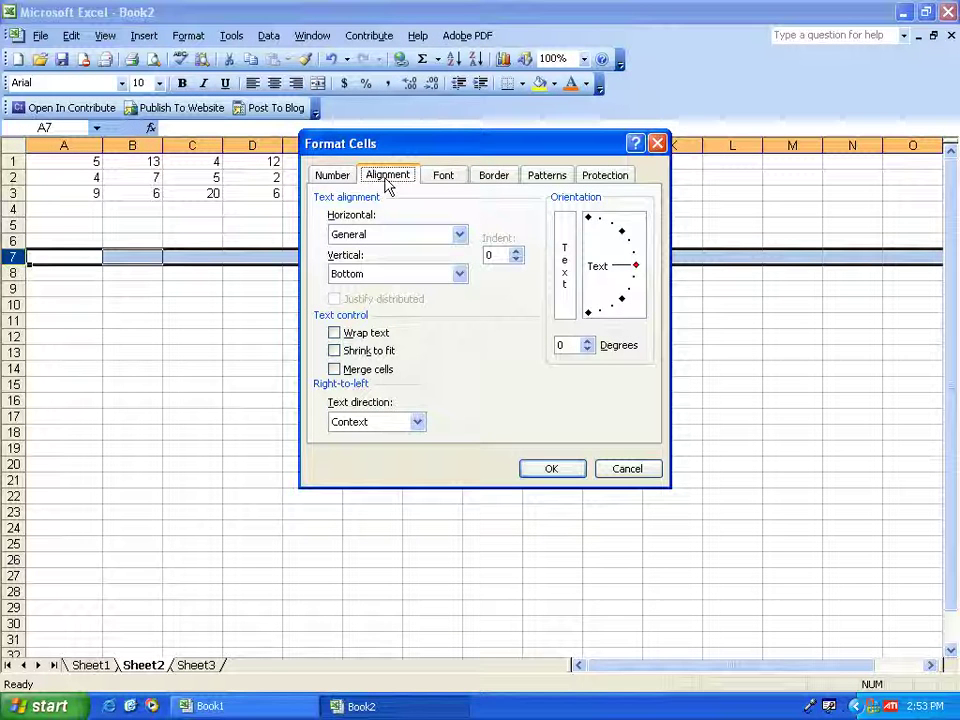
pyautogui.click(364, 374)
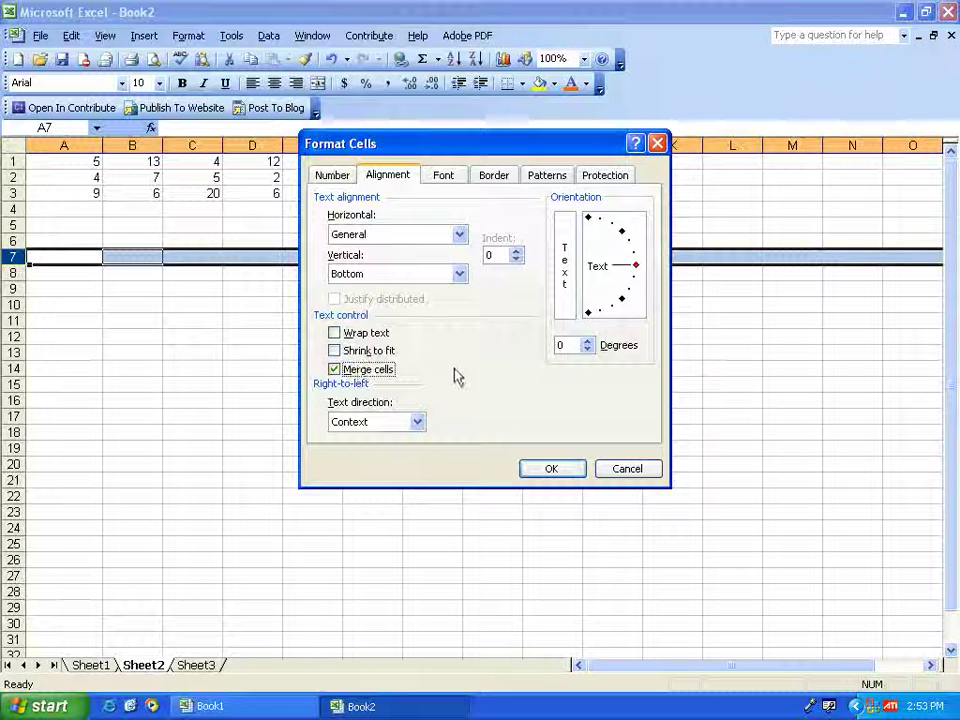
pyautogui.click(550, 470)
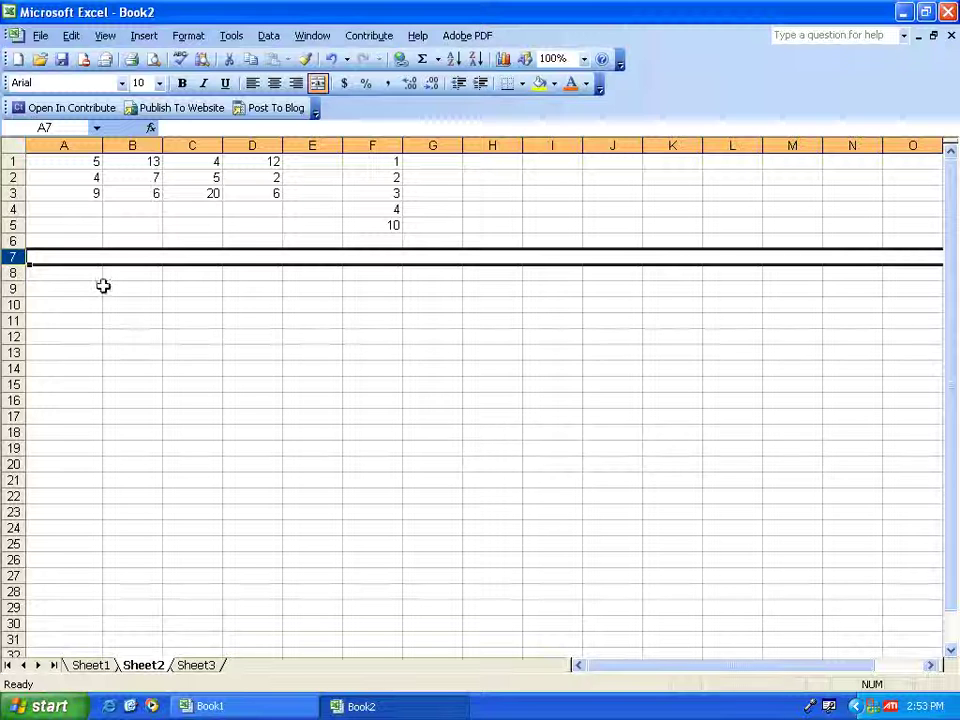
pyautogui.click(178, 287)
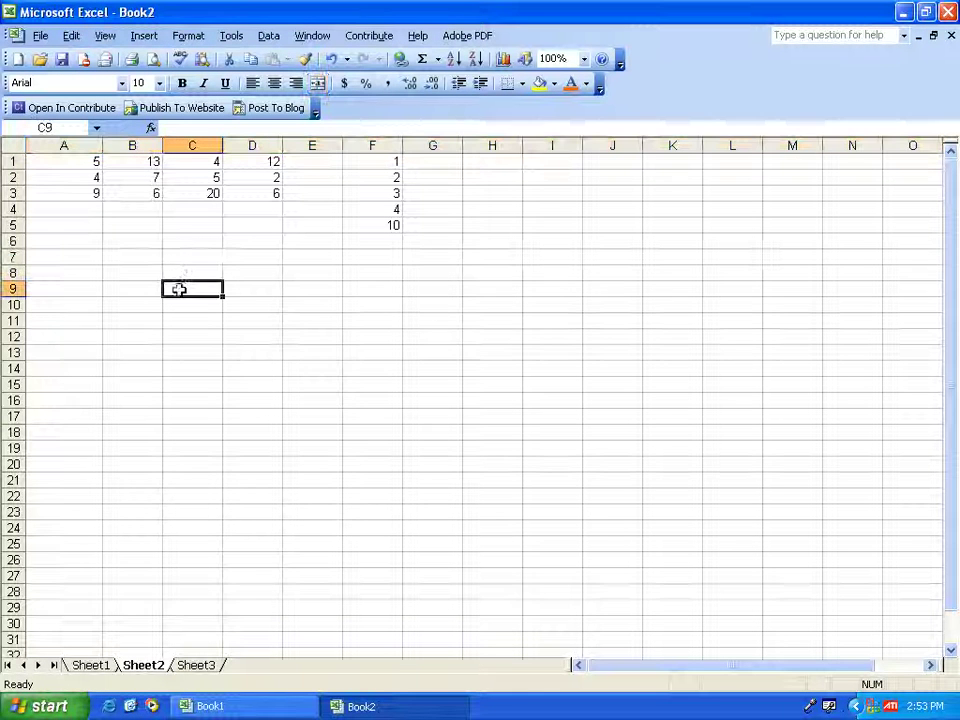
pyautogui.click(176, 259)
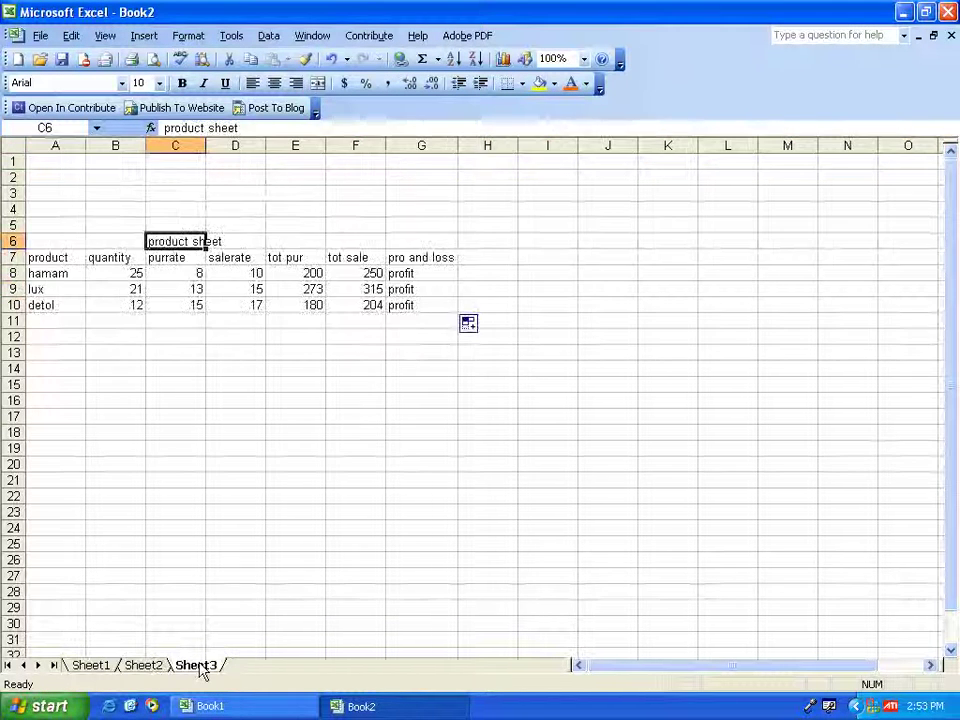
# Step: Check which cell of Sheet3 holds the "product sheet" title by selecting around it and opening C6 for editing
pyautogui.click(250, 336)
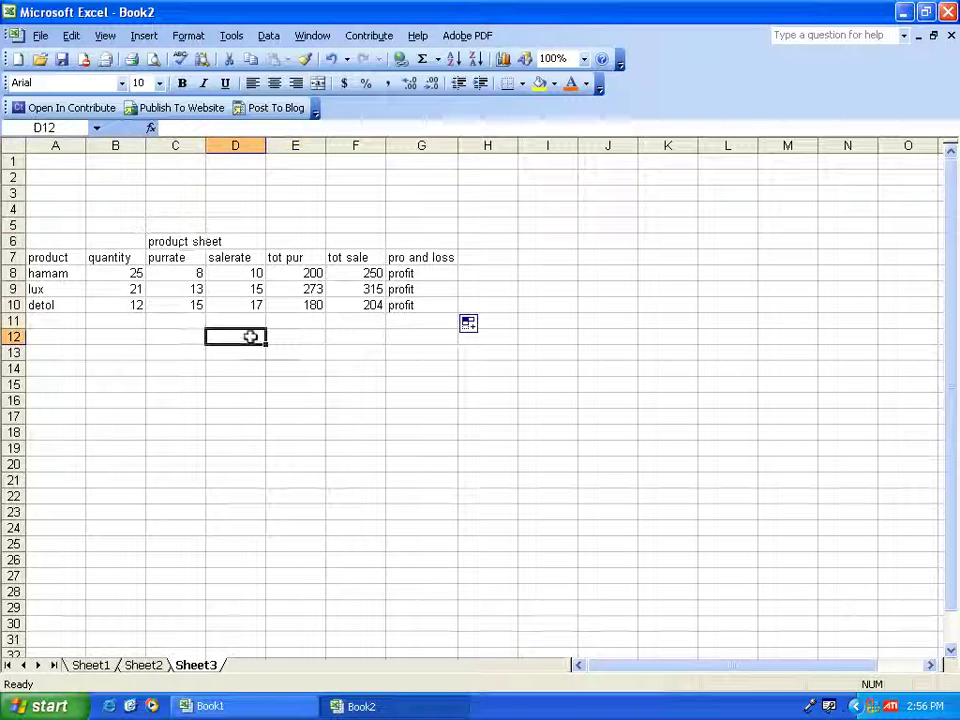
pyautogui.click(164, 243)
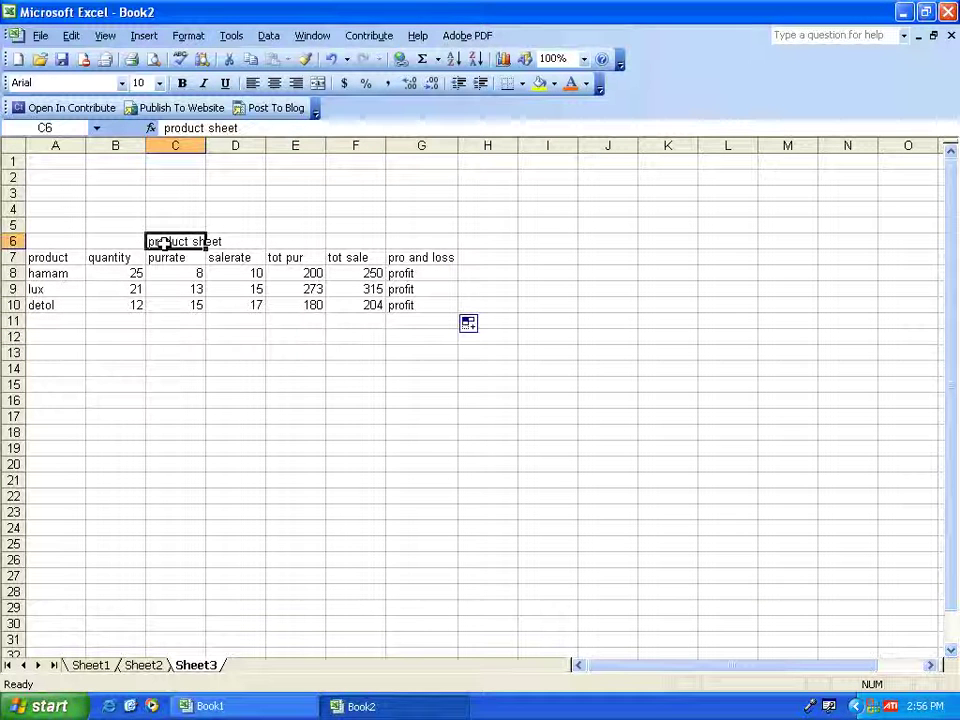
pyautogui.click(255, 244)
pyautogui.click(189, 242)
pyautogui.doubleClick(191, 242)
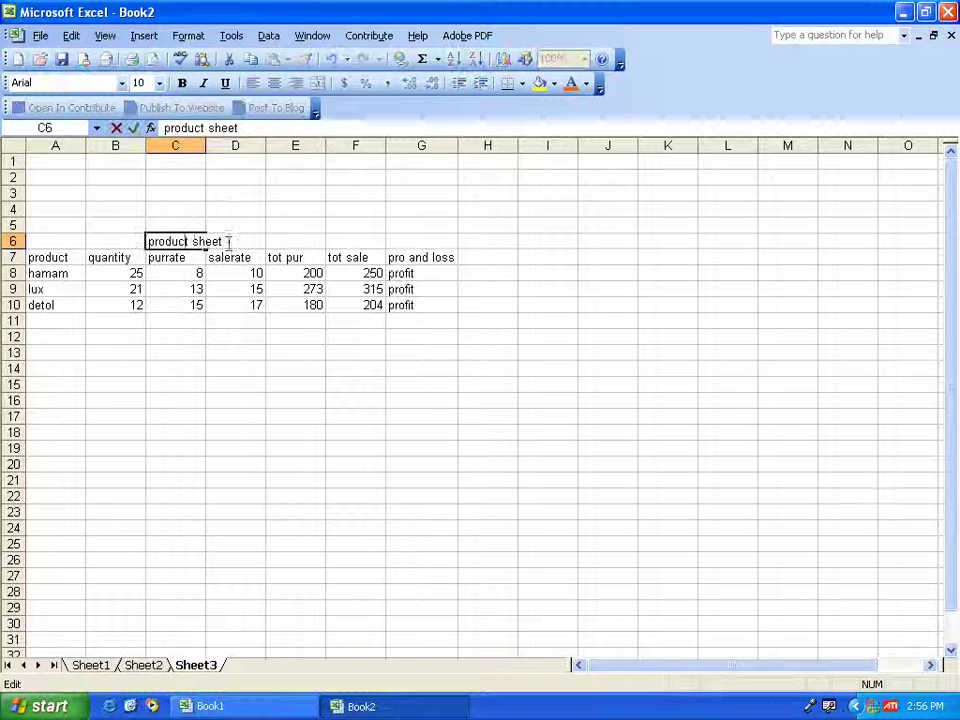
pyautogui.click(214, 240)
# Step: Apply the Classic 3 AutoFormat to the product table in A6:G10 and deselect it
pyautogui.moveTo(55, 241); pyautogui.dragTo(430, 303)
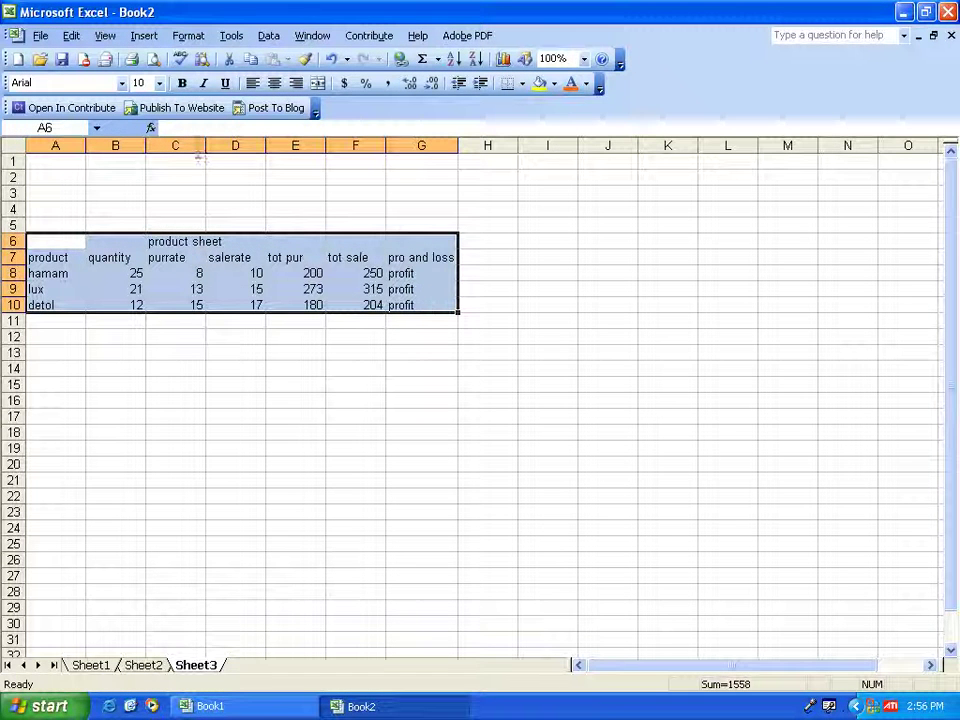
pyautogui.click(188, 36)
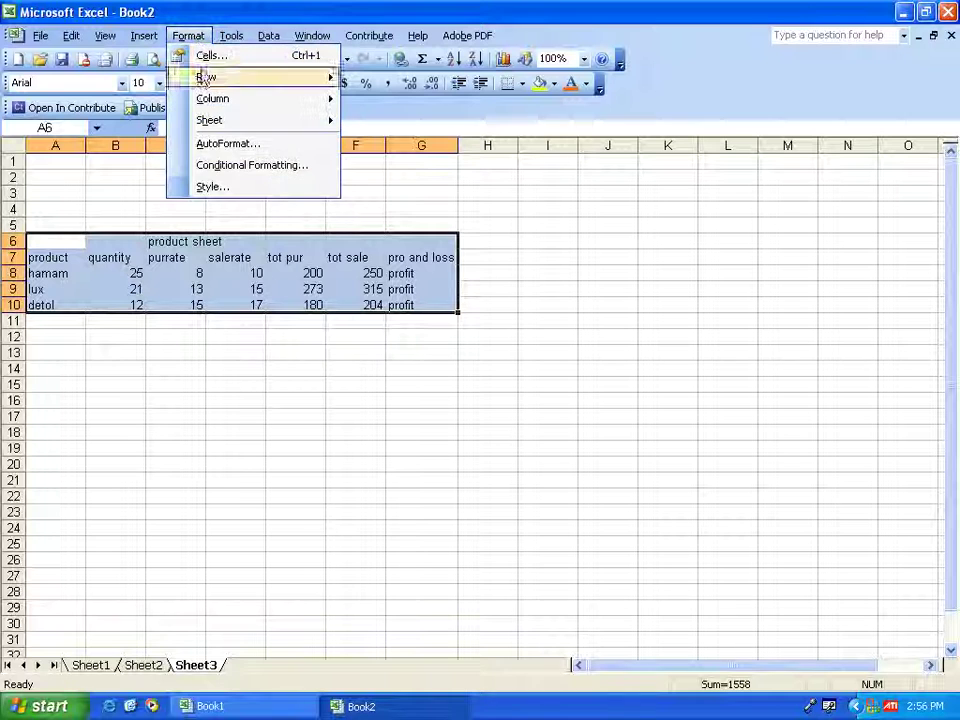
pyautogui.click(230, 145)
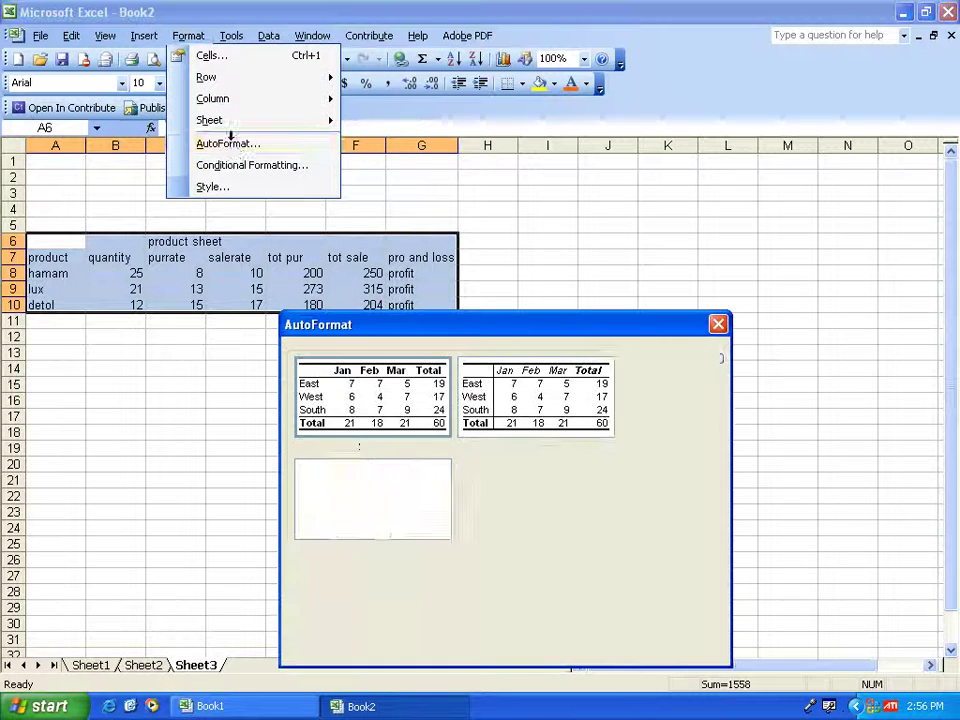
pyautogui.moveTo(444, 324); pyautogui.dragTo(454, 240)
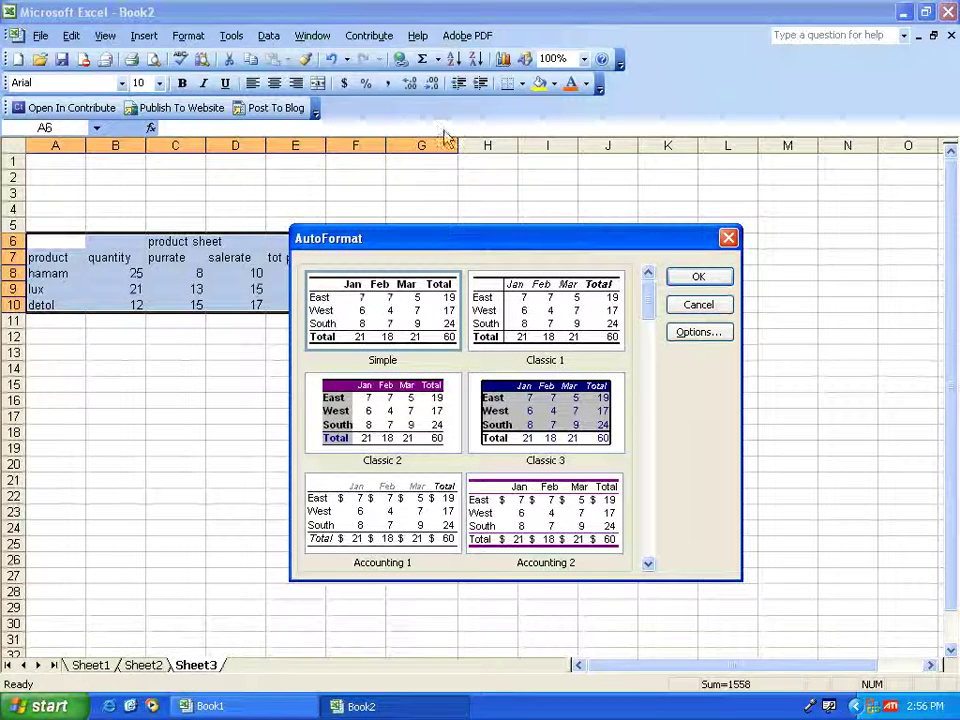
pyautogui.moveTo(648, 300); pyautogui.dragTo(650, 350)
pyautogui.click(575, 318)
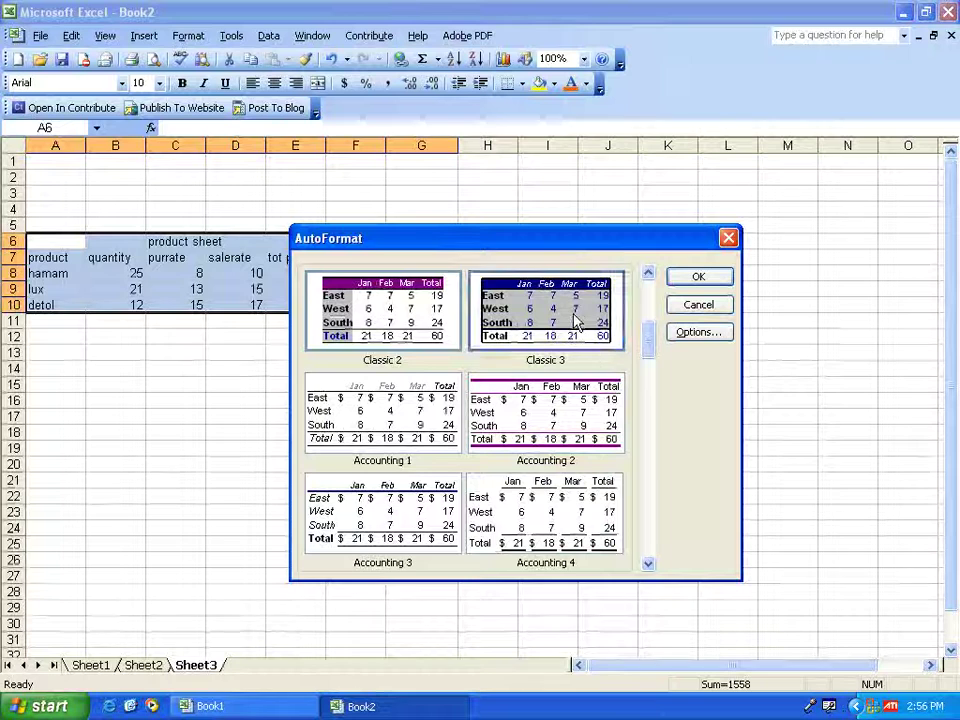
pyautogui.click(690, 279)
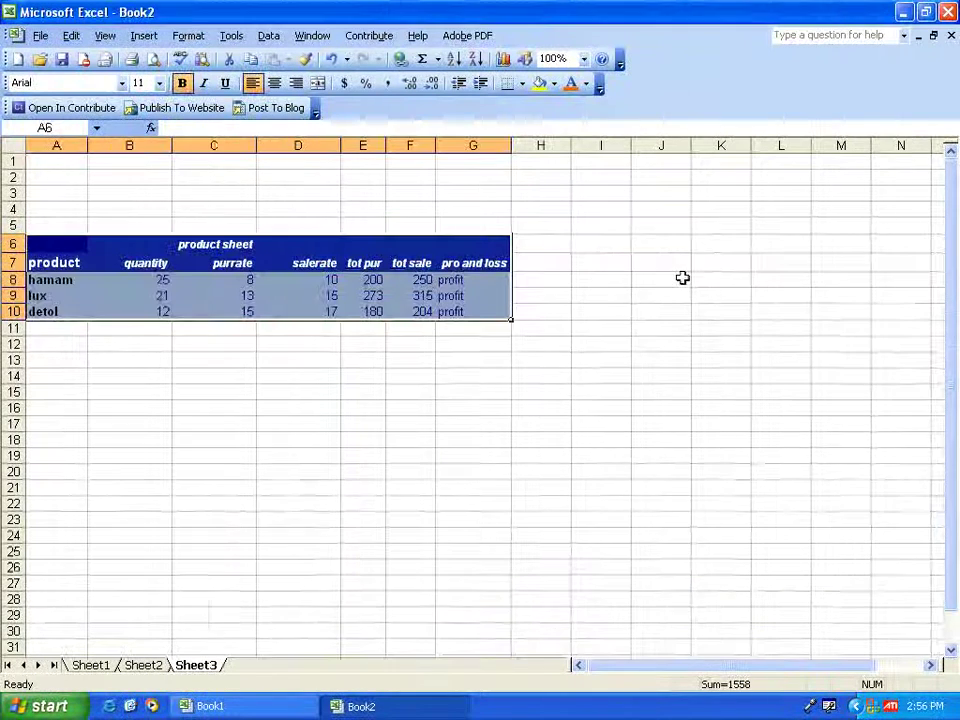
pyautogui.click(426, 347)
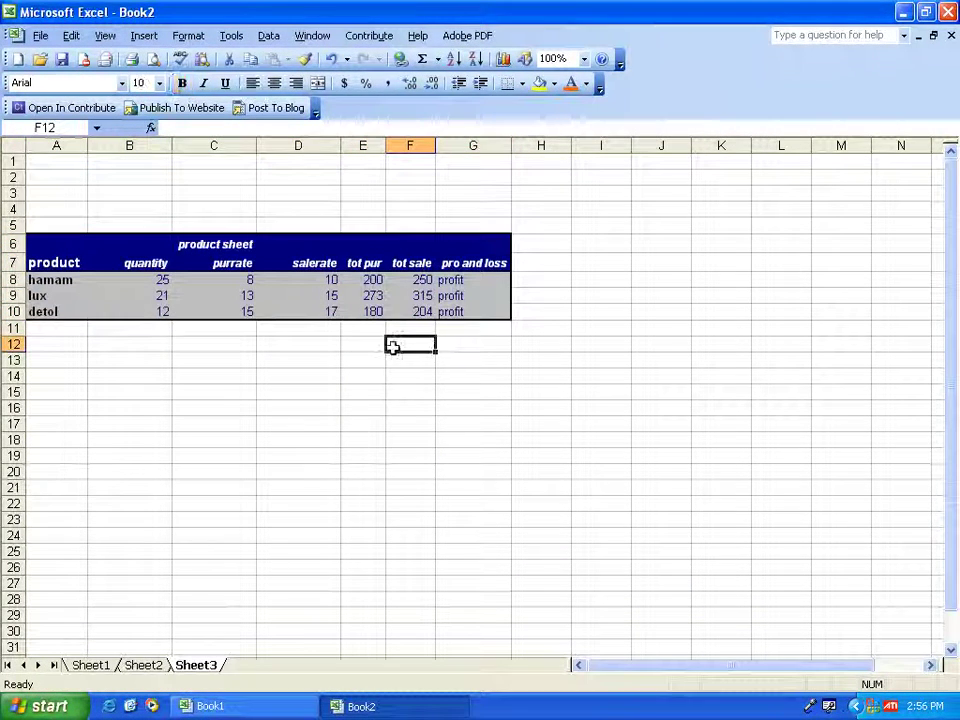
# Step: Examine the formatted table cell by cell: the title row, the column headings and the data rows
pyautogui.click(290, 328)
pyautogui.click(214, 244)
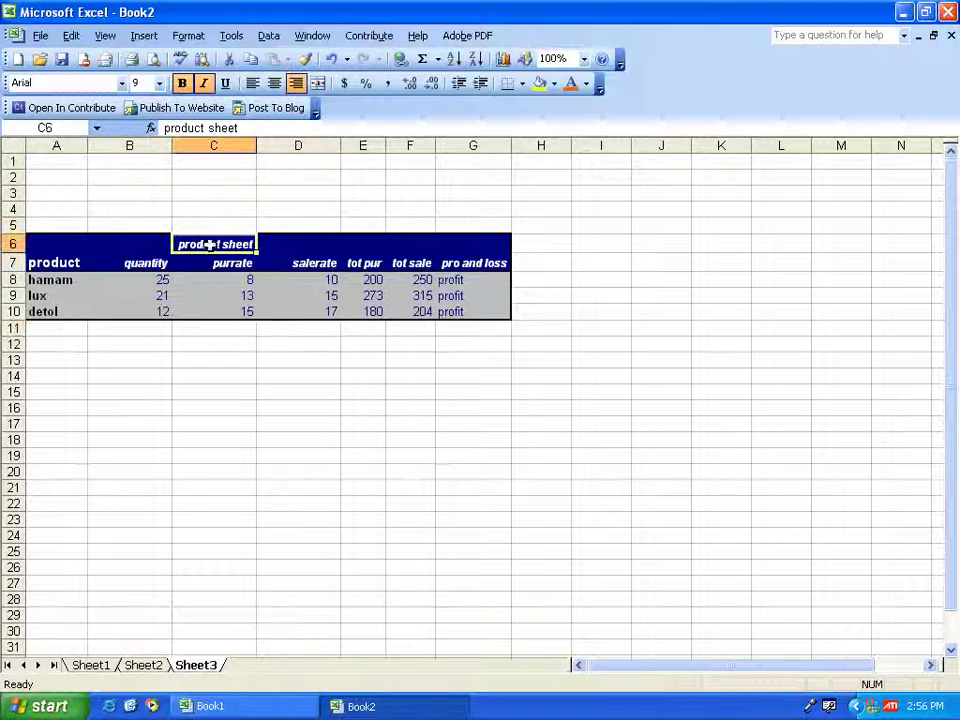
pyautogui.click(304, 241)
pyautogui.click(377, 242)
pyautogui.click(426, 241)
pyautogui.click(486, 242)
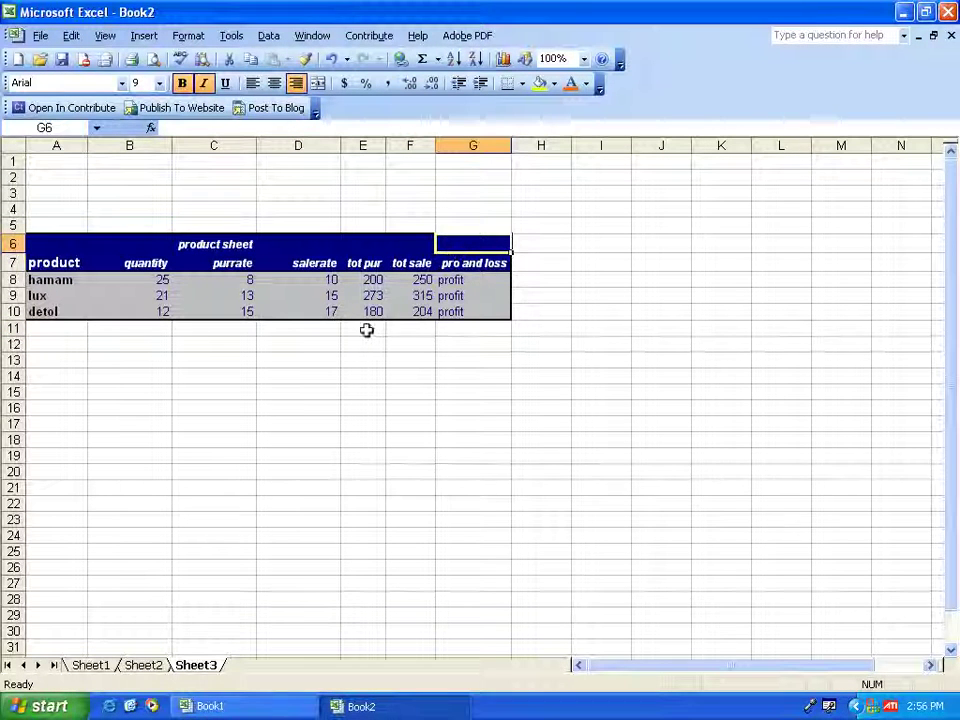
pyautogui.click(70, 251)
pyautogui.click(78, 265)
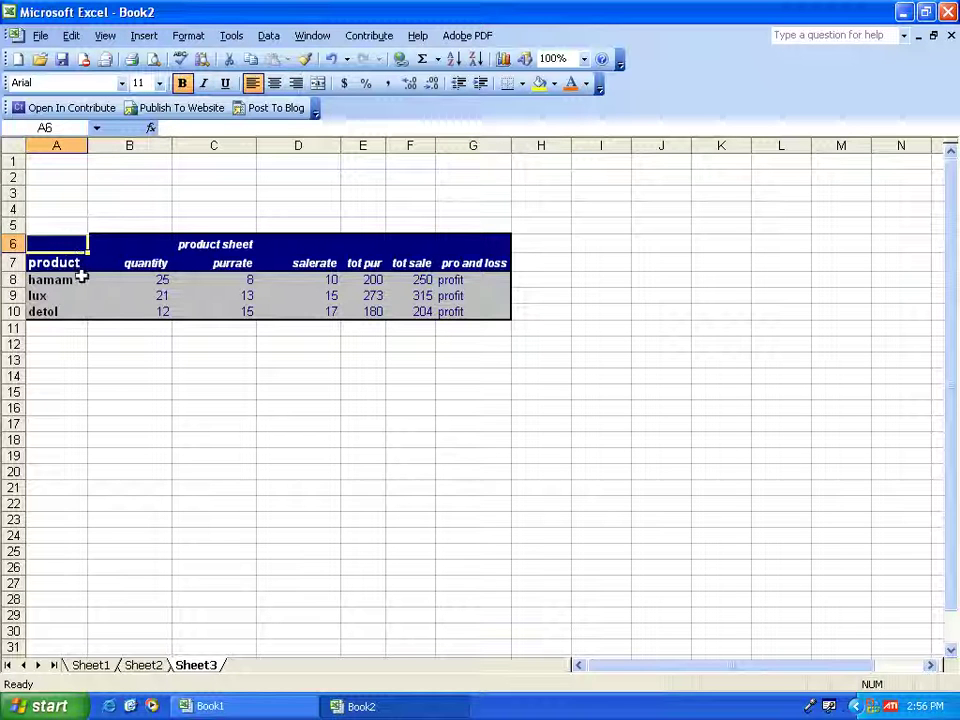
pyautogui.click(121, 292)
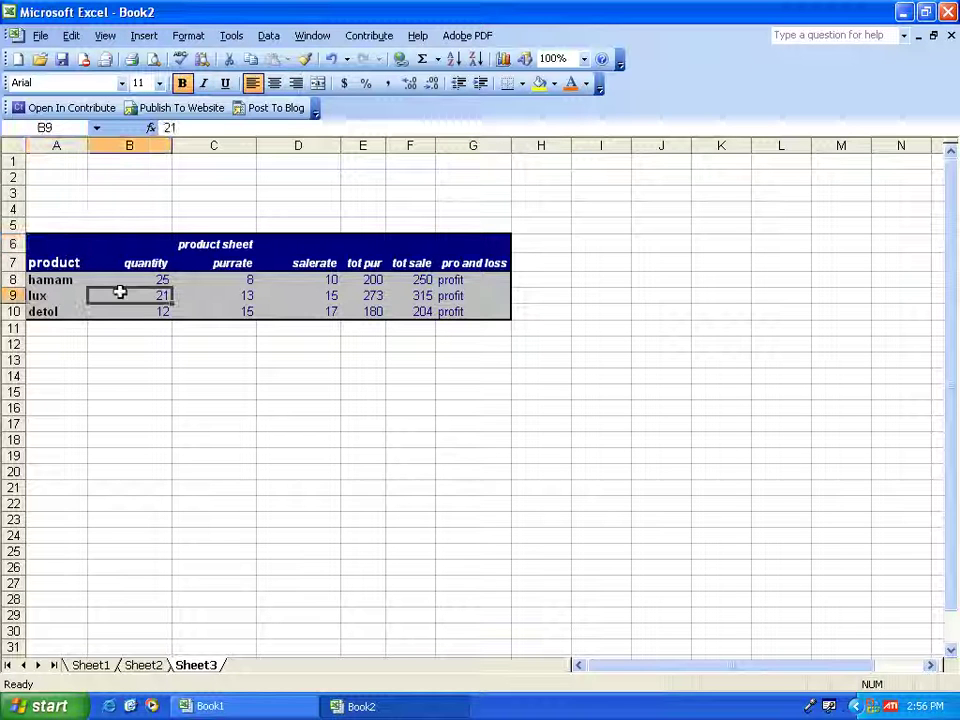
pyautogui.click(126, 343)
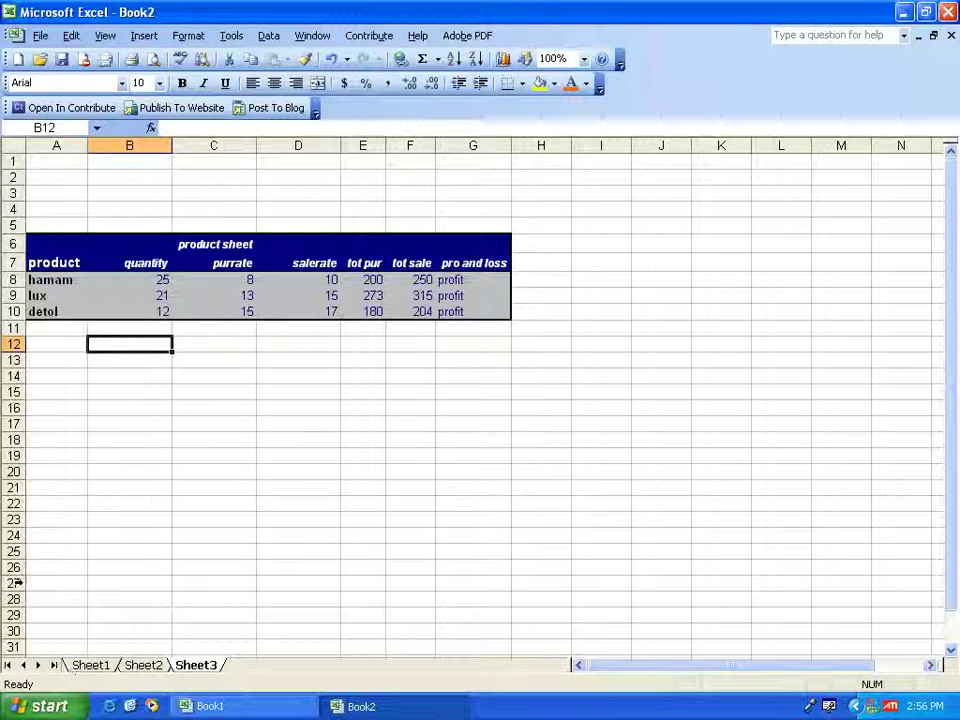
# Step: Send Sheet3 straight to the printer and look down the sheet for its page break lines
pyautogui.click(137, 61)
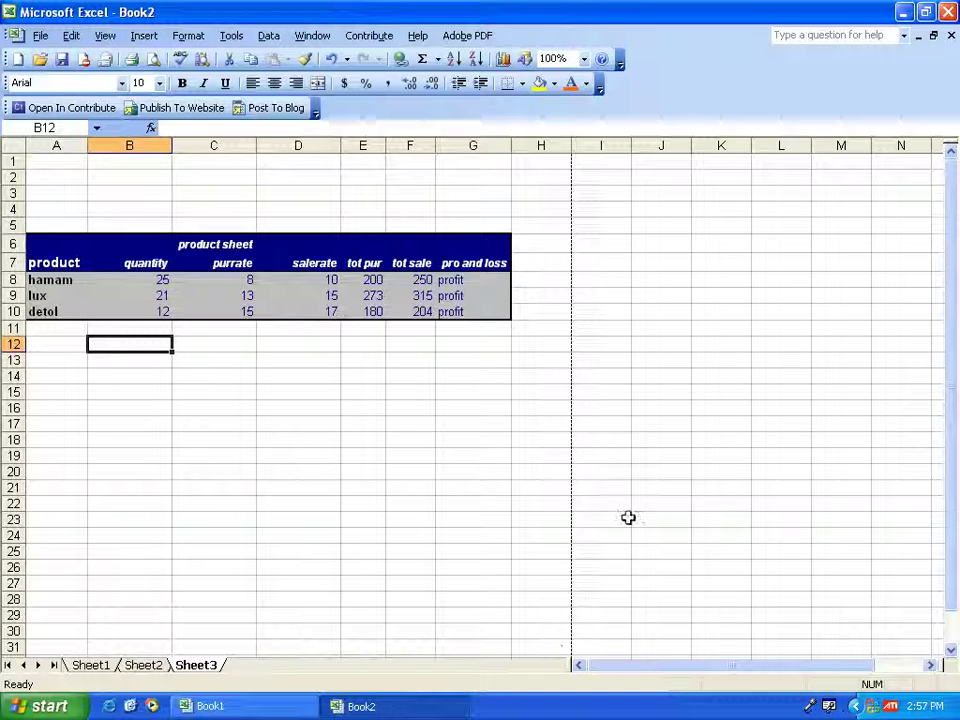
pyautogui.scroll(-11, 655, 362)
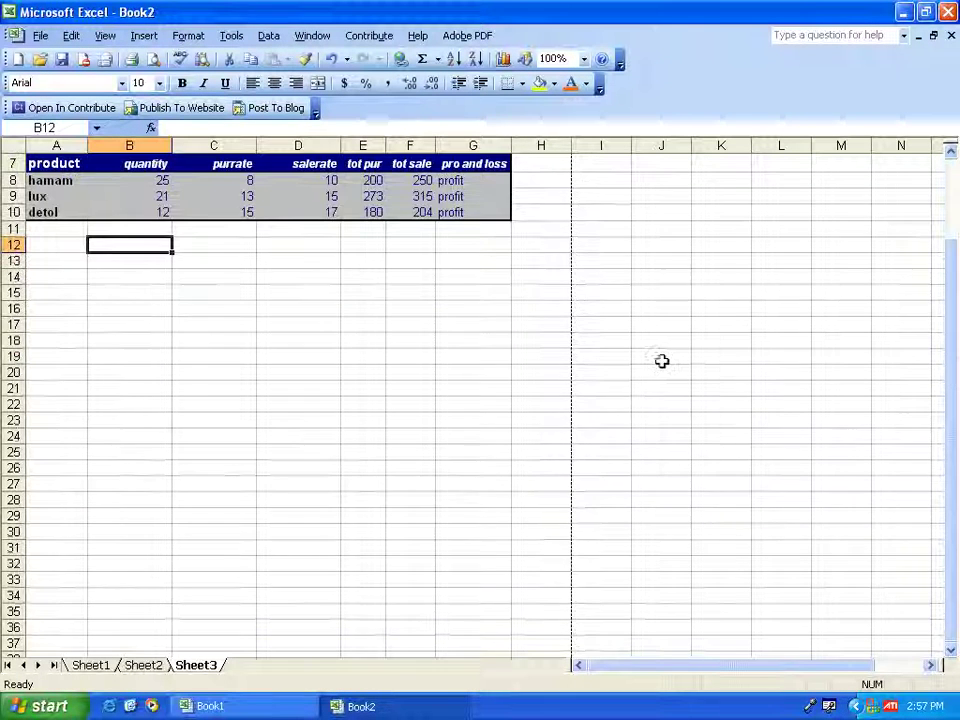
pyautogui.scroll(-11, 648, 360)
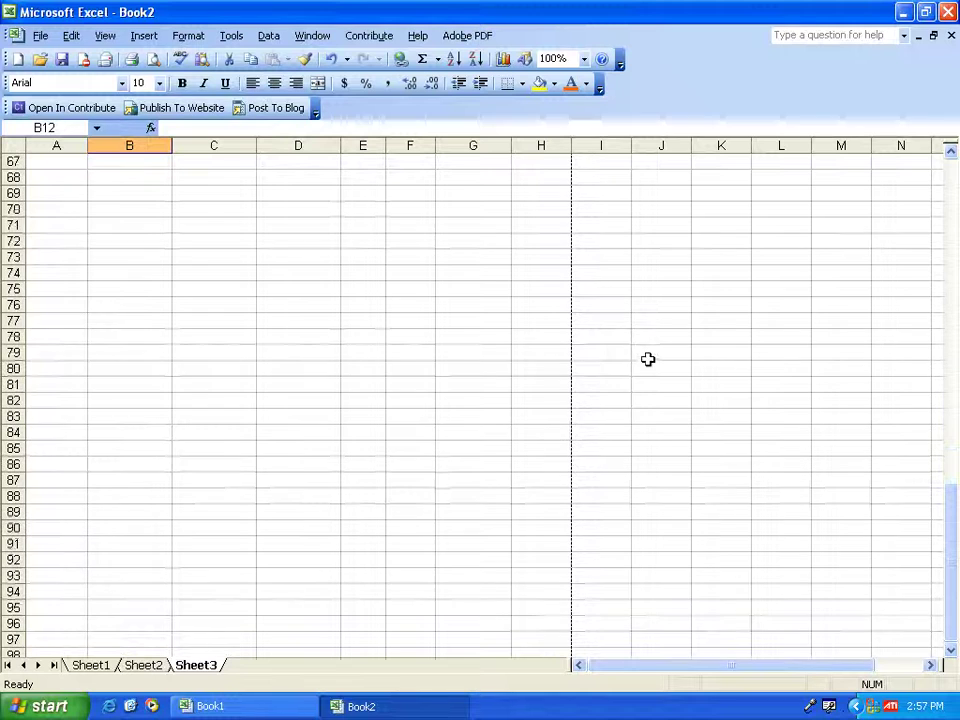
# Step: Choose the HP LaserJet 1020 as the printer for Sheet3 and set its orientation to Landscape after comparing it with Portrait
pyautogui.click(40, 35)
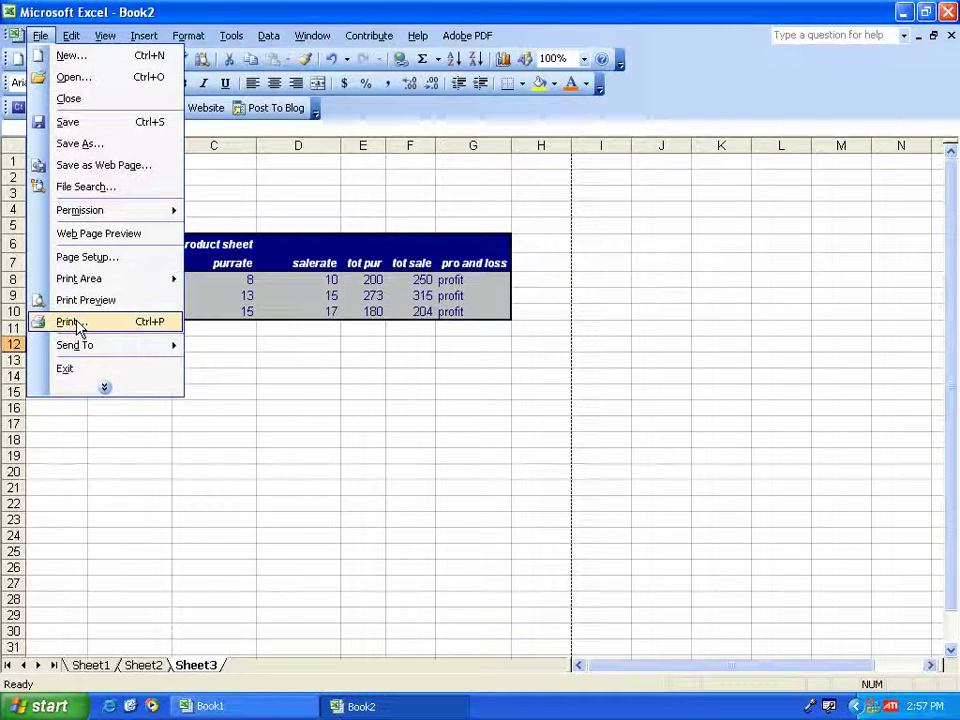
pyautogui.click(72, 322)
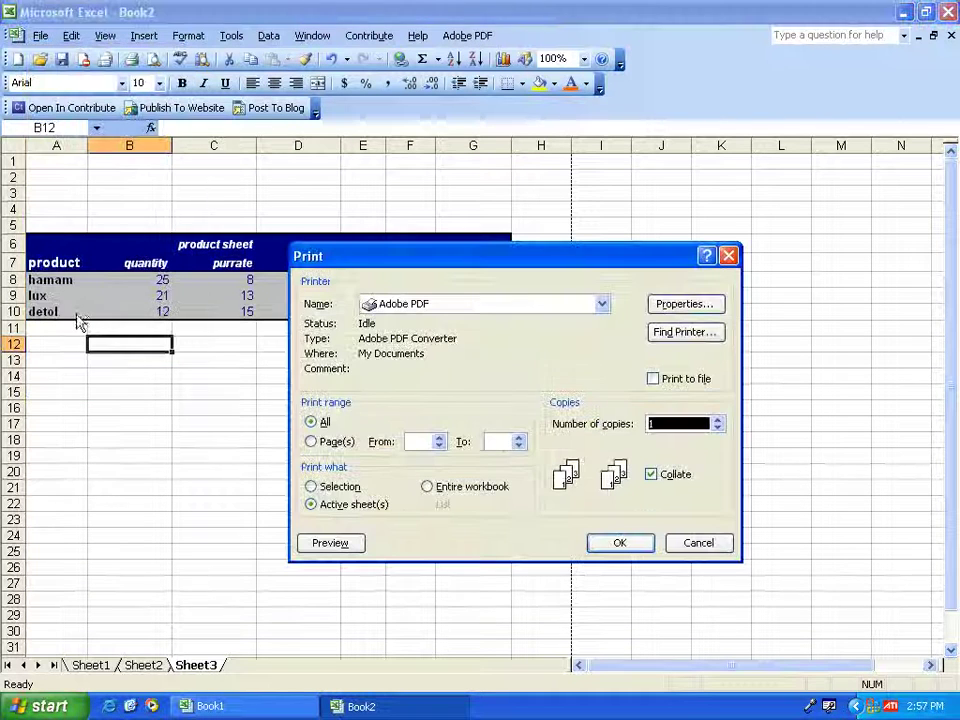
pyautogui.moveTo(452, 262); pyautogui.dragTo(420, 261)
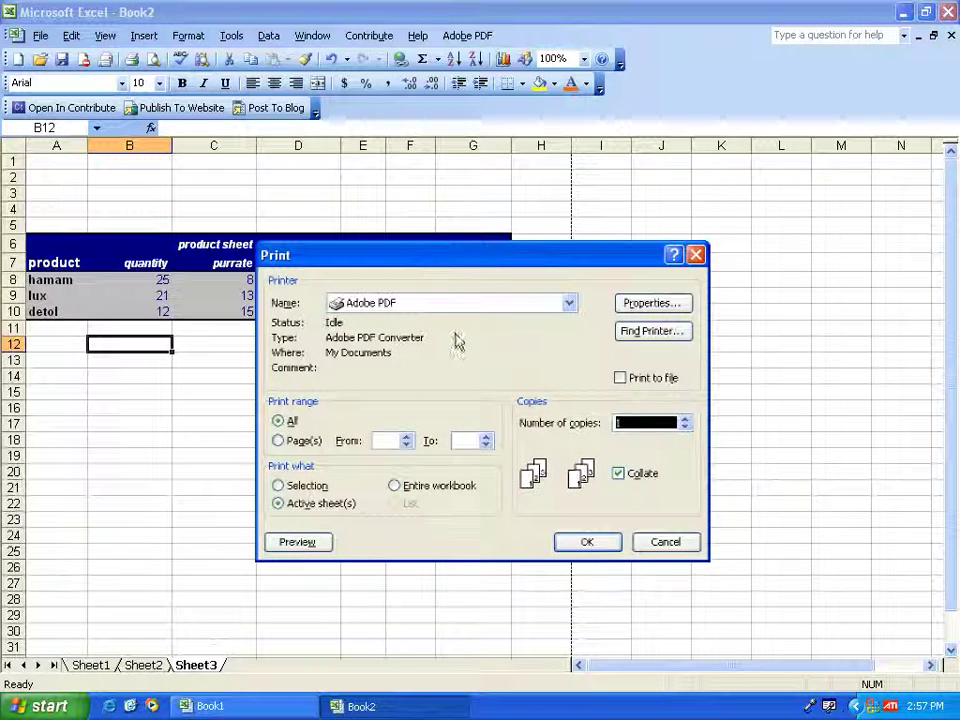
pyautogui.click(651, 303)
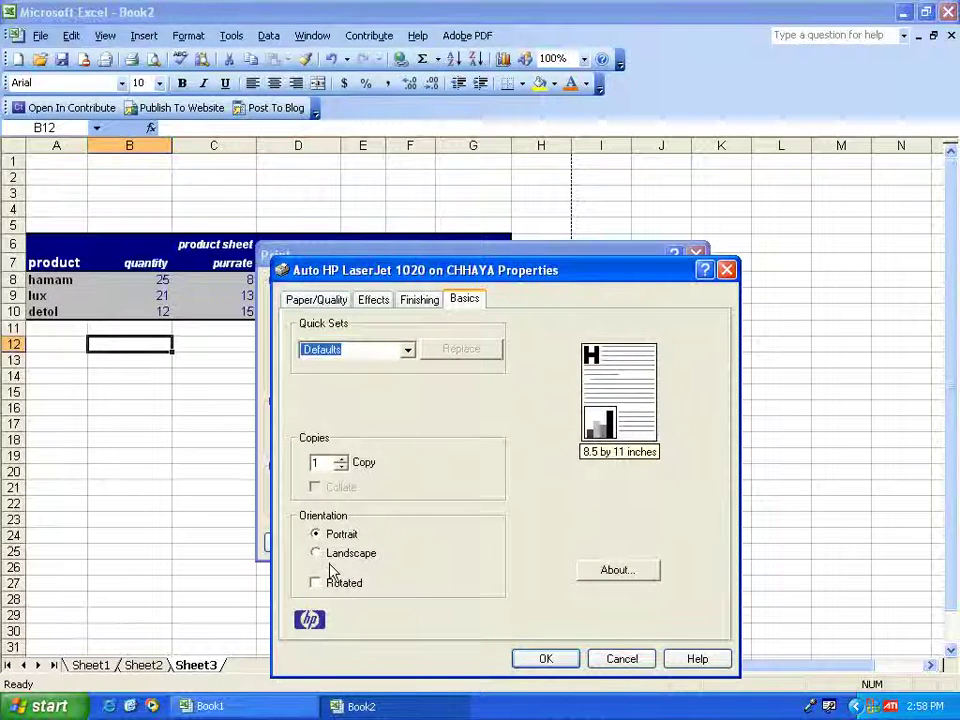
pyautogui.click(330, 553)
pyautogui.click(338, 537)
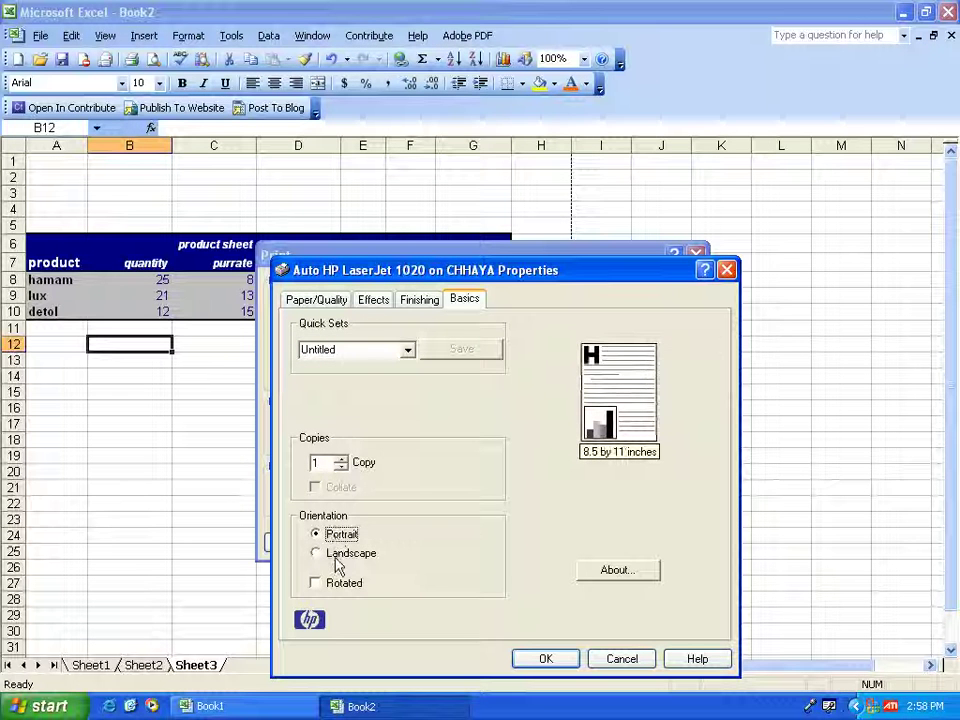
pyautogui.click(338, 561)
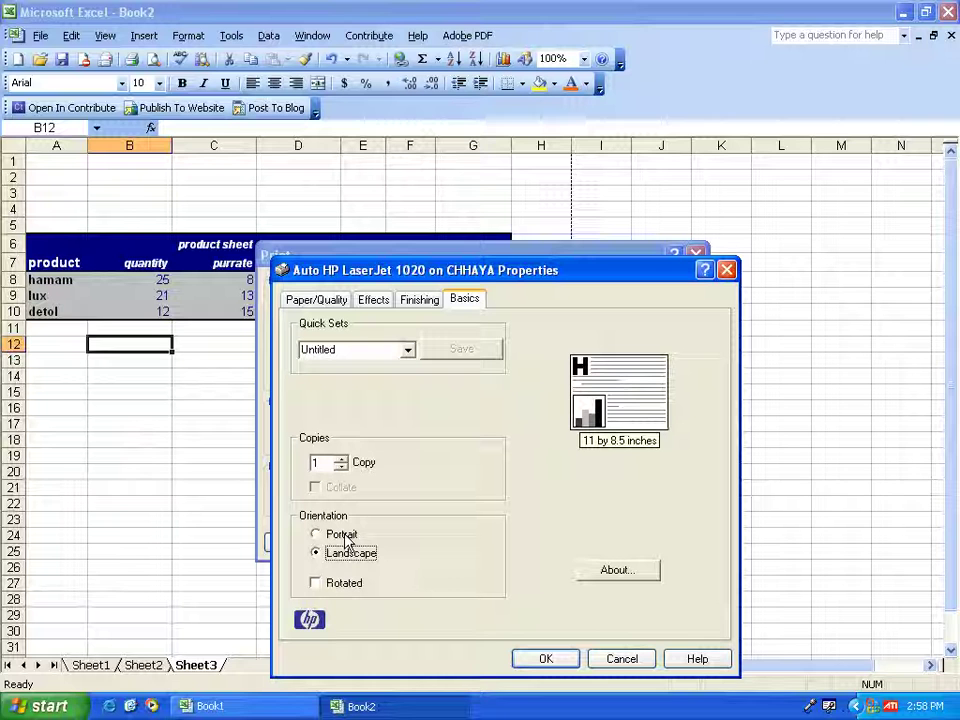
pyautogui.click(338, 537)
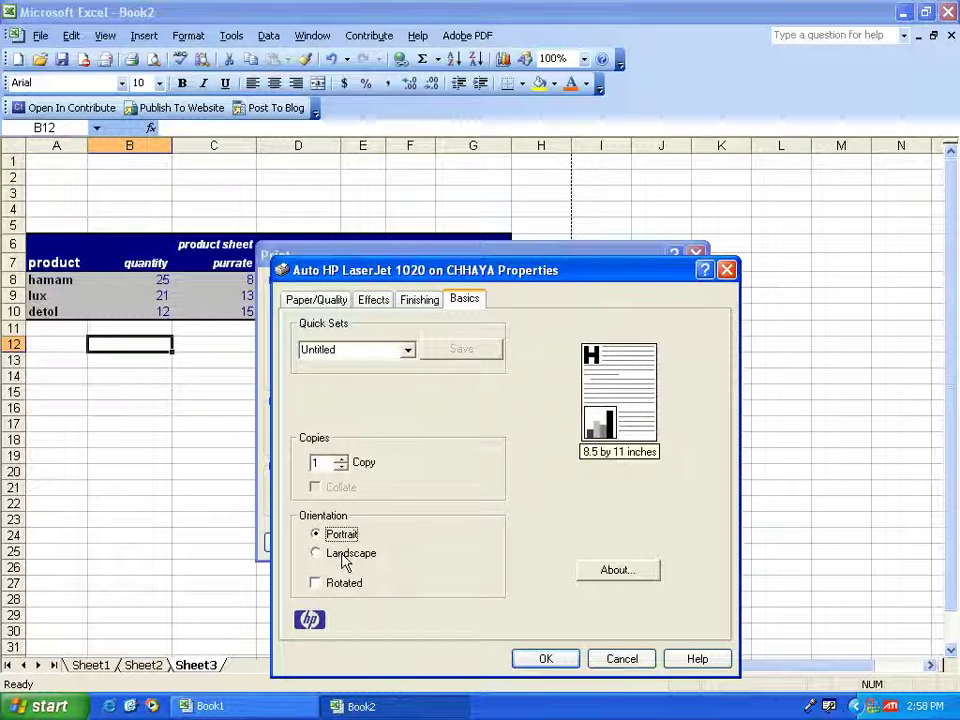
pyautogui.click(345, 558)
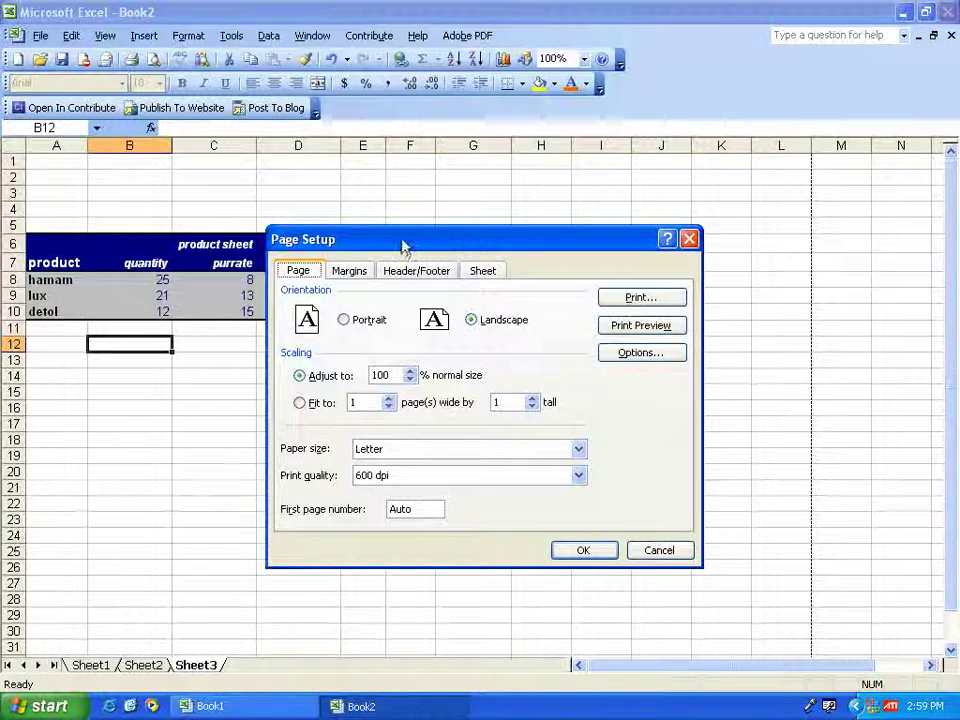
# Step: Select Landscape orientation in Sheet3's page setup and print one copy of the active sheet on the HP LaserJet 1020
pyautogui.moveTo(401, 246); pyautogui.dragTo(408, 247)
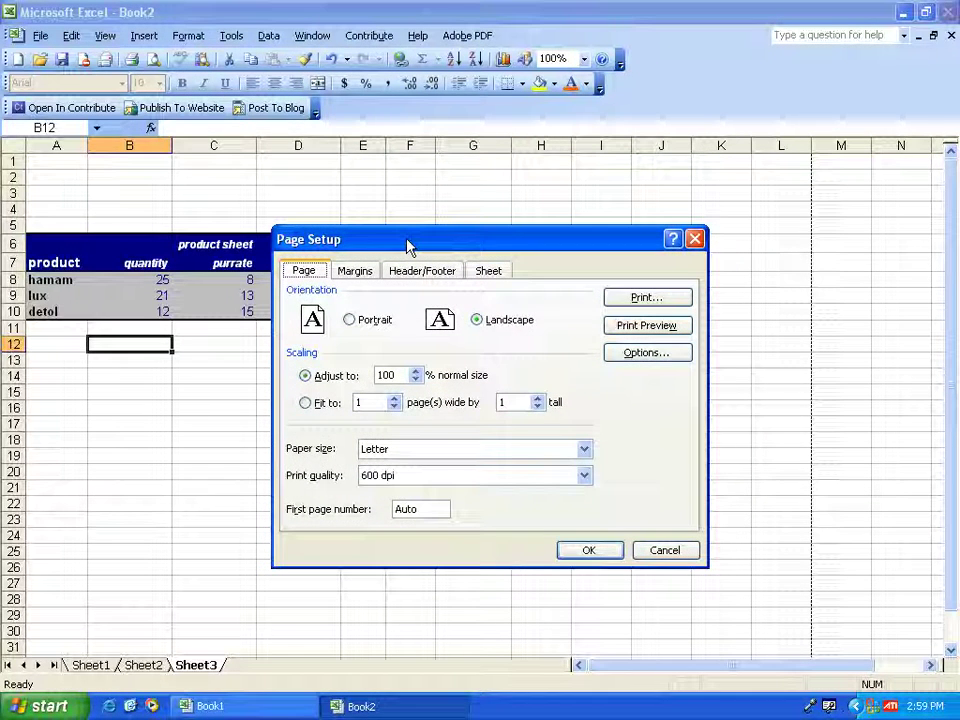
pyautogui.click(493, 332)
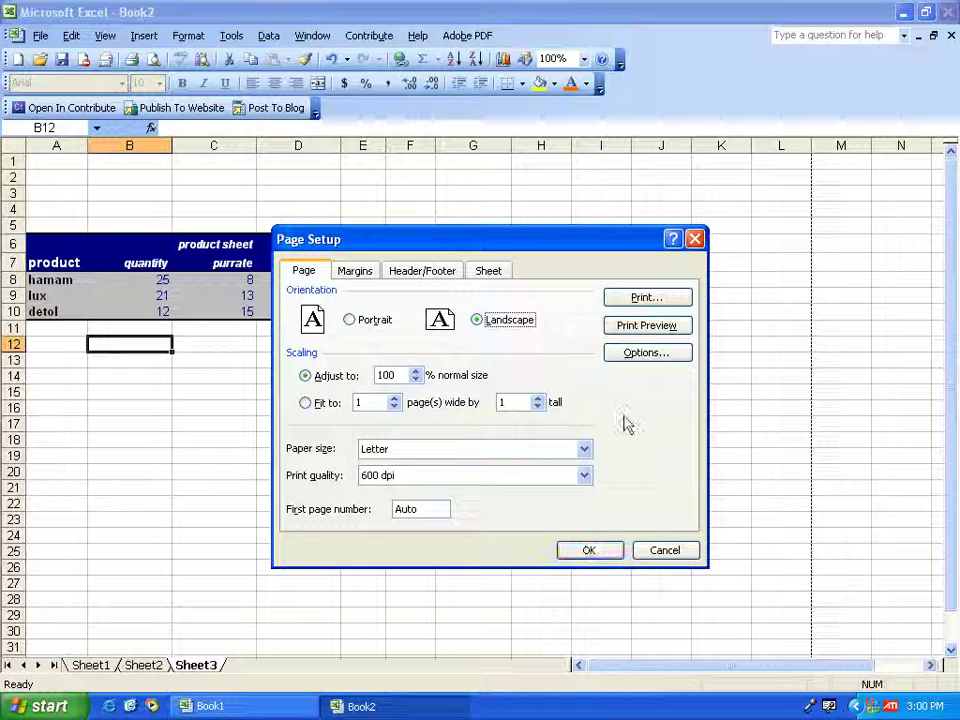
pyautogui.click(641, 300)
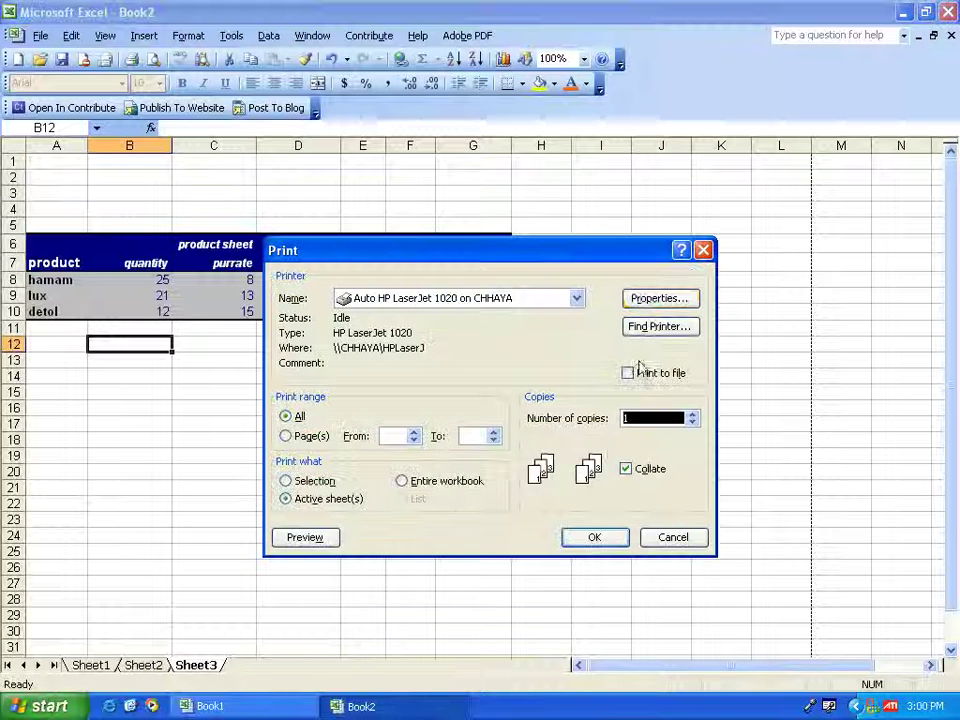
pyautogui.click(600, 539)
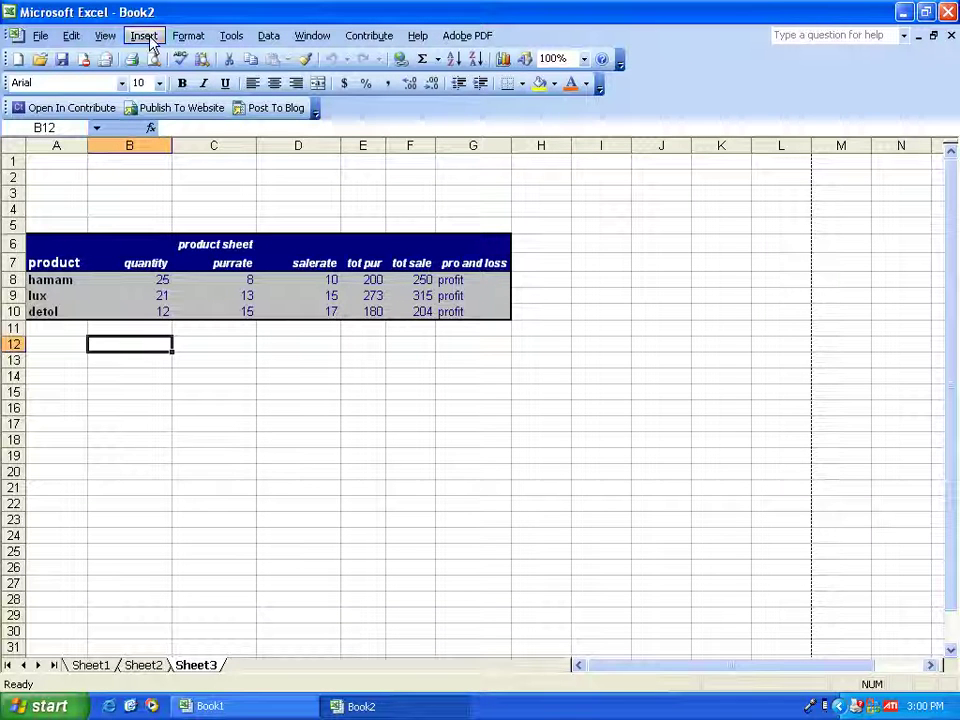
pyautogui.click(148, 38)
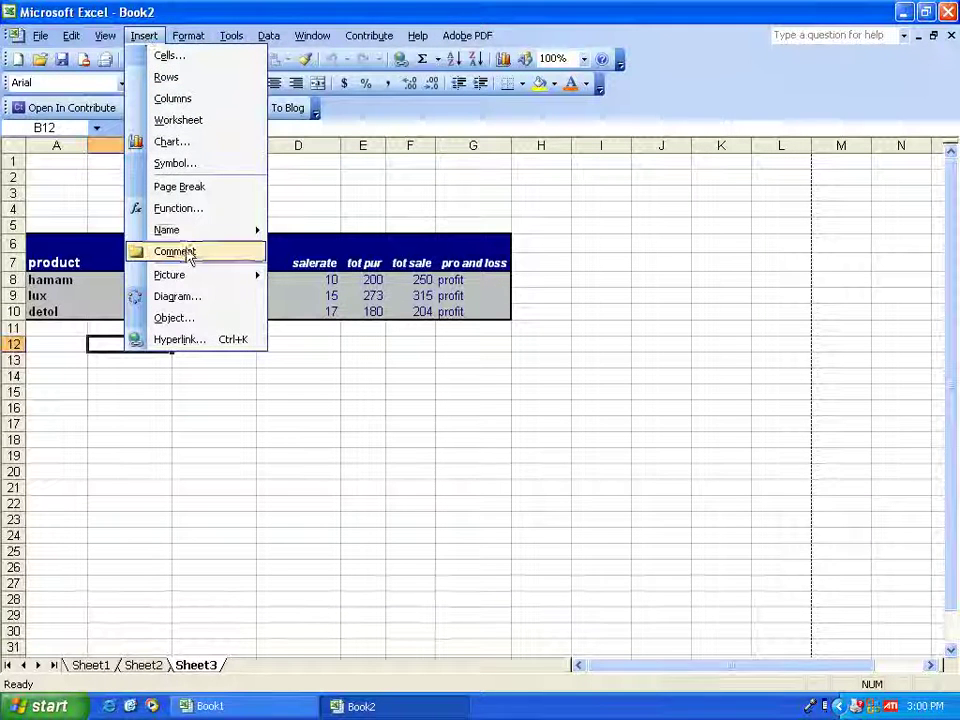